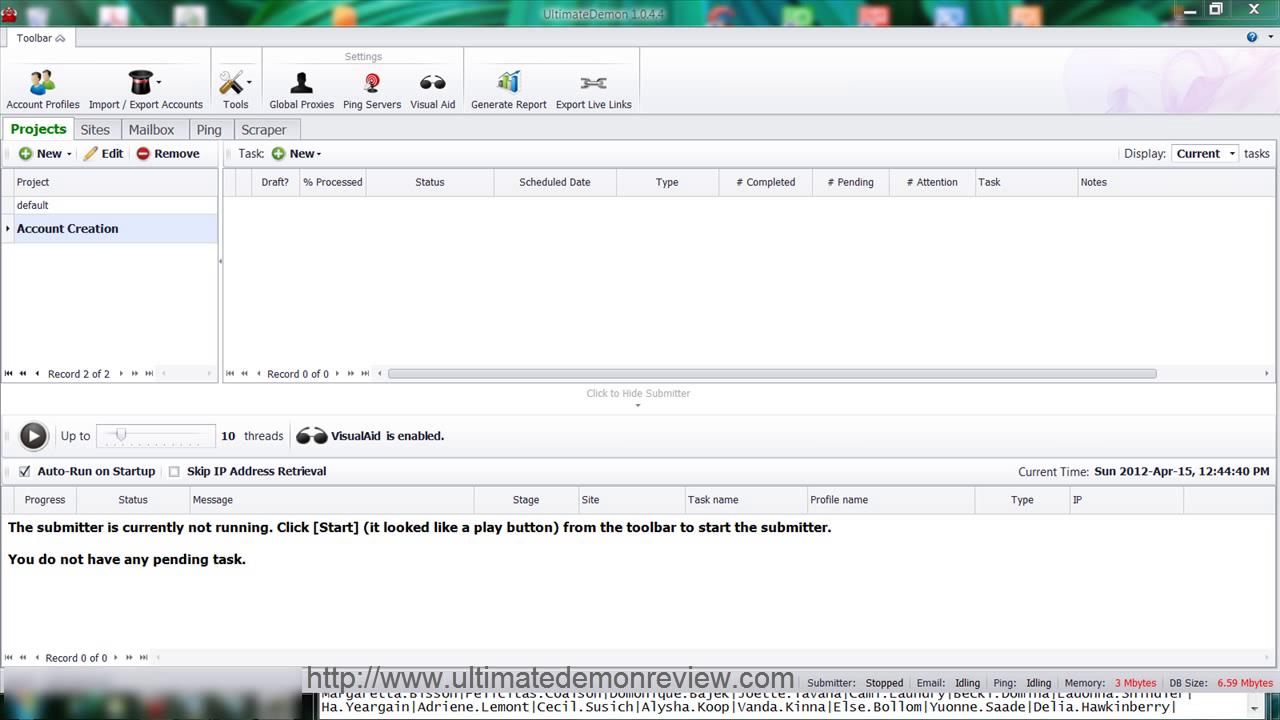
{"action": "left_click", "coordinate": [318, 154]}
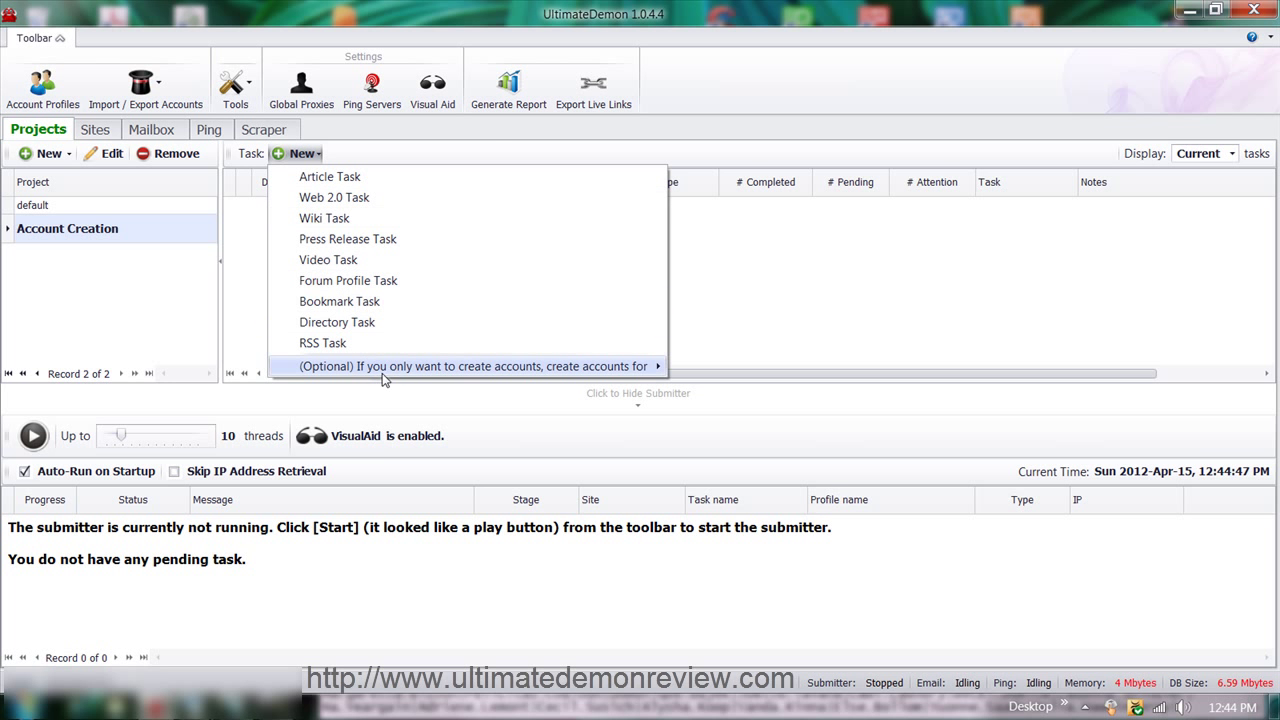
{"action": "left_click", "coordinate": [334, 197]}
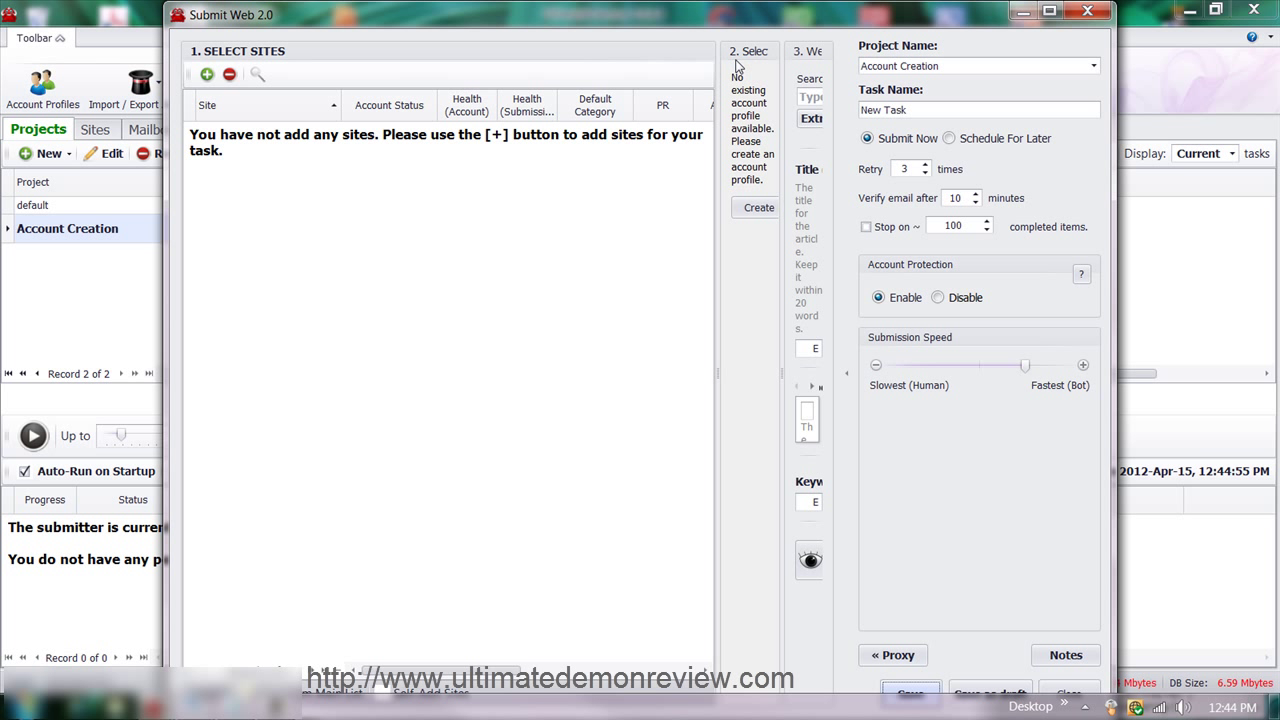
{"action": "left_click", "coordinate": [744, 262]}
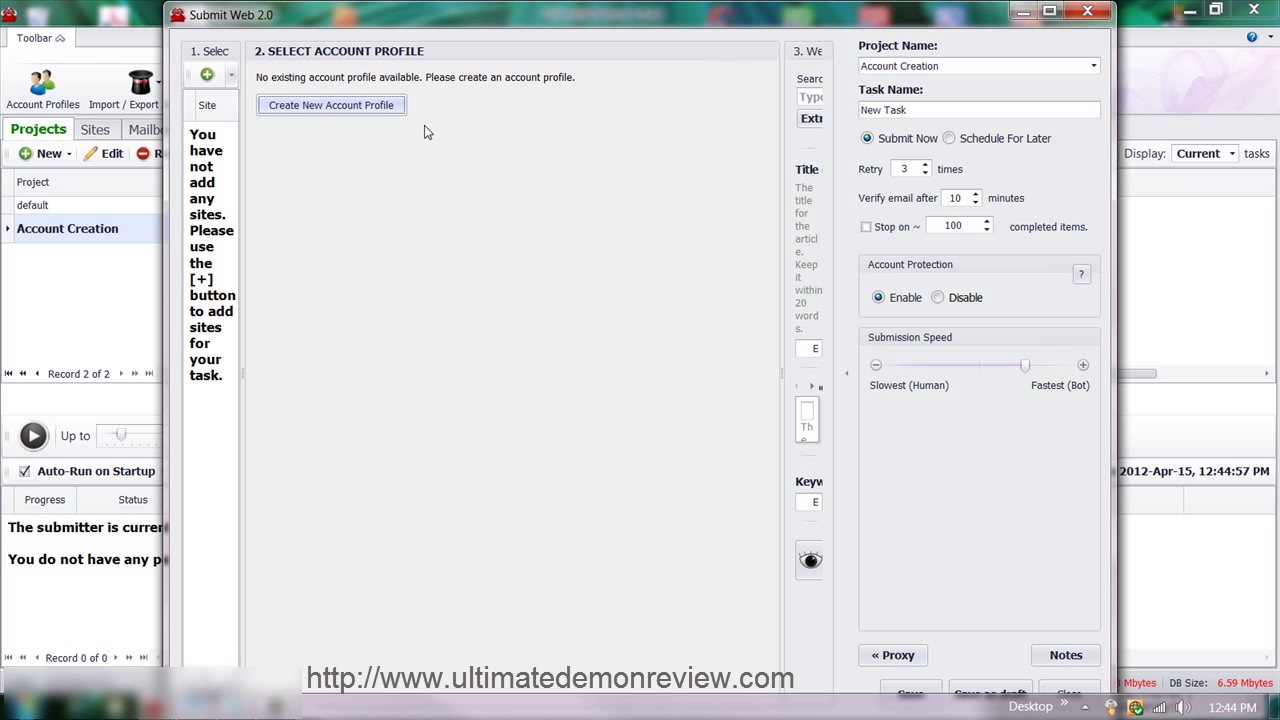
{"action": "double_click", "coordinate": [434, 22]}
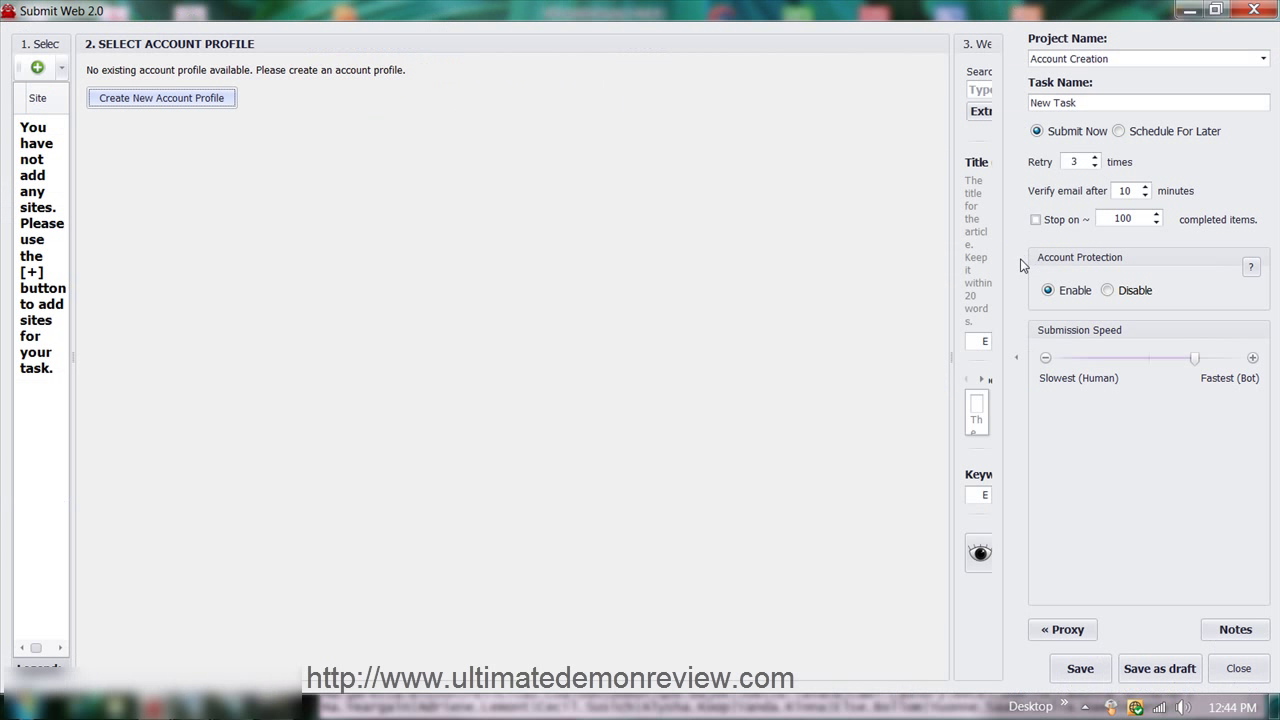
{"action": "left_click", "coordinate": [975, 200]}
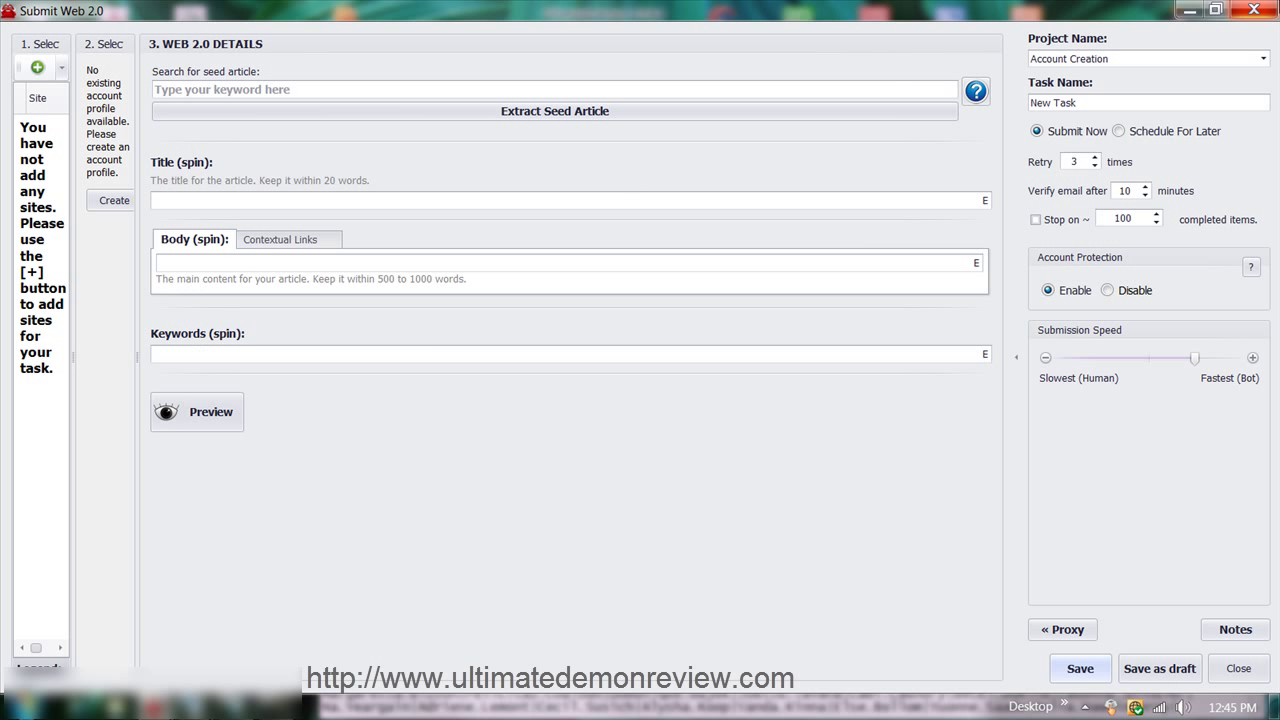
{"action": "left_click", "coordinate": [1254, 9]}
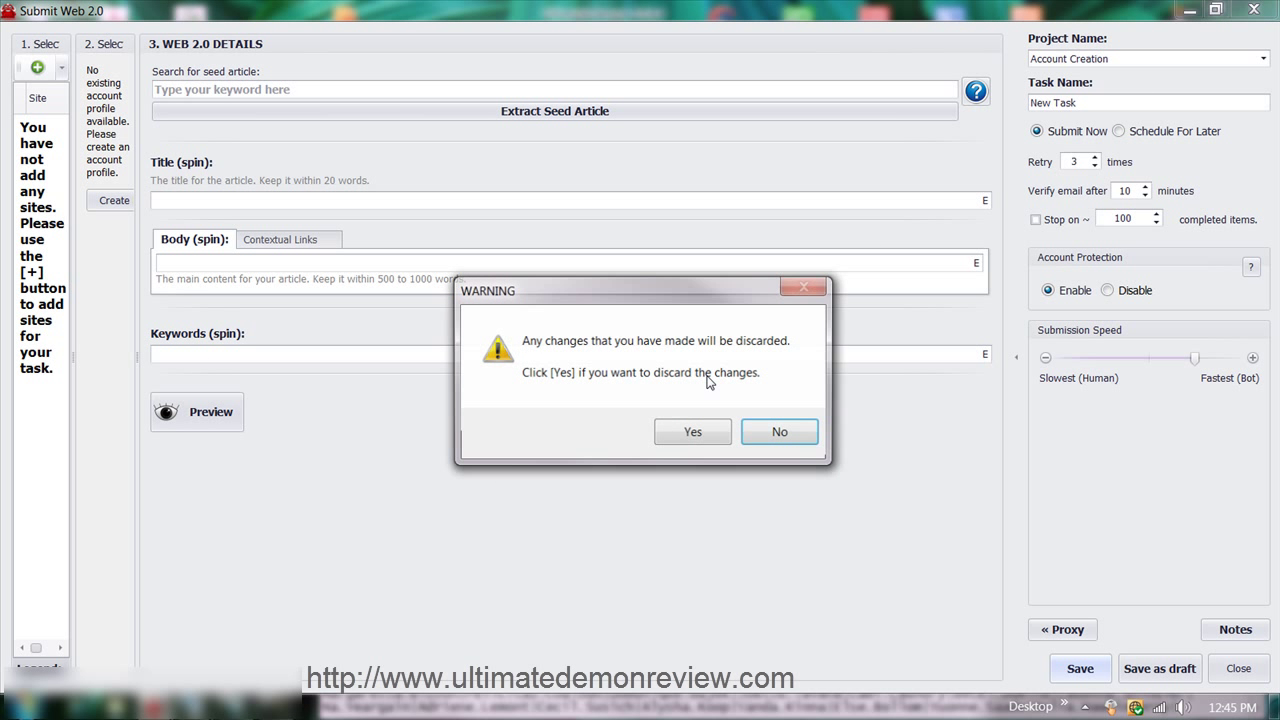
{"action": "left_click", "coordinate": [694, 433]}
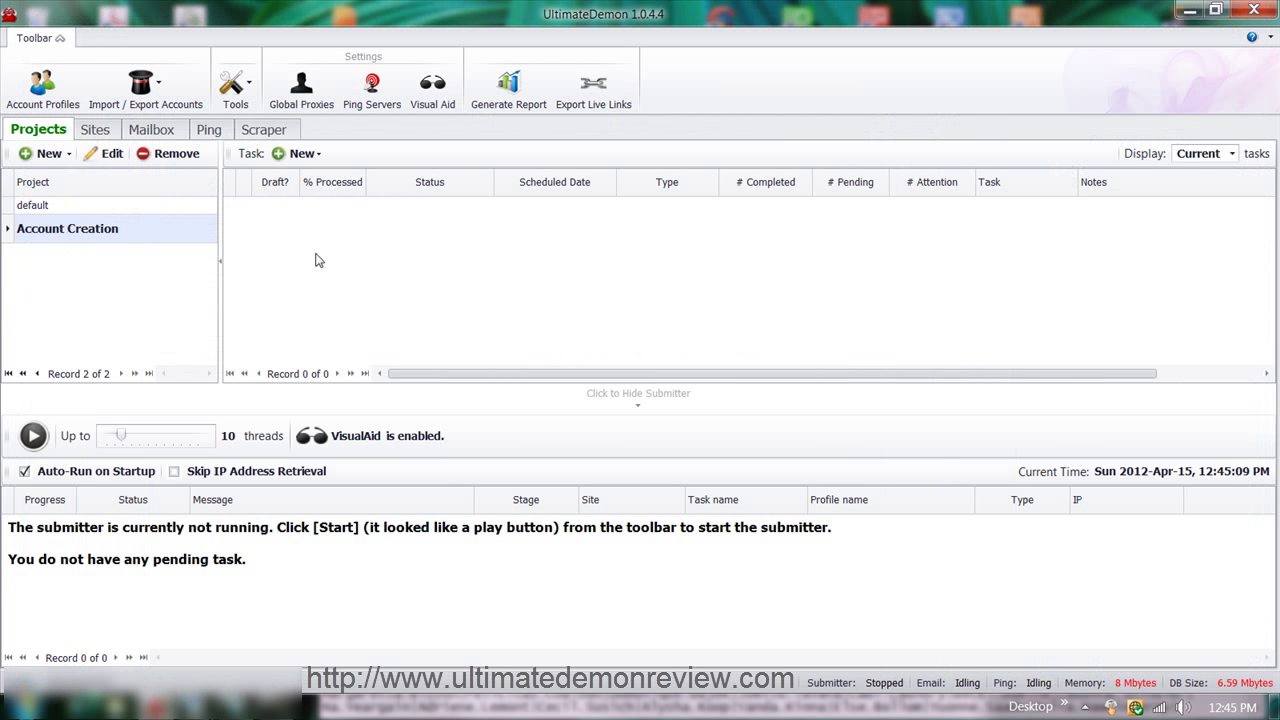
Create an account-creation-only task for Web 2.0 sites in the Account Creation project and add all listed sites to it
{"action": "left_click", "coordinate": [303, 153]}
{"action": "mouse_move", "coordinate": [440, 372]}
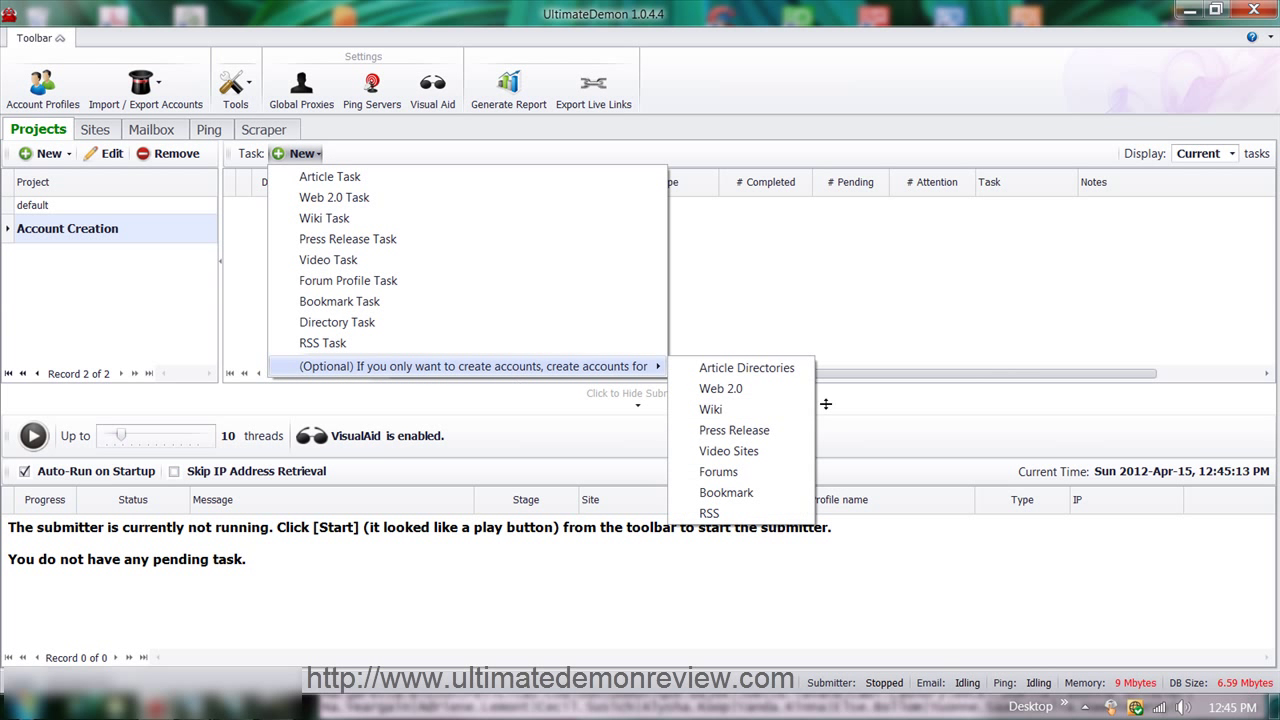
{"action": "left_click", "coordinate": [729, 389]}
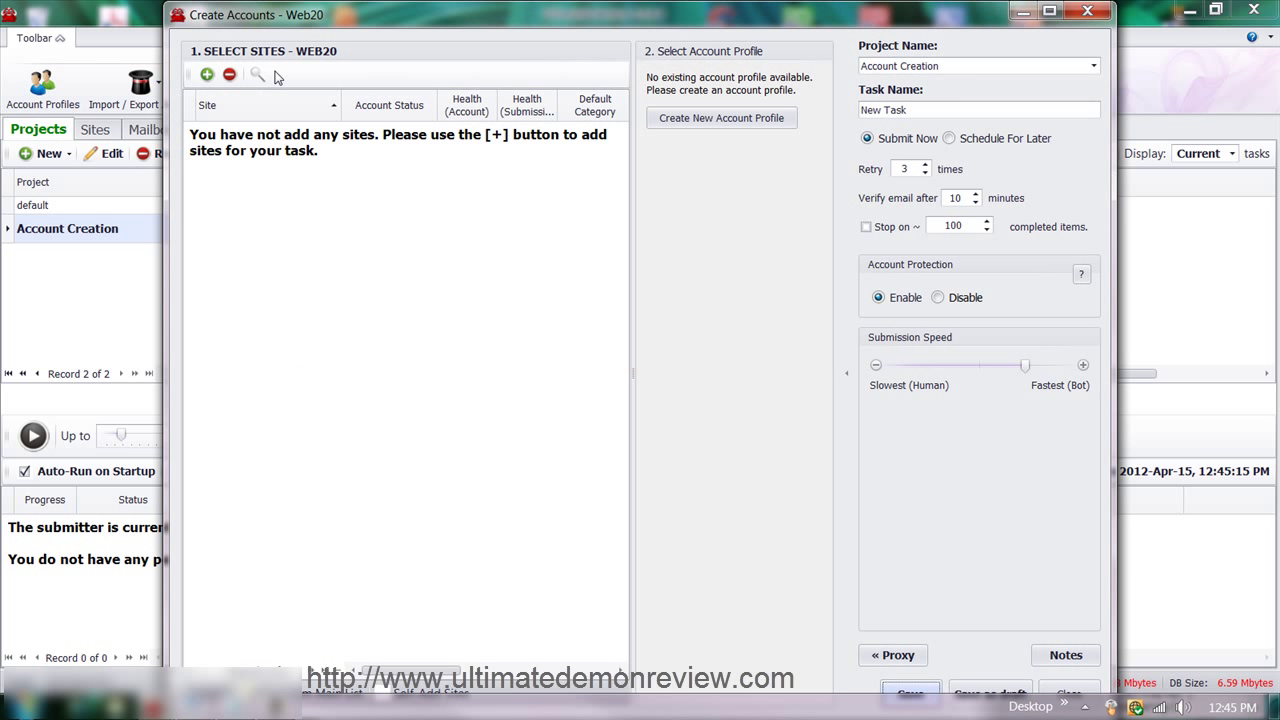
{"action": "left_click", "coordinate": [207, 74]}
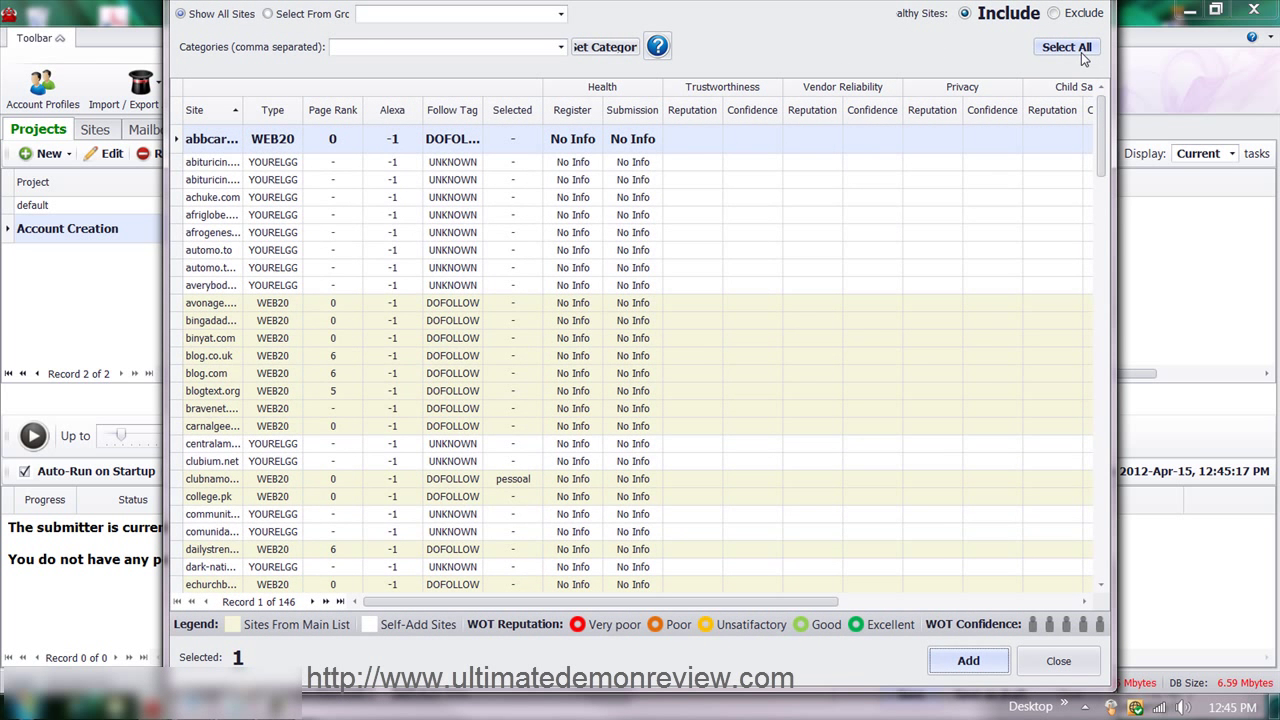
{"action": "left_click", "coordinate": [1080, 52]}
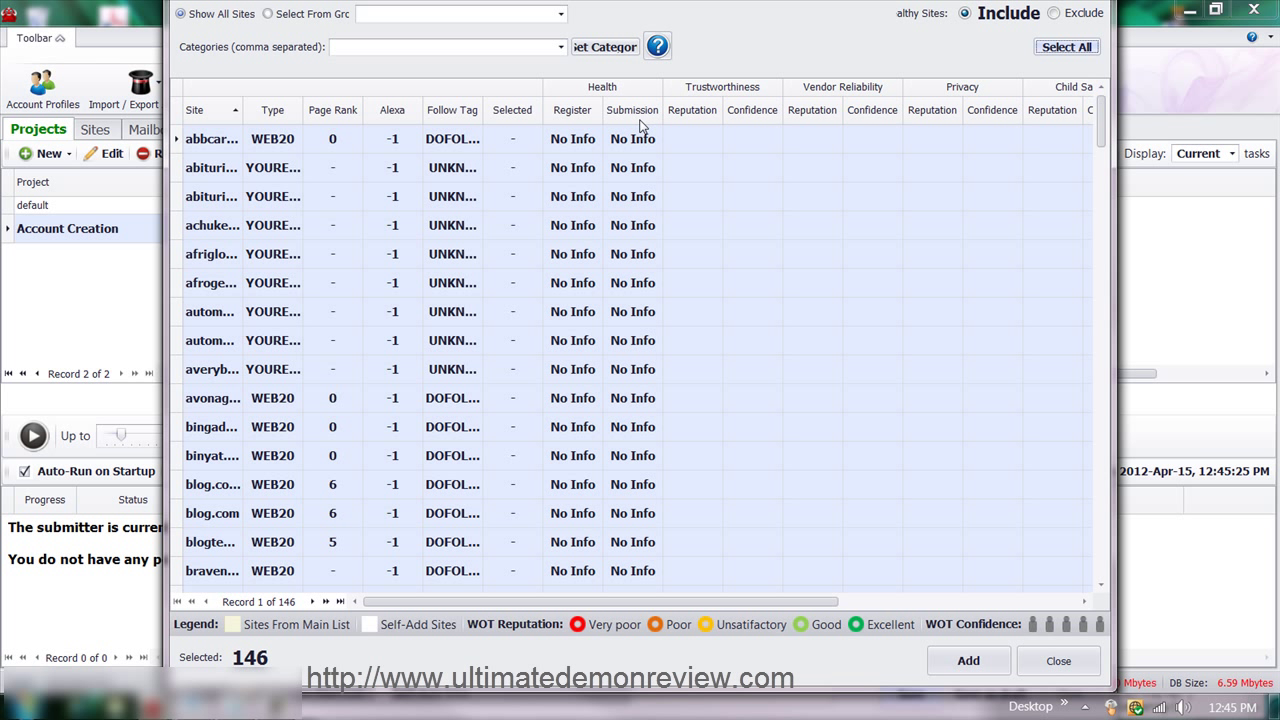
{"action": "left_click", "coordinate": [966, 662]}
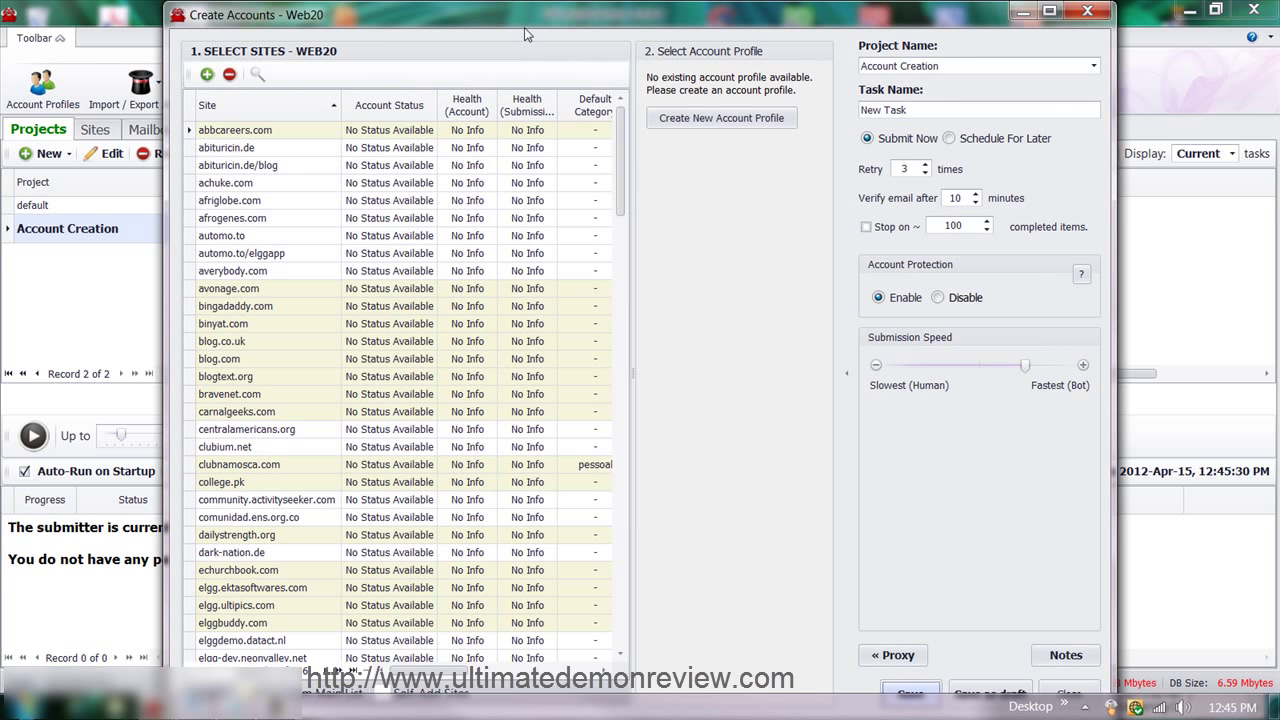
Start a new account profile for the task and look through its fields from Account Details to Web 2.0 Properties
{"action": "double_click", "coordinate": [537, 12]}
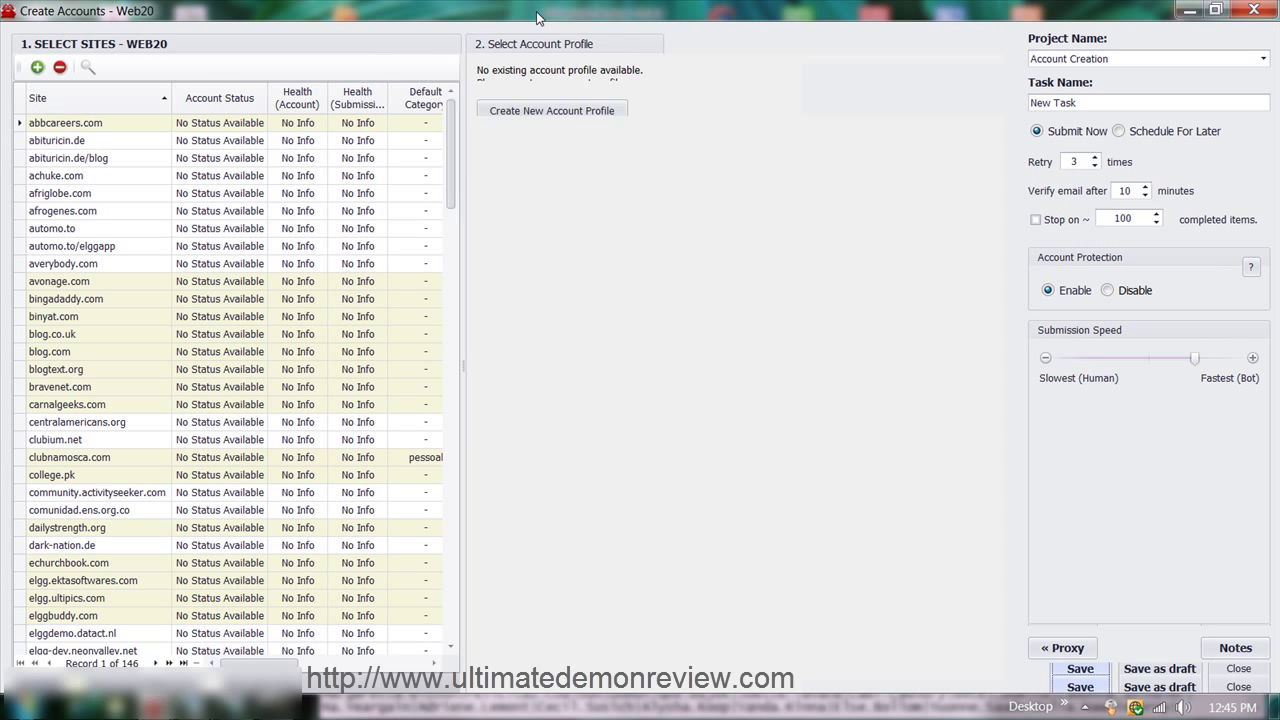
{"action": "mouse_move", "coordinate": [814, 121]}
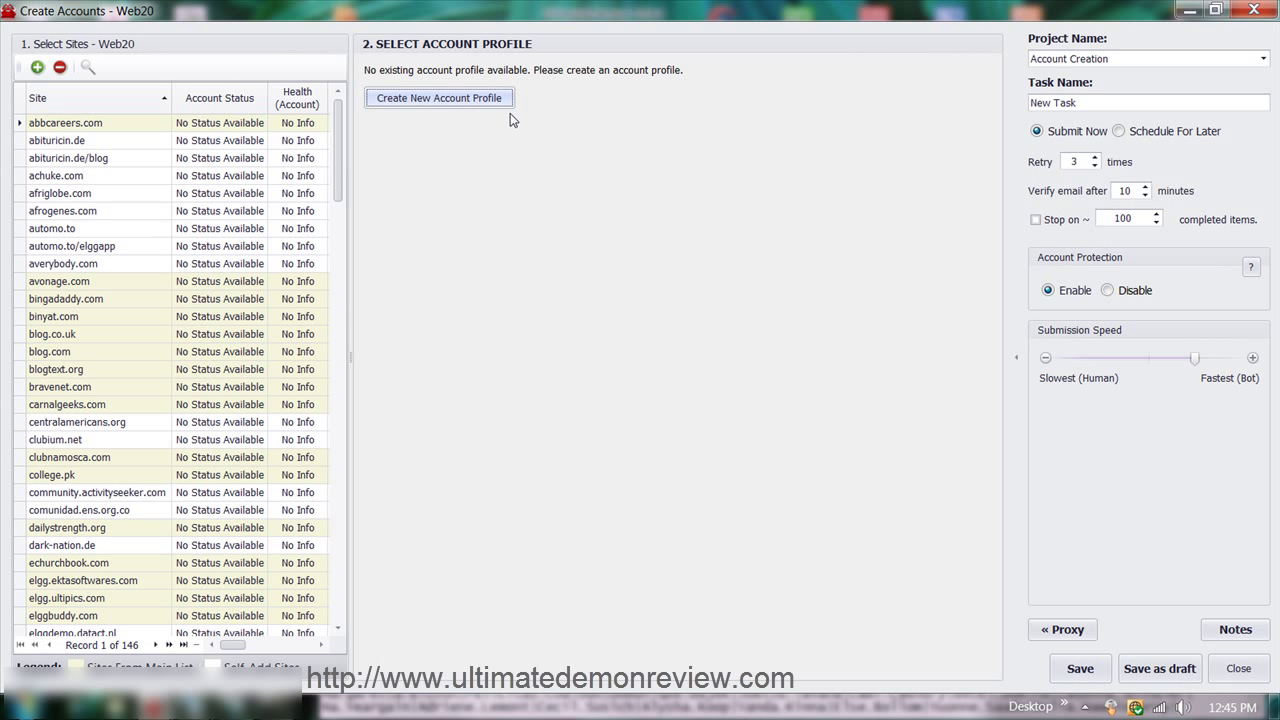
{"action": "left_click", "coordinate": [468, 100]}
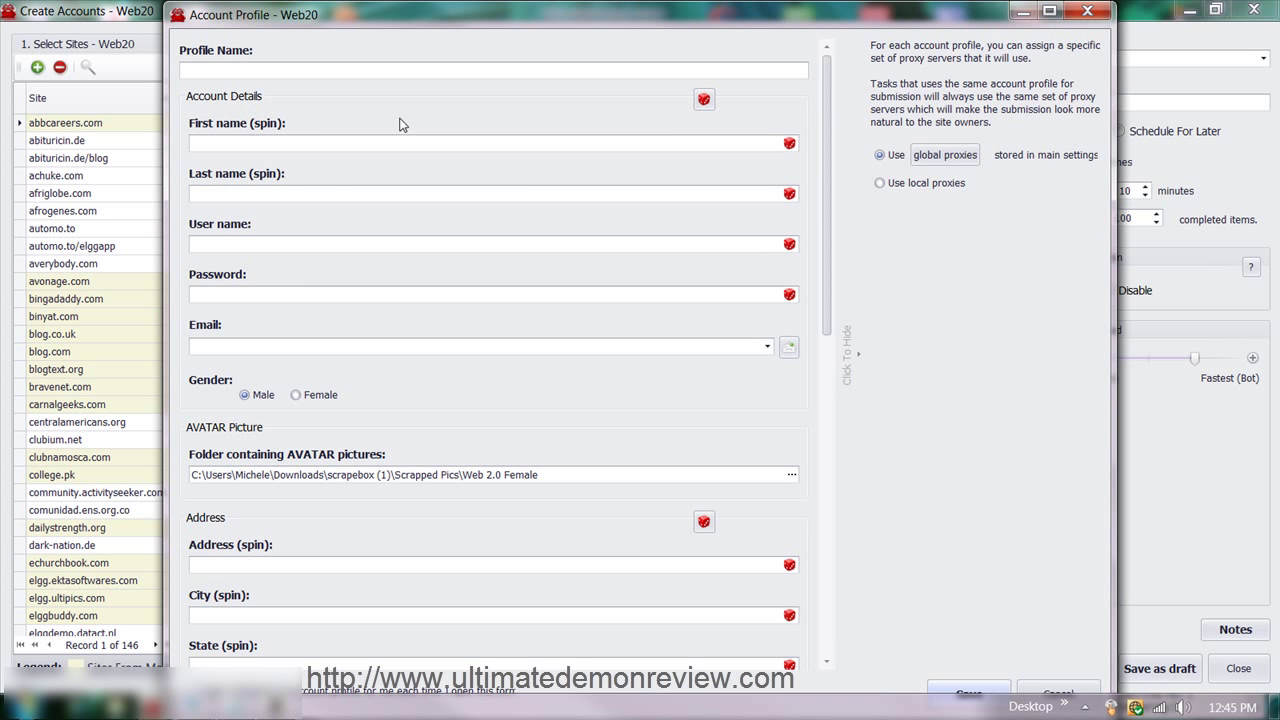
{"action": "scroll", "coordinate": [760, 171], "scroll_direction": "down", "scroll_amount": 10}
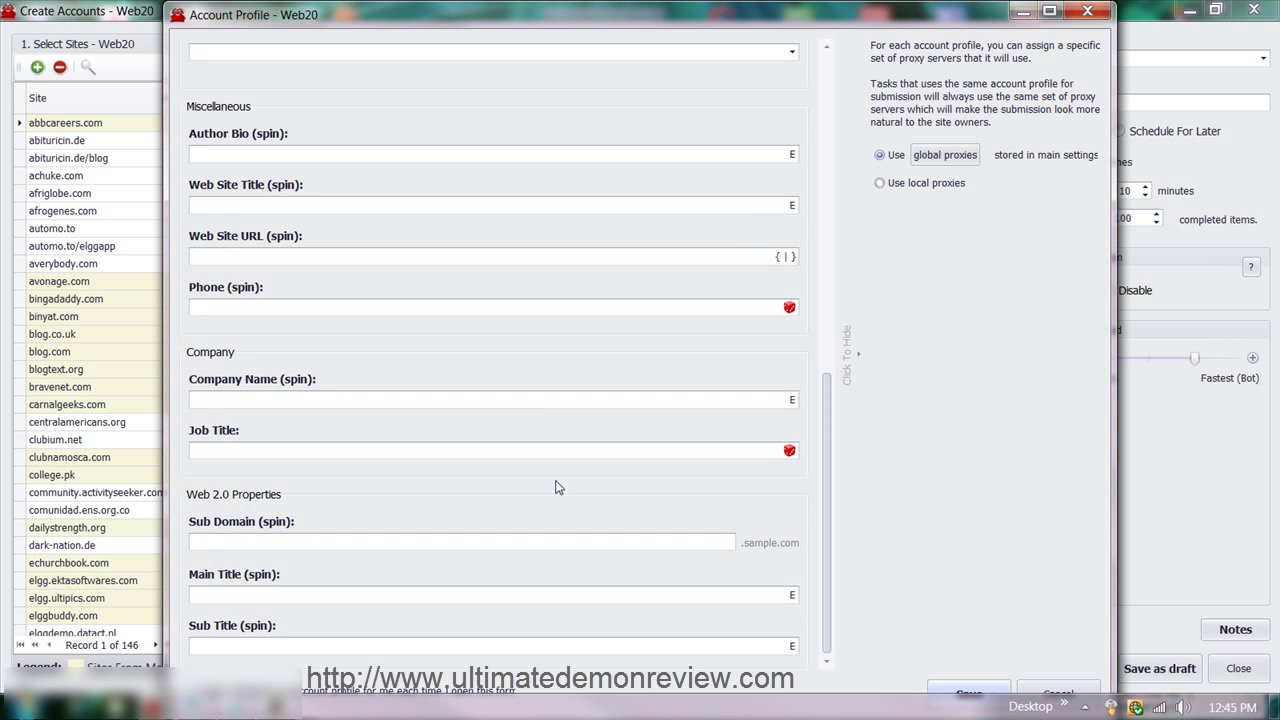
{"action": "scroll", "coordinate": [557, 487], "scroll_direction": "up", "scroll_amount": 10}
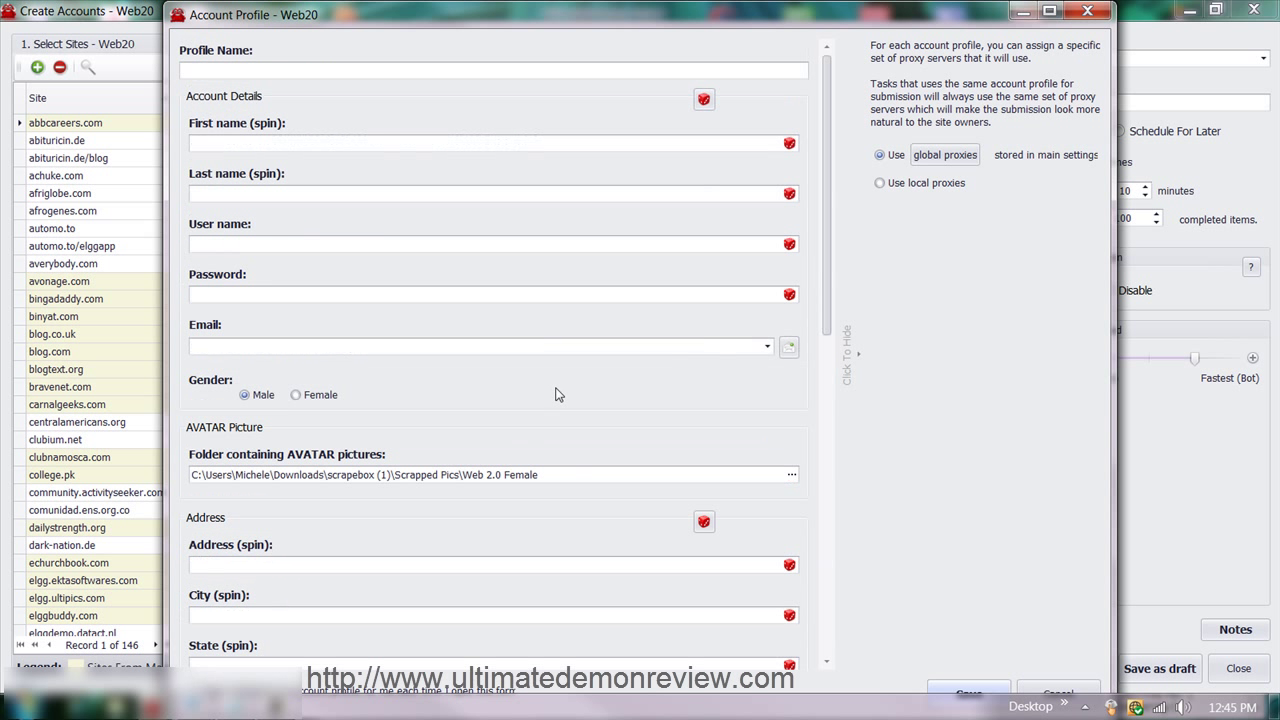
{"action": "double_click", "coordinate": [510, 22]}
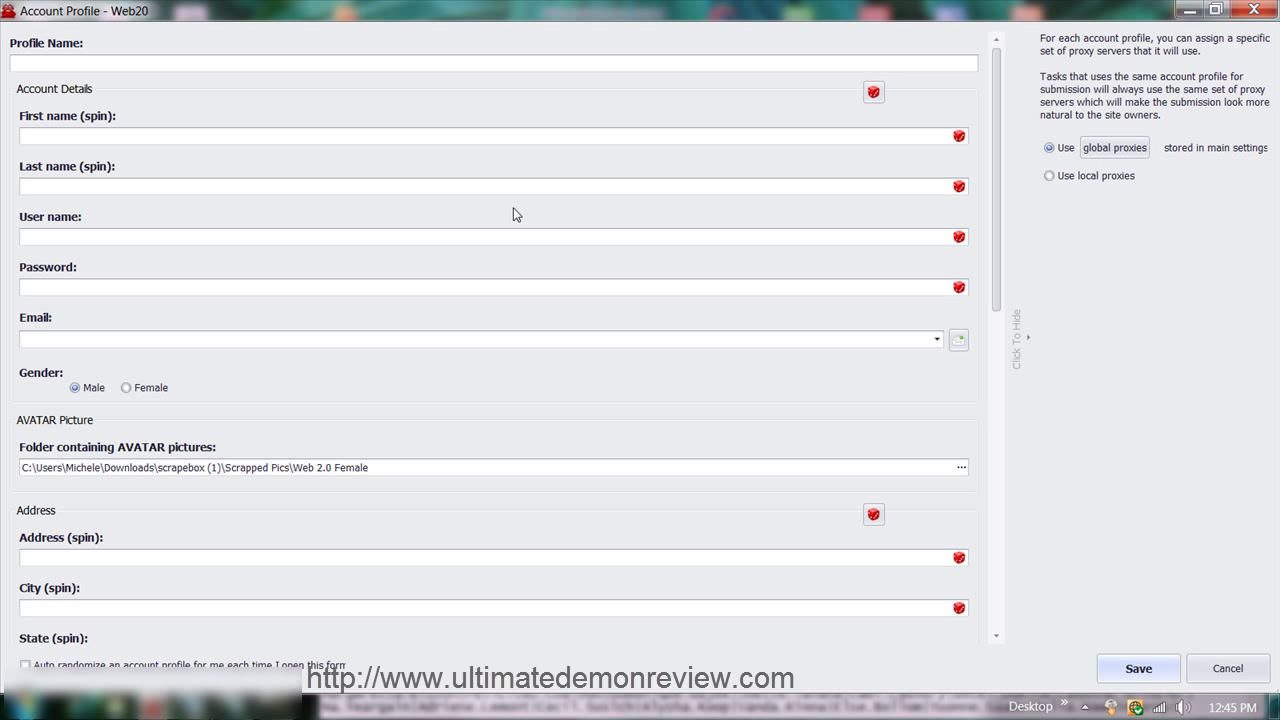
{"action": "scroll", "coordinate": [517, 269], "scroll_direction": "down", "scroll_amount": 10}
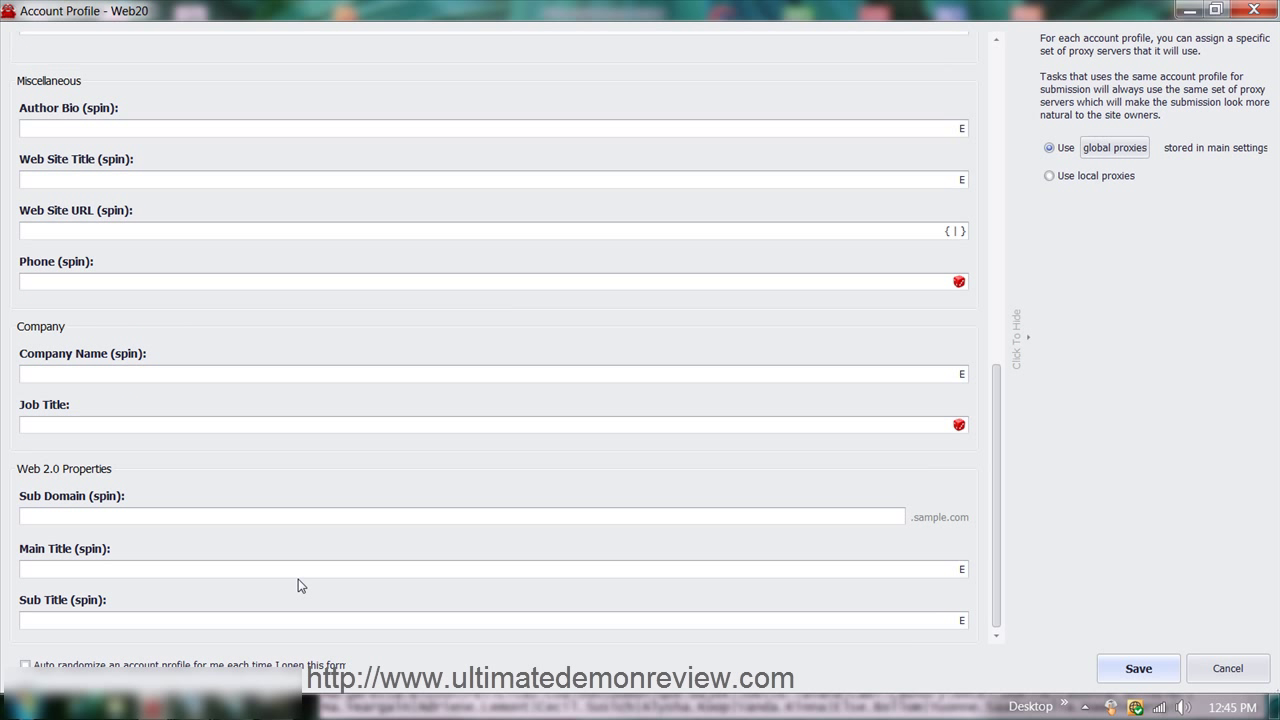
{"action": "left_click", "coordinate": [274, 128]}
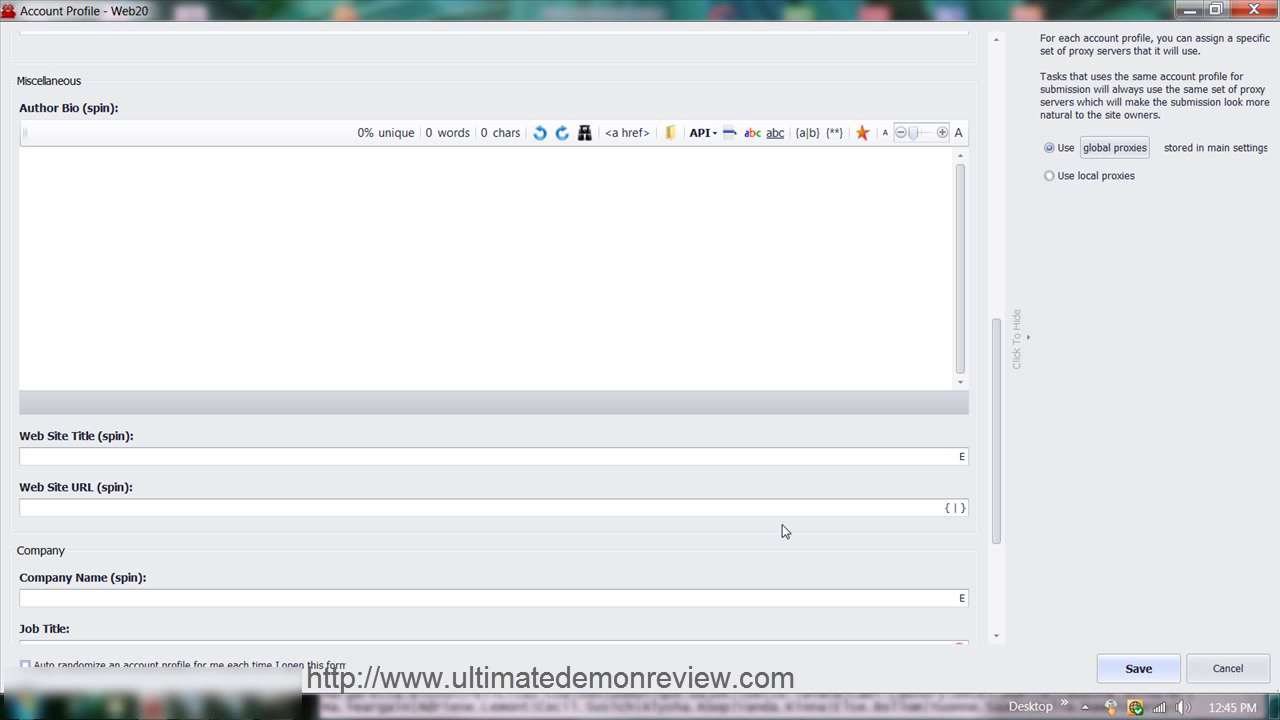
{"action": "scroll", "coordinate": [782, 524], "scroll_direction": "up", "scroll_amount": 10}
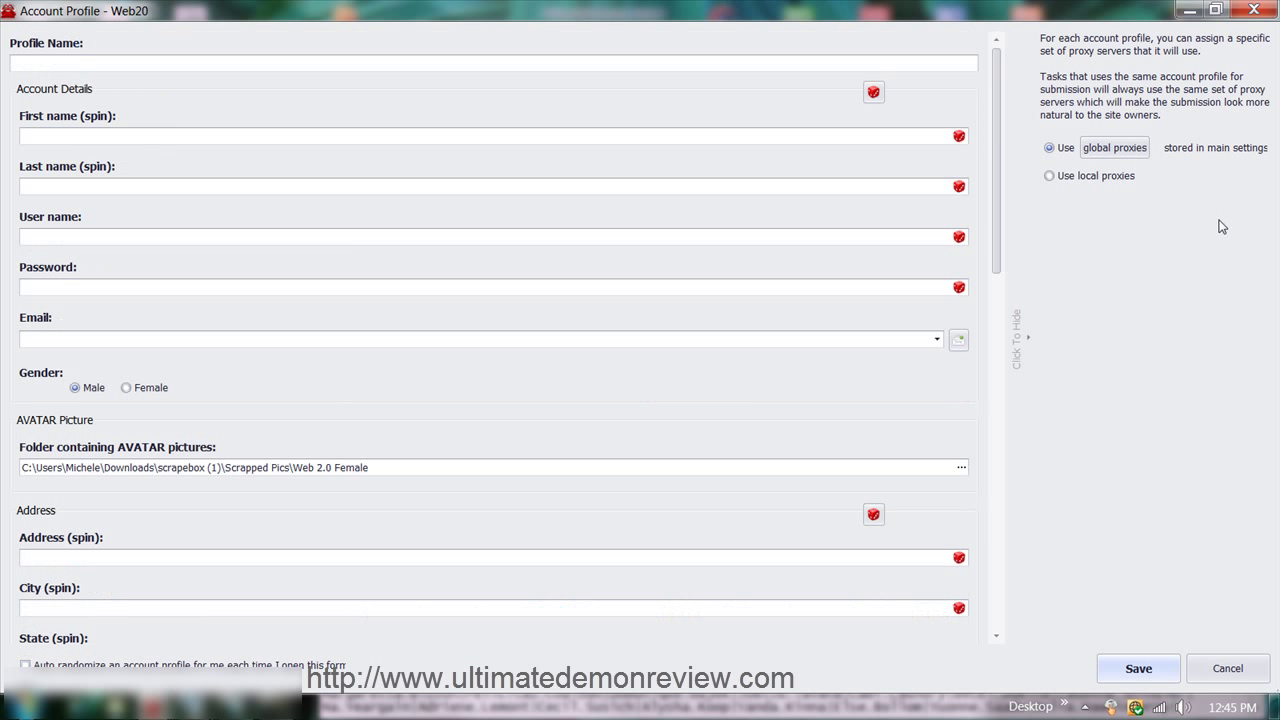
Fill the profile's Account Details and Address sections with randomized values
{"action": "left_click", "coordinate": [267, 62]}
{"action": "left_click", "coordinate": [874, 94]}
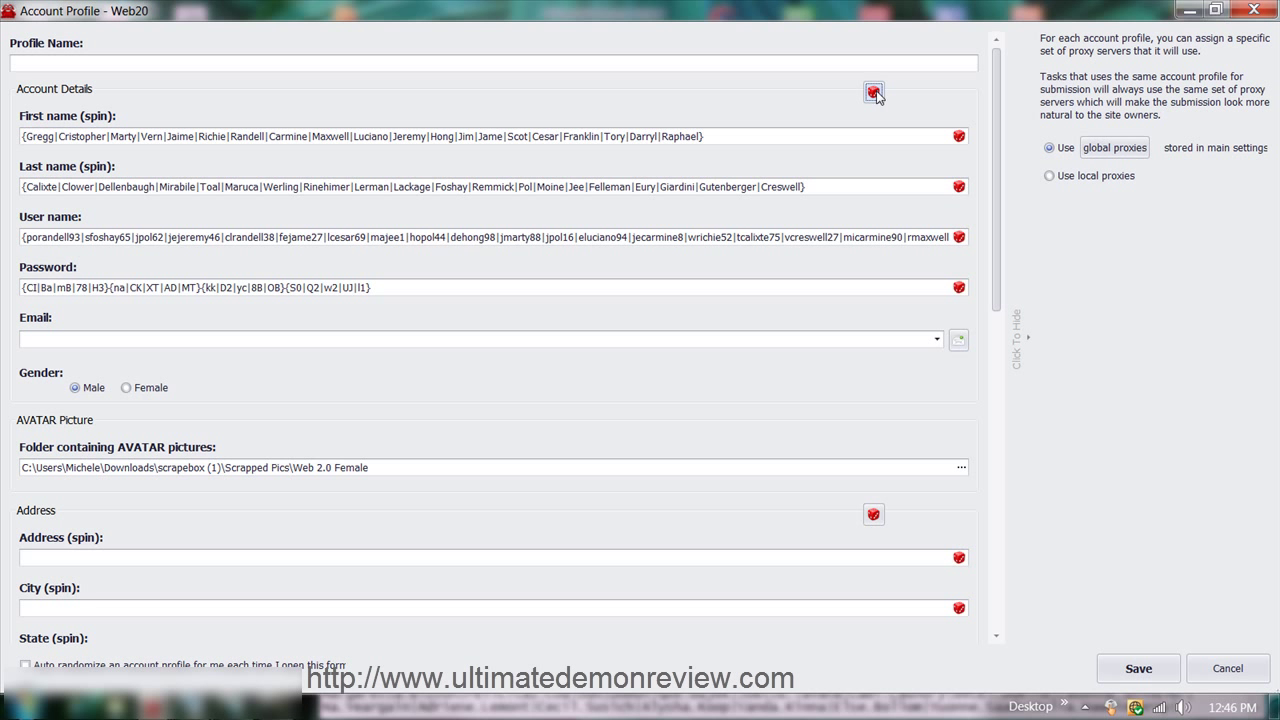
{"action": "left_click", "coordinate": [873, 515]}
{"action": "scroll", "coordinate": [1009, 505], "scroll_direction": "down", "scroll_amount": 5}
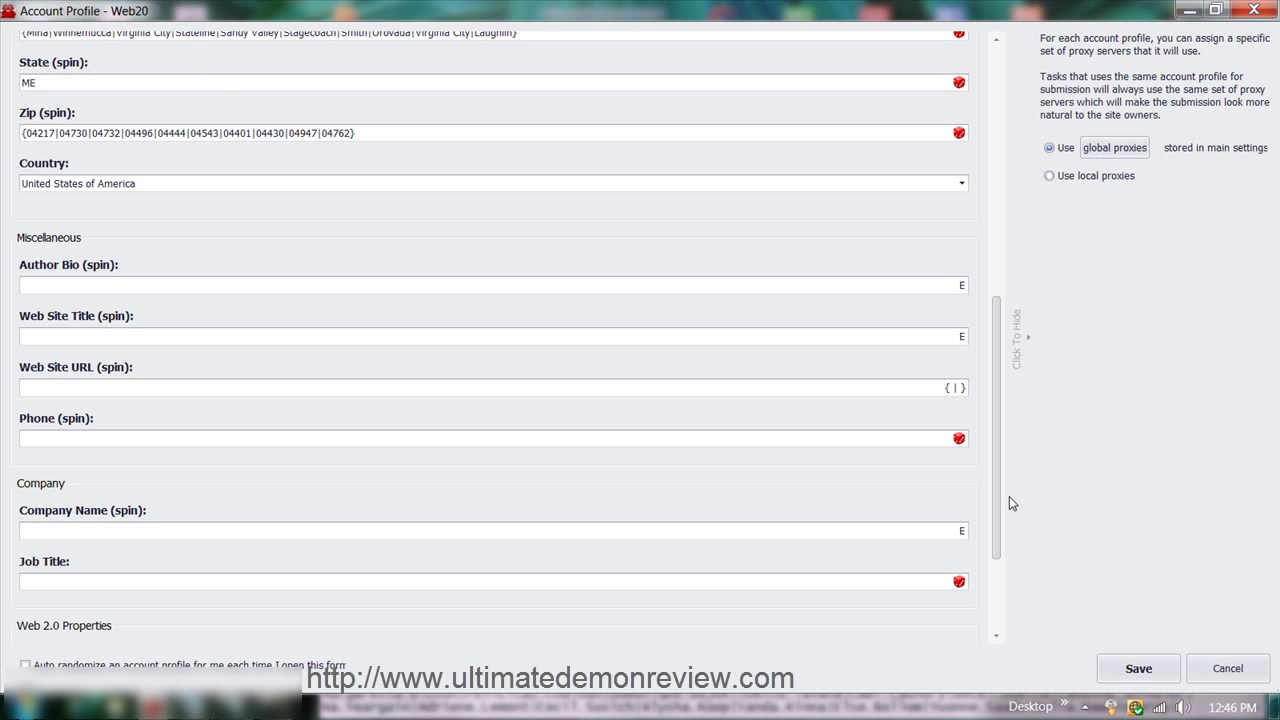
{"action": "scroll", "coordinate": [958, 140], "scroll_direction": "up", "scroll_amount": 5}
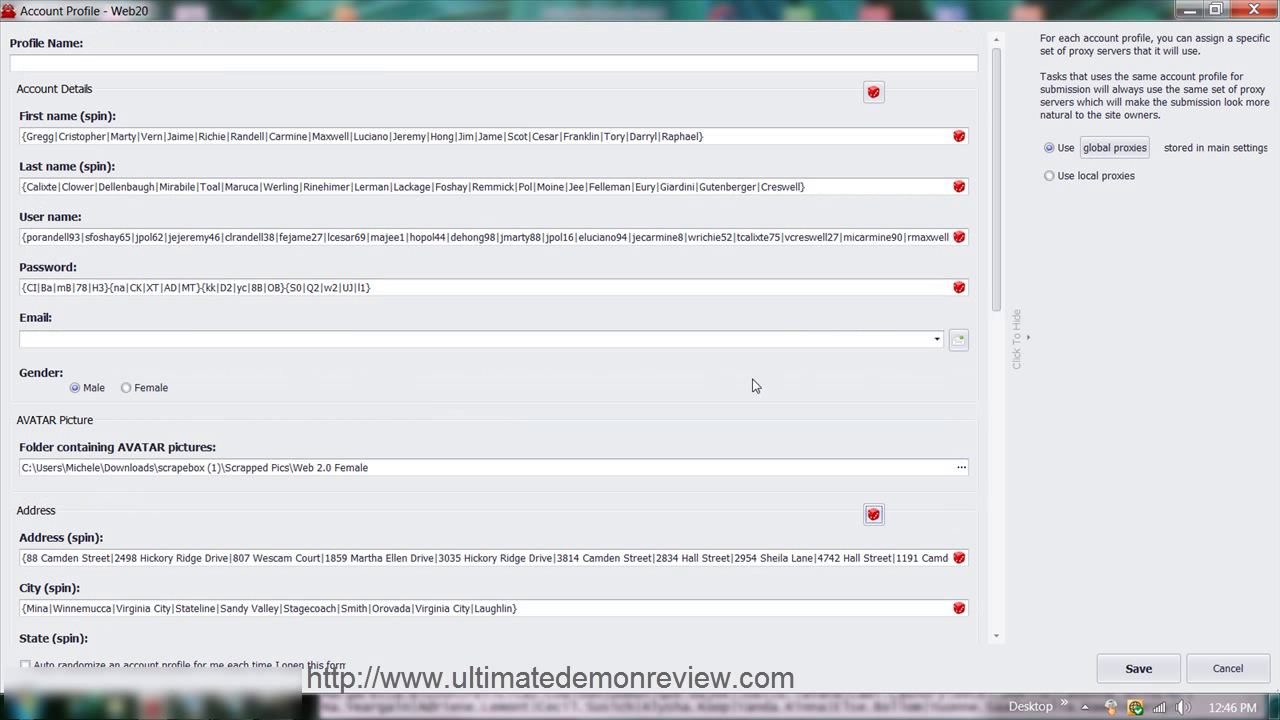
Name the profile "Account Creation - UD" and highlight the number endings of the first few generated user names
{"action": "left_click", "coordinate": [130, 62]}
{"action": "type", "text": "Account Creation - UD"}
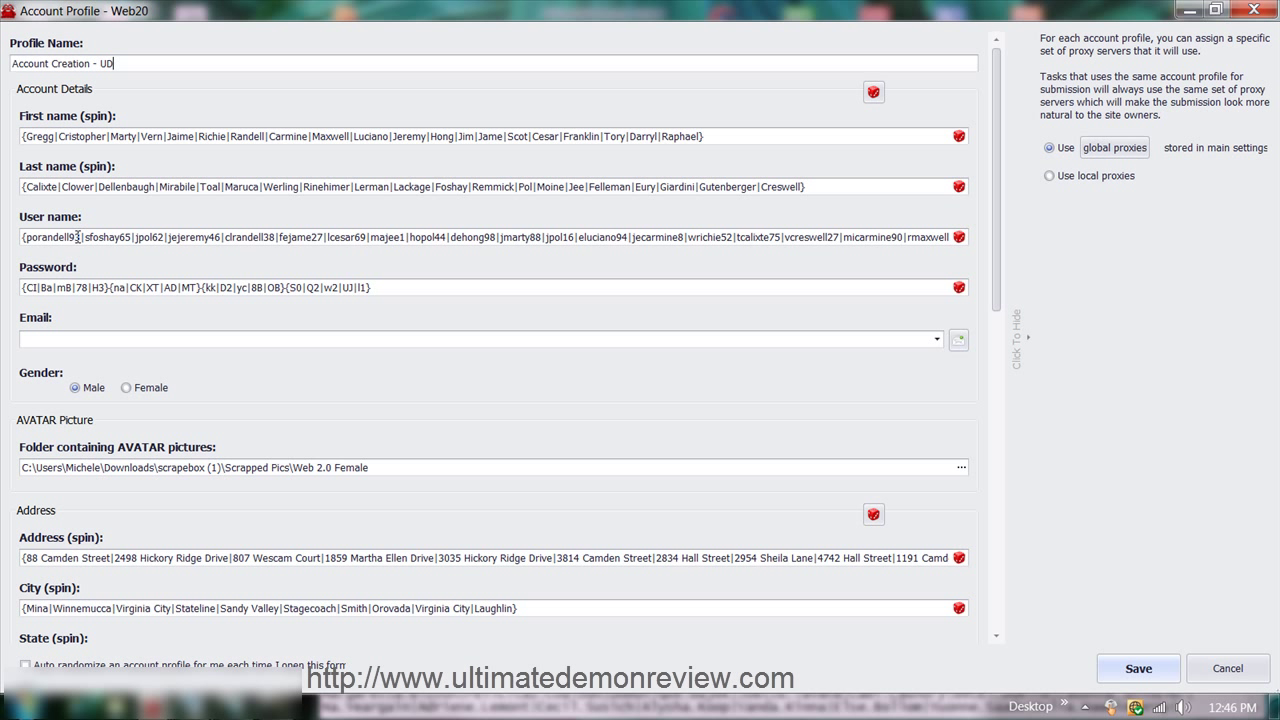
{"action": "left_click_drag", "start_coordinate": [68, 240], "coordinate": [81, 240]}
{"action": "left_click_drag", "start_coordinate": [119, 240], "coordinate": [164, 237]}
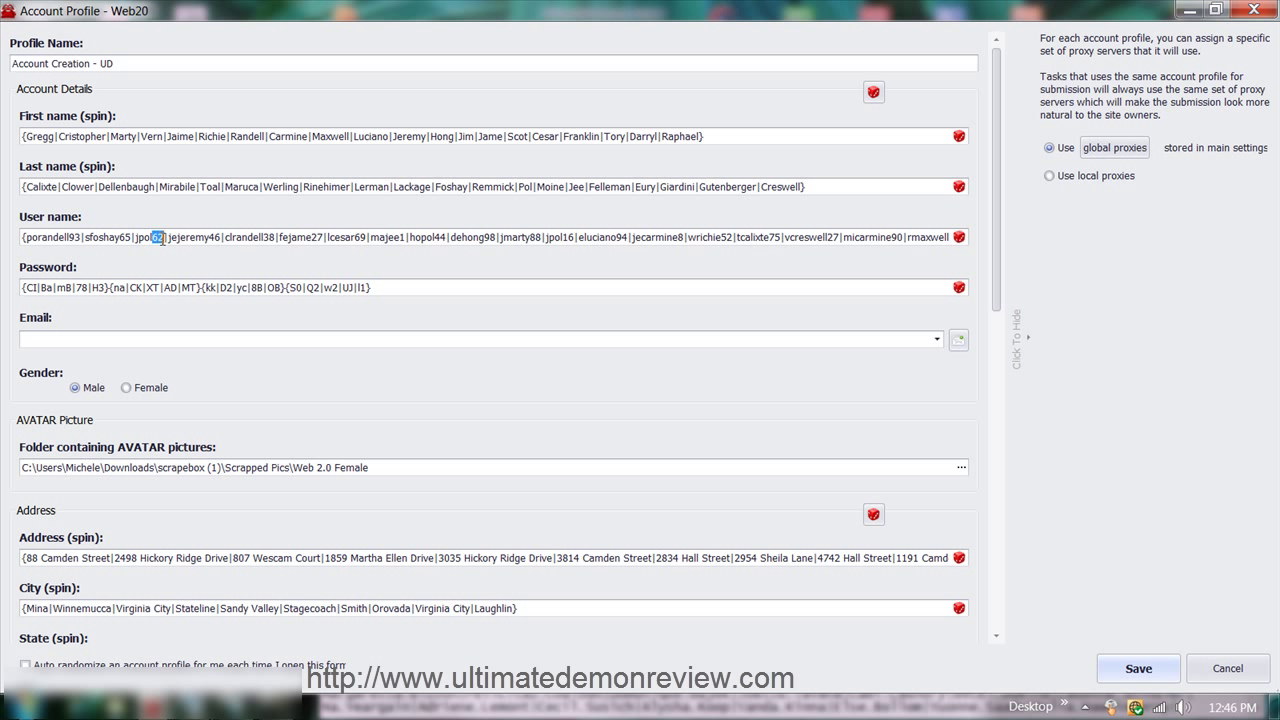
Restore the account profile window to a smaller size and bring the Notepad file with the prepared name lists in front of it
{"action": "double_click", "coordinate": [657, 10]}
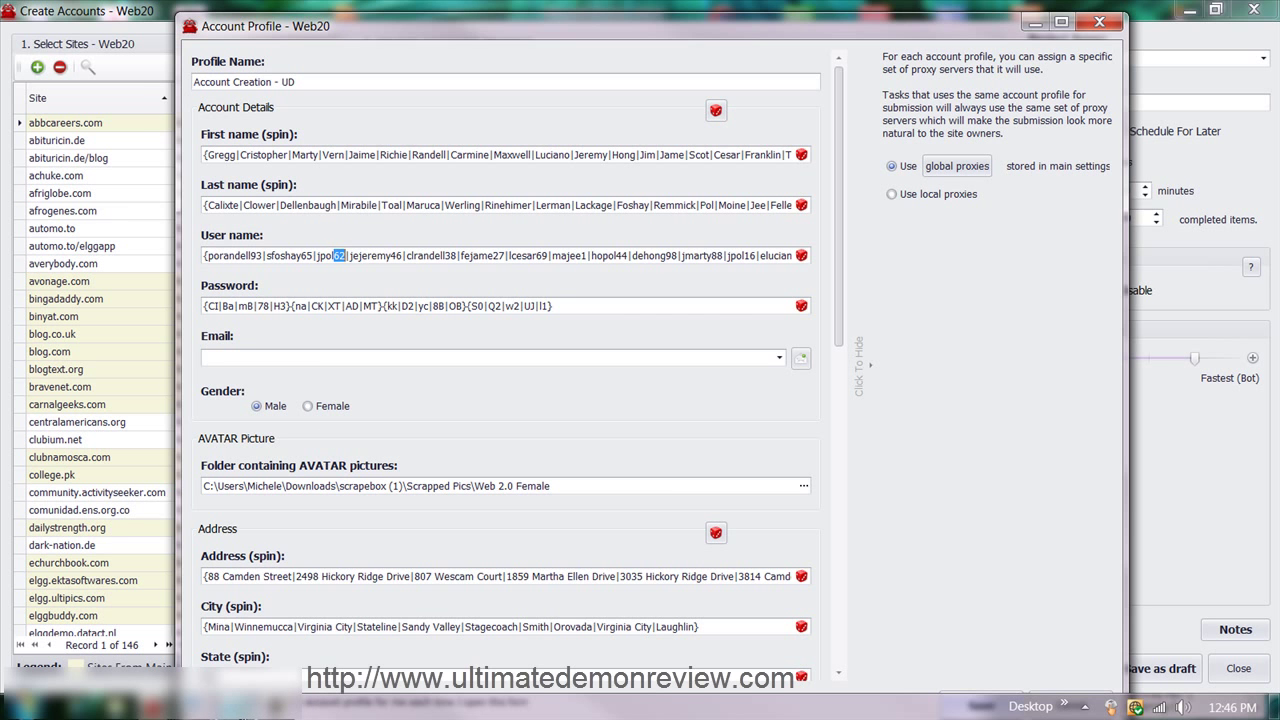
{"action": "left_click", "coordinate": [233, 710]}
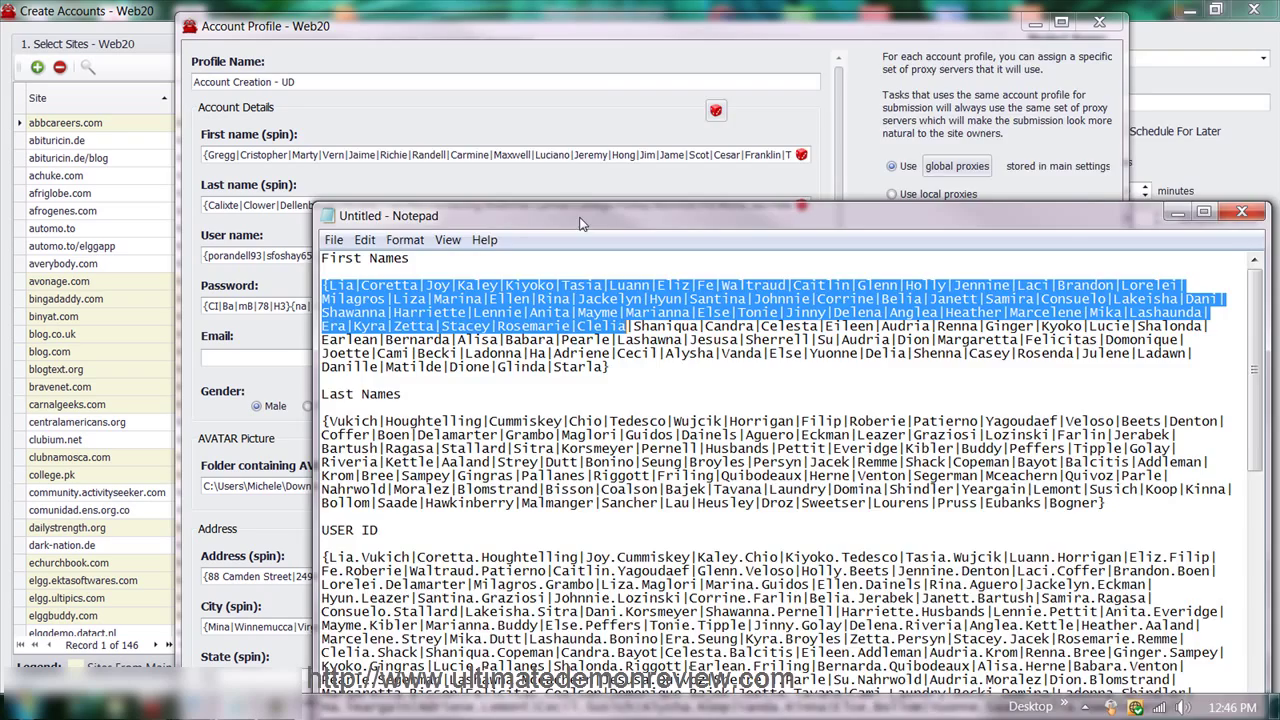
{"action": "left_click_drag", "start_coordinate": [580, 222], "coordinate": [552, 147]}
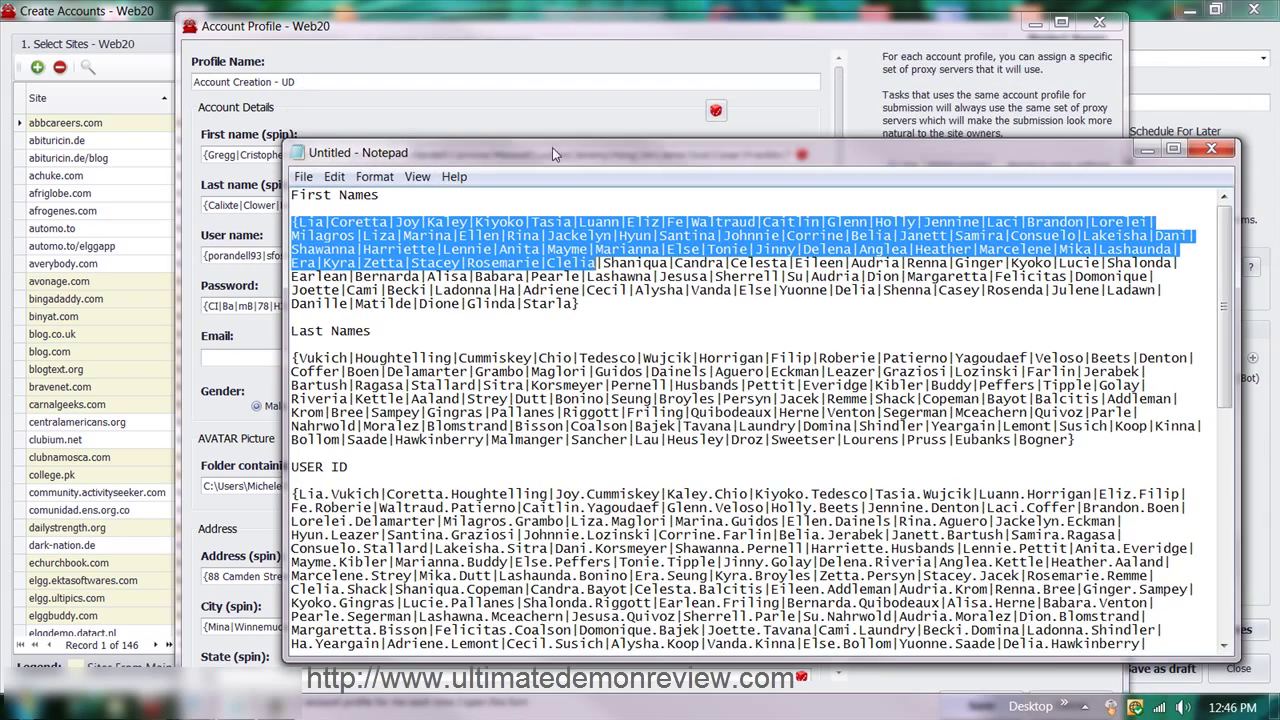
{"action": "left_click", "coordinate": [385, 27]}
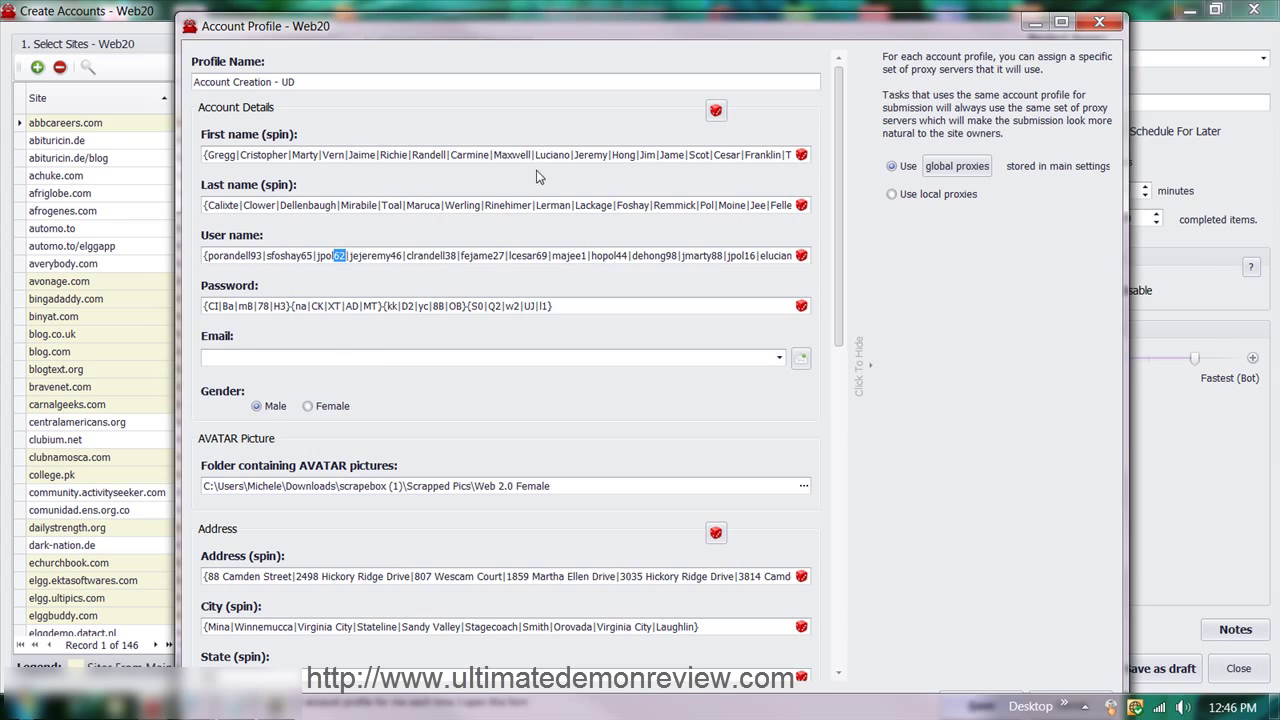
{"action": "key", "text": "alt+Tab"}
{"action": "key", "text": "Tab"}
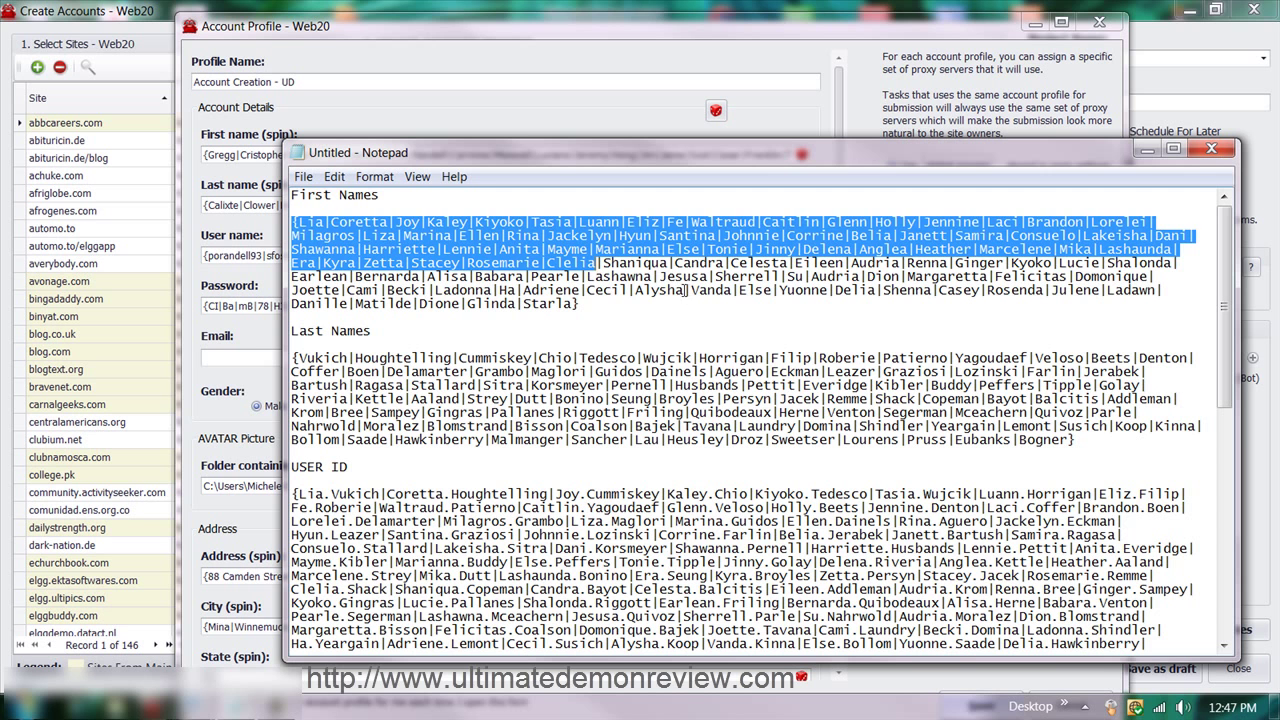
Copy most of the First Names spin list from Notepad, starting at its opening brace, and replace the profile's first names with it
{"action": "left_click_drag", "start_coordinate": [684, 290], "coordinate": [291, 222]}
{"action": "right_click", "coordinate": [384, 262]}
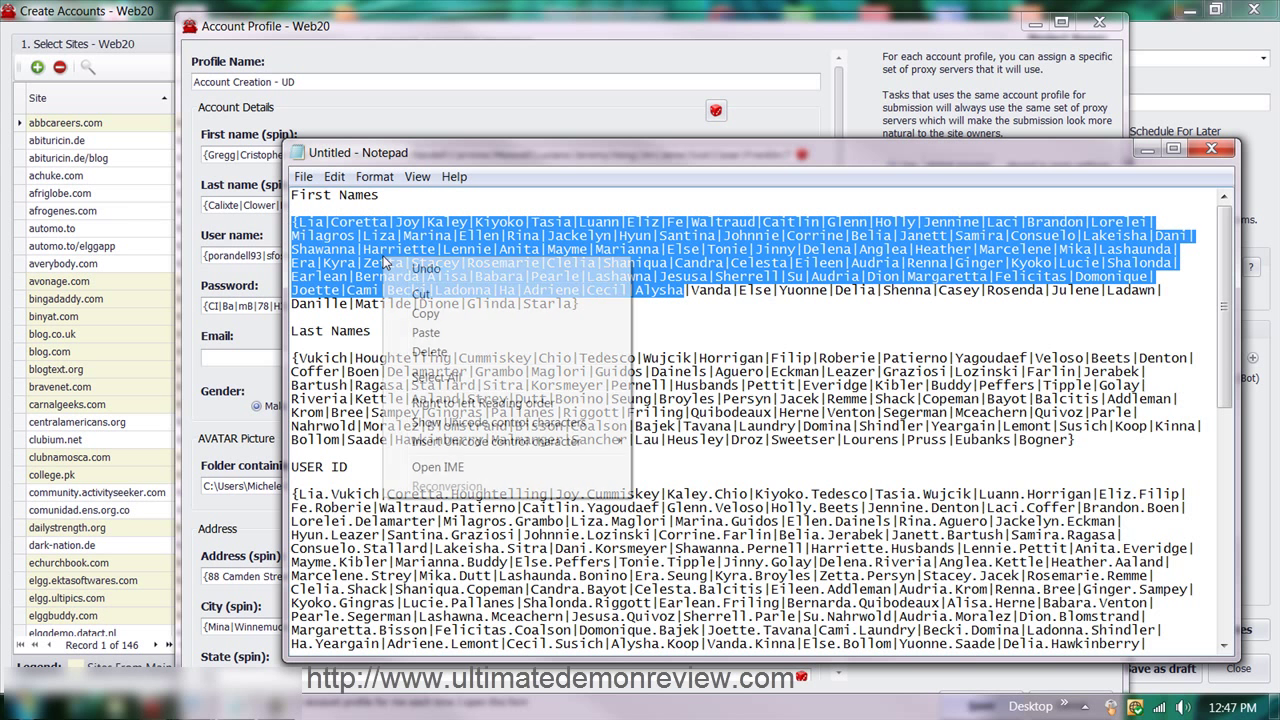
{"action": "left_click", "coordinate": [450, 311]}
{"action": "left_click", "coordinate": [230, 170]}
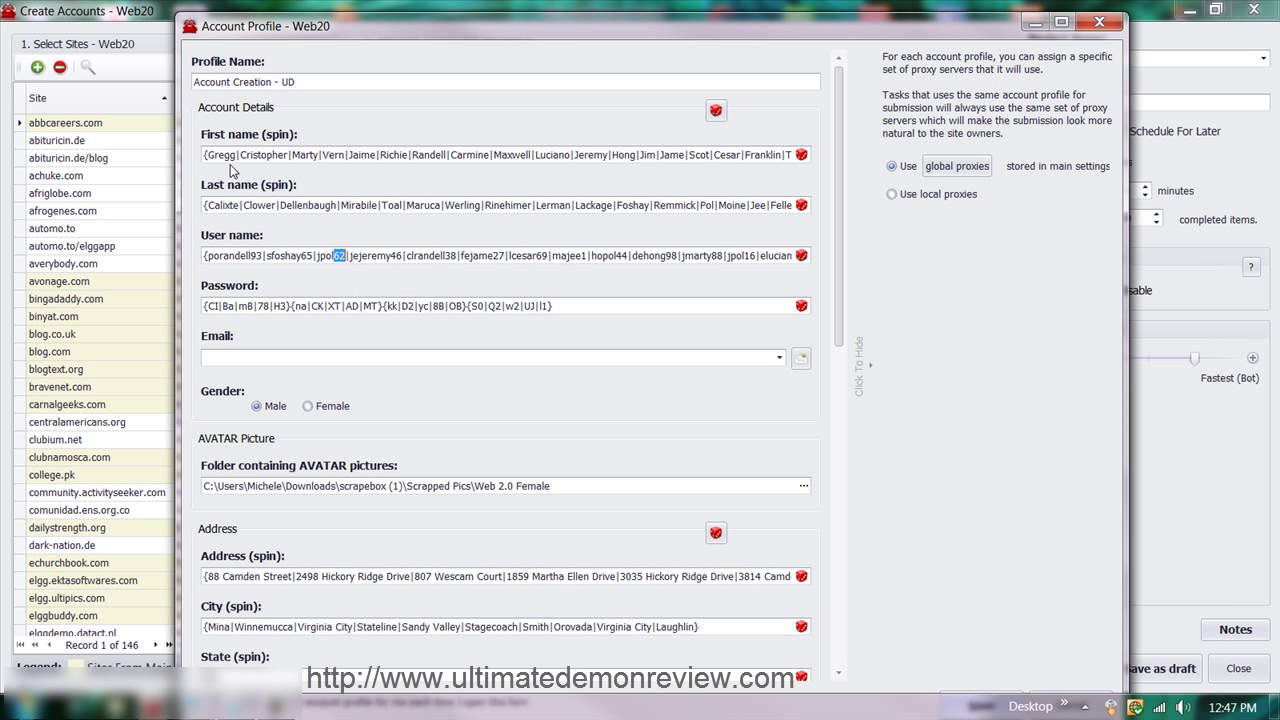
{"action": "left_click", "coordinate": [236, 152]}
{"action": "key", "text": "ctrl+a"}
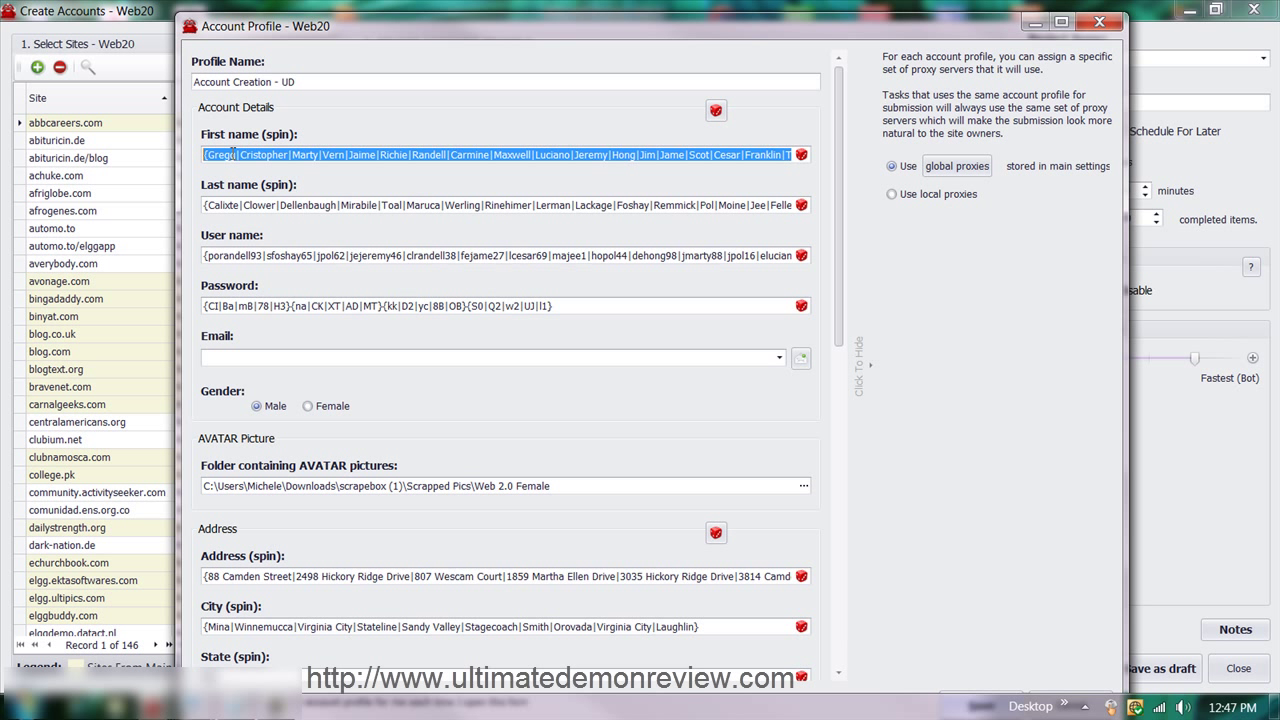
{"action": "key", "text": "Delete"}
{"action": "key", "text": "ctrl+v"}
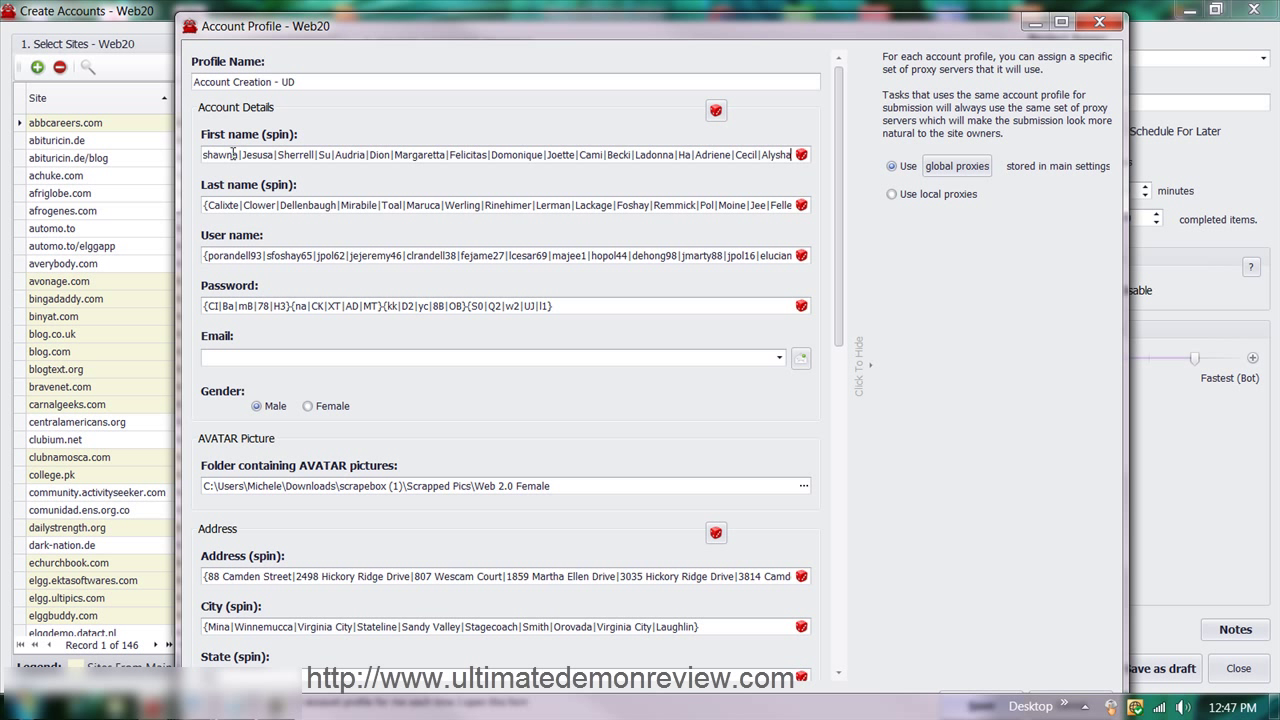
Complete the First name spin list with a closing brace and clear the generated entries from the Last name field
{"action": "type", "text": "}"}
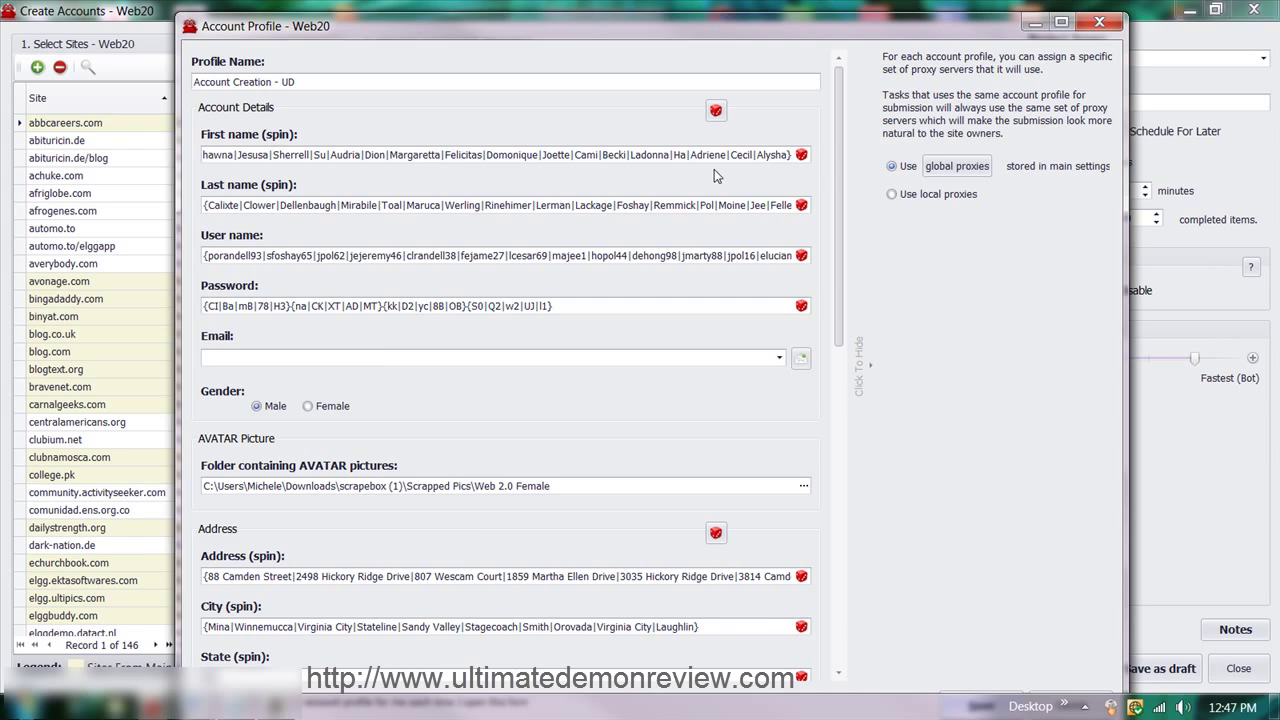
{"action": "key", "text": "alt+Tab"}
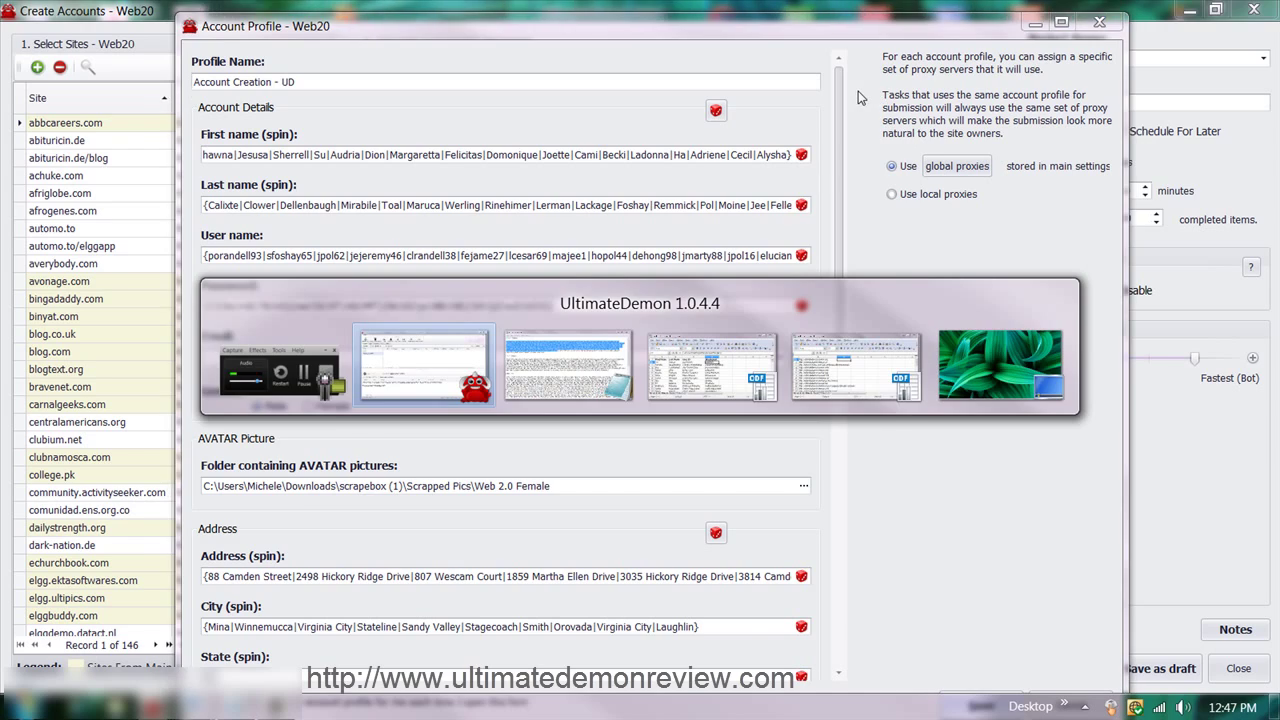
{"action": "key", "text": "alt+Tab"}
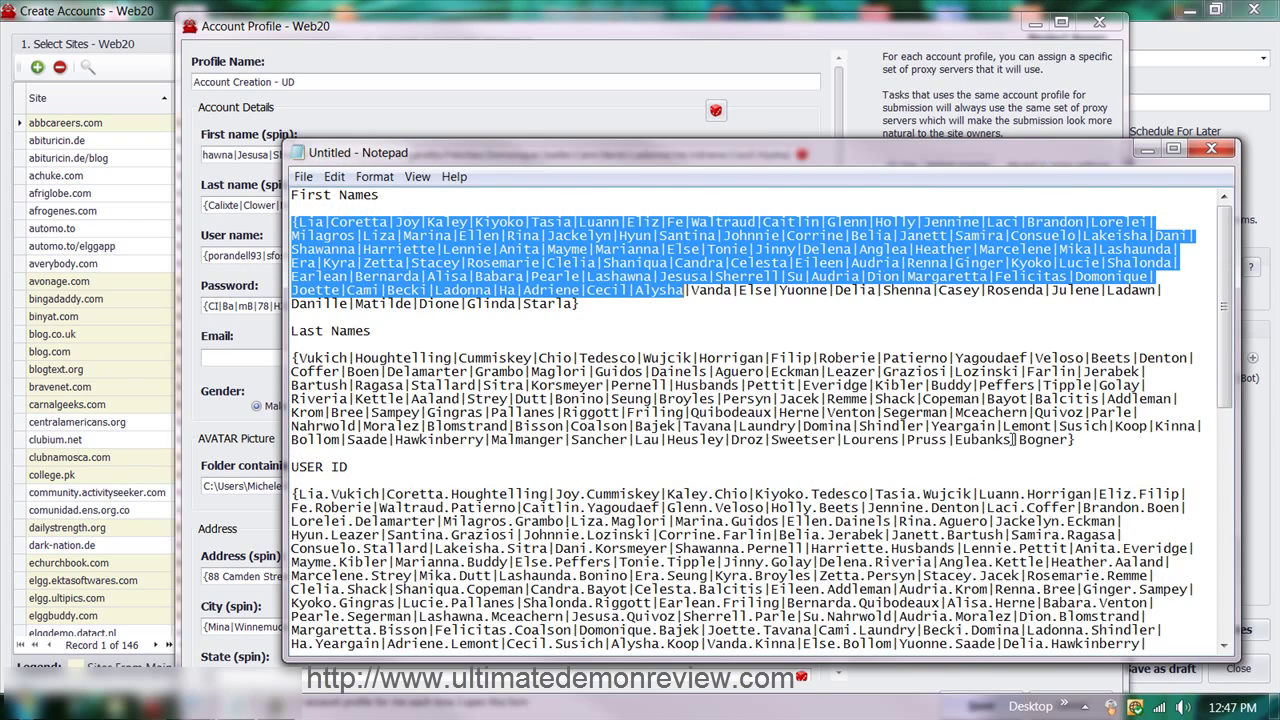
{"action": "left_click_drag", "start_coordinate": [1012, 439], "coordinate": [290, 352]}
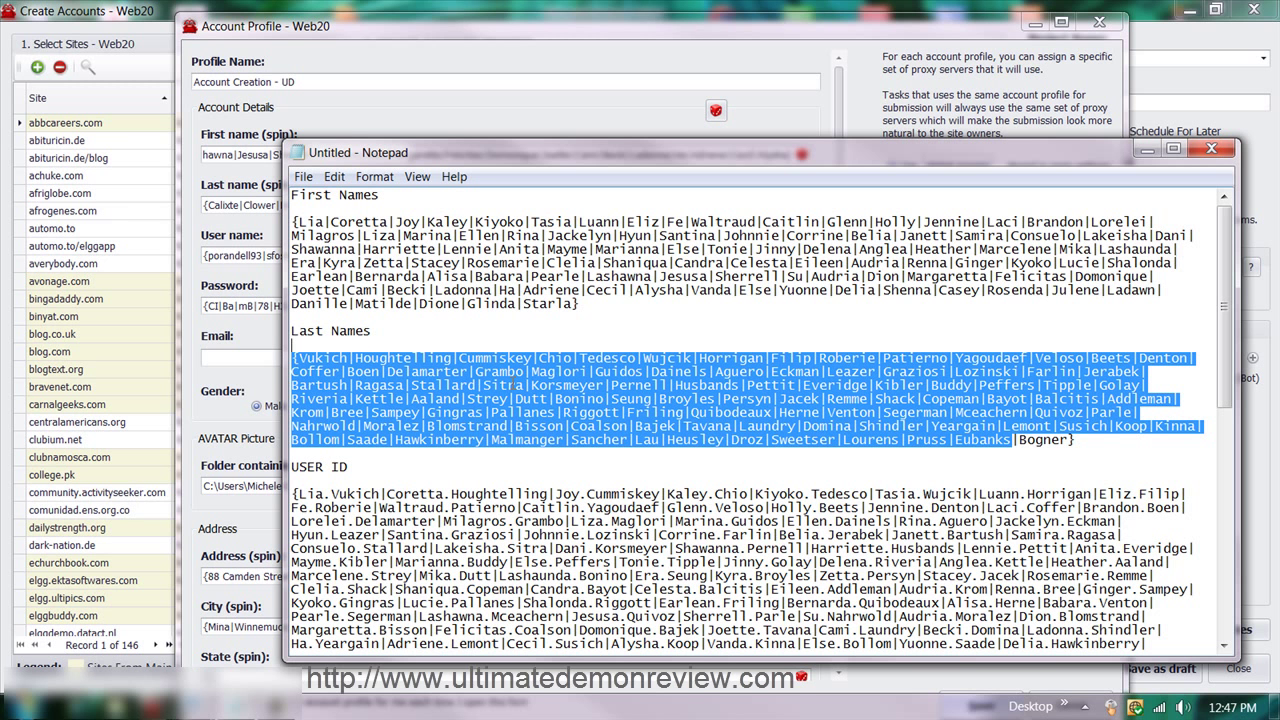
{"action": "key", "text": "alt+Tab"}
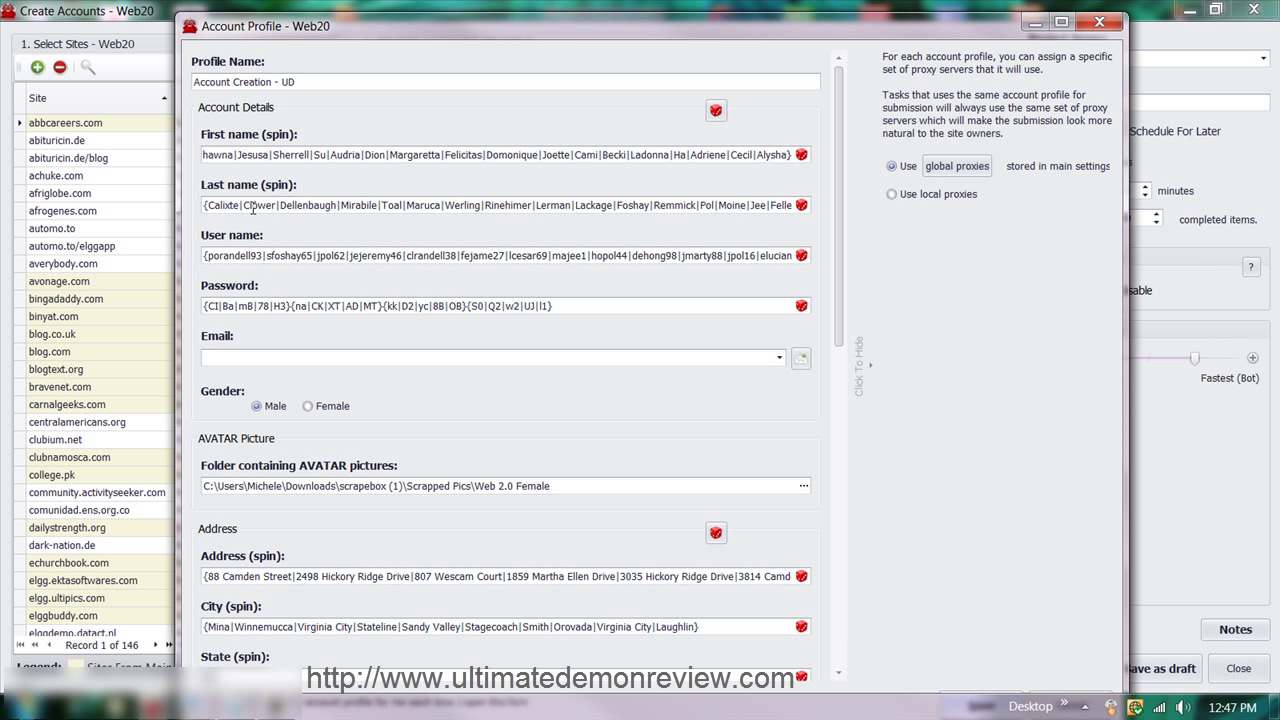
{"action": "key", "text": "ctrl+a"}
{"action": "key", "text": "Delete"}
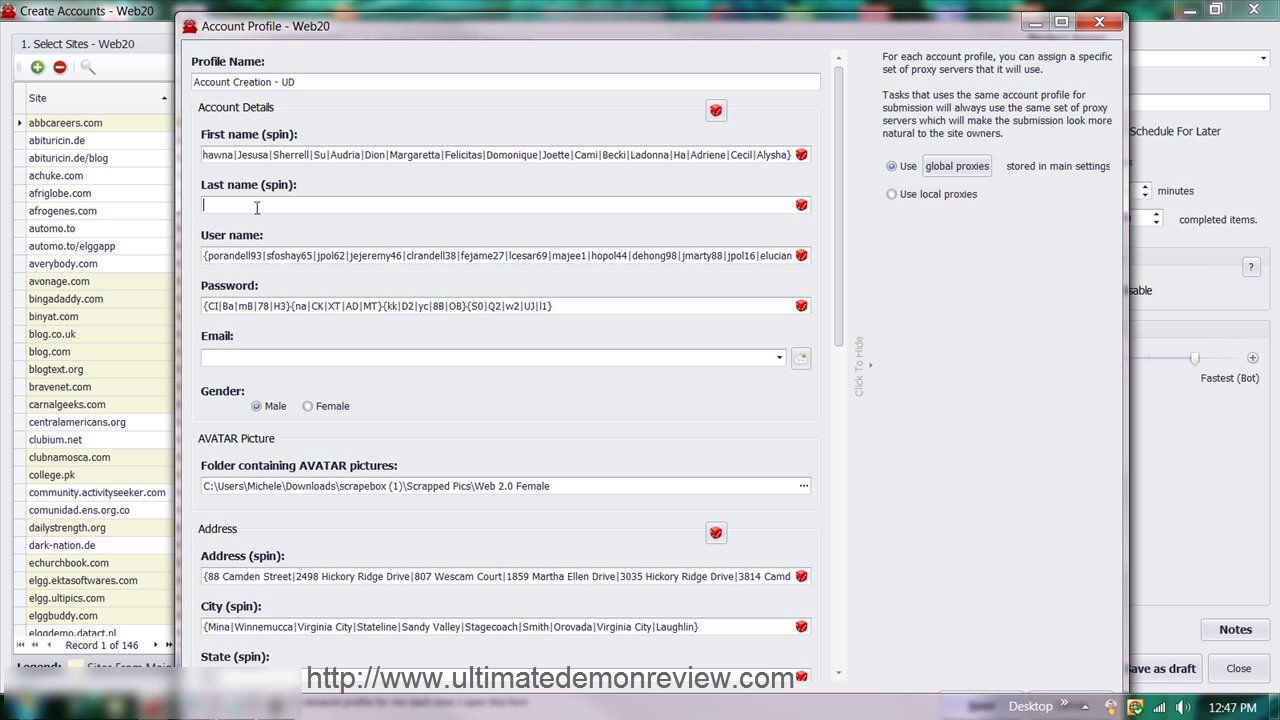
Copy most of the Last Names spin list from Notepad, including its opening brace, into the Last name field and end it with a closing brace
{"action": "key", "text": "alt+Tab"}
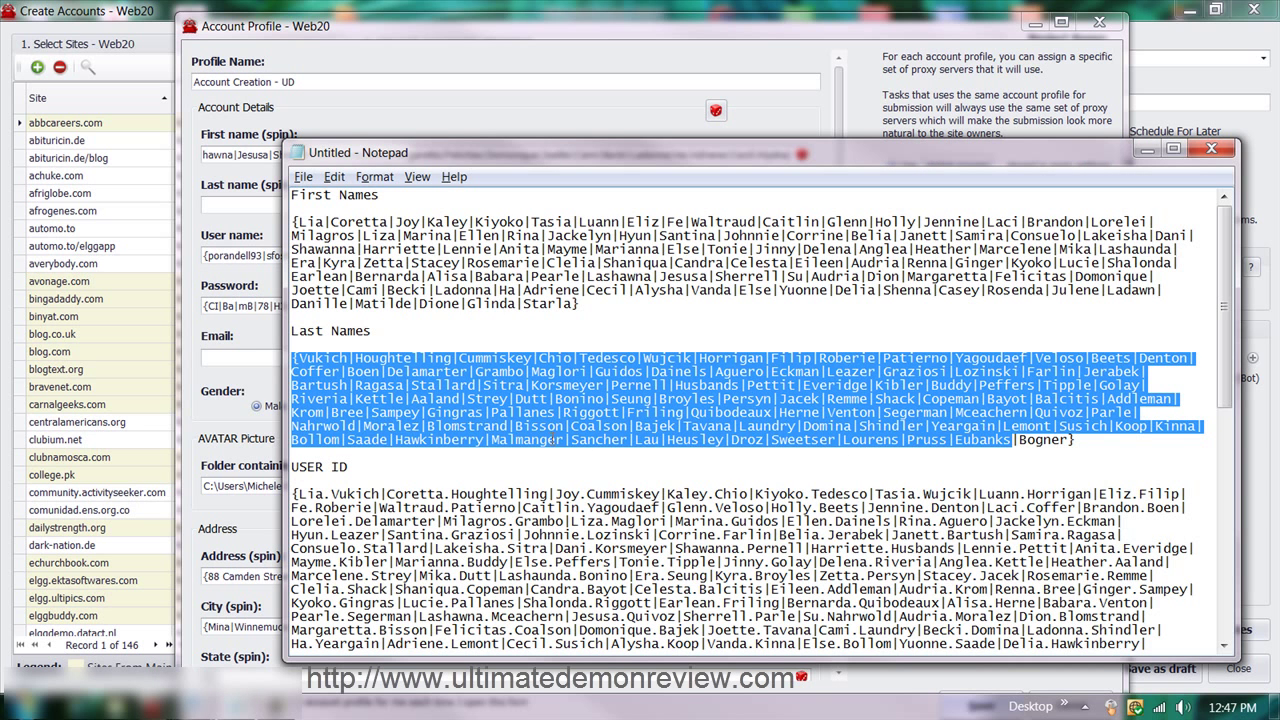
{"action": "left_click_drag", "start_coordinate": [564, 440], "coordinate": [322, 340]}
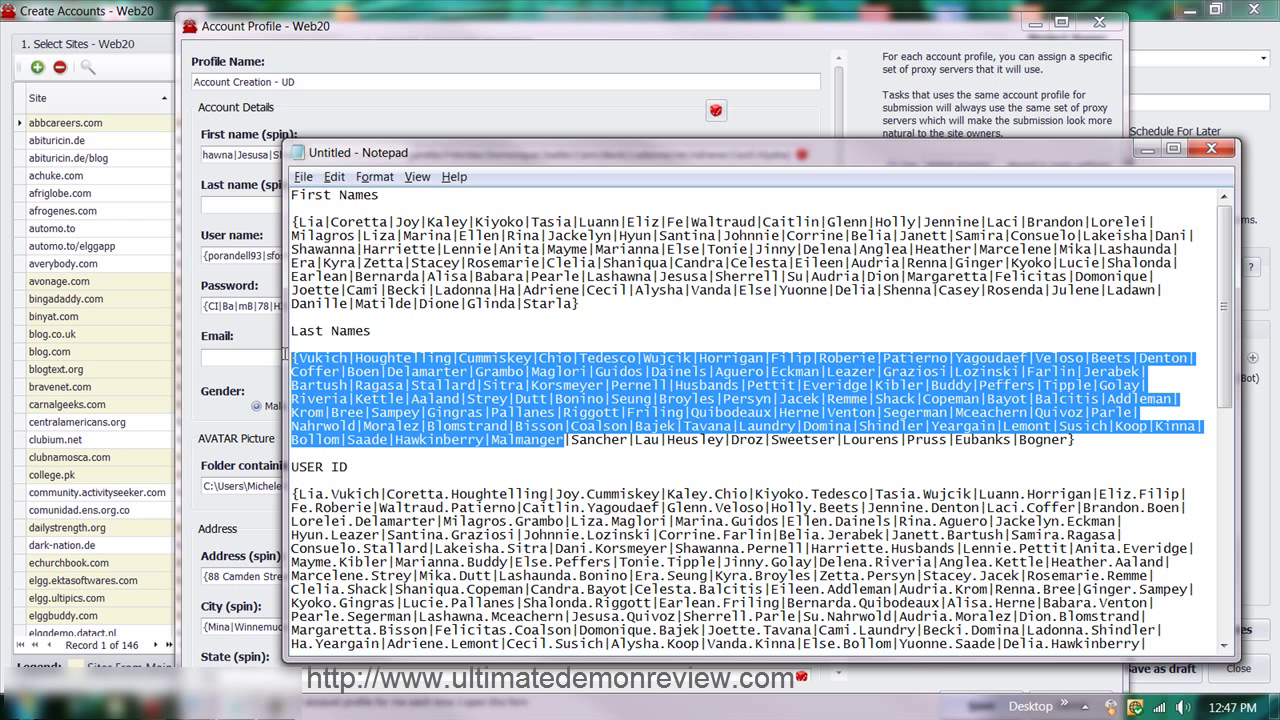
{"action": "right_click", "coordinate": [352, 348]}
{"action": "left_click", "coordinate": [434, 409]}
{"action": "left_click", "coordinate": [237, 204]}
{"action": "key", "text": "ctrl+v"}
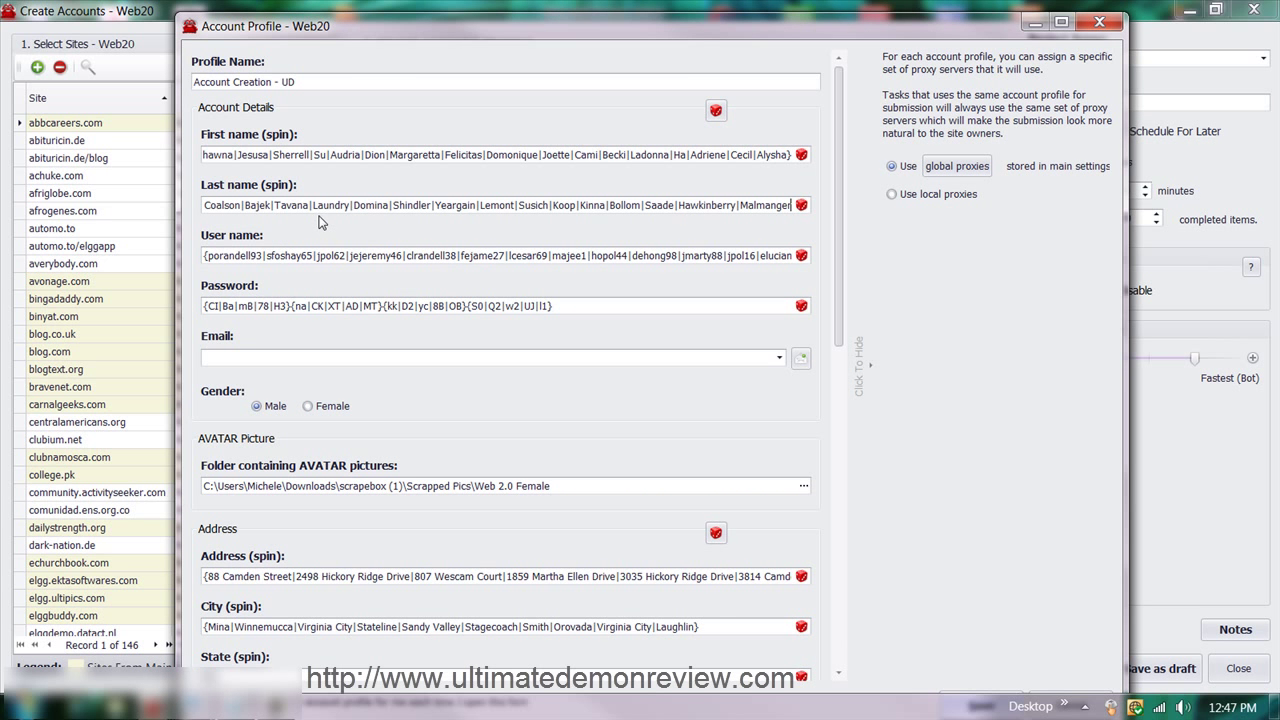
{"action": "type", "text": "}"}
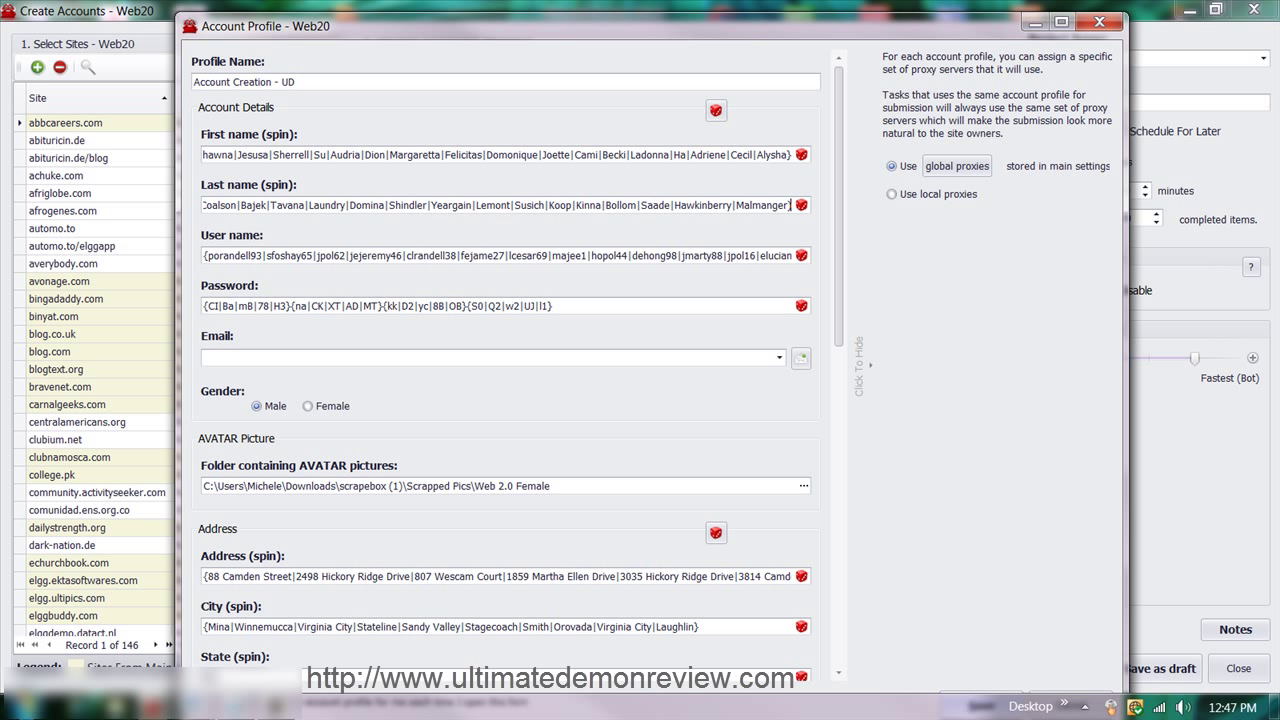
Clear the profile's User name field, then switch to the OpenOffice Calc sheet with the name columns and maximize it
{"action": "left_click", "coordinate": [215, 257]}
{"action": "key", "text": "ctrl+a"}
{"action": "key", "text": "alt+Tab"}
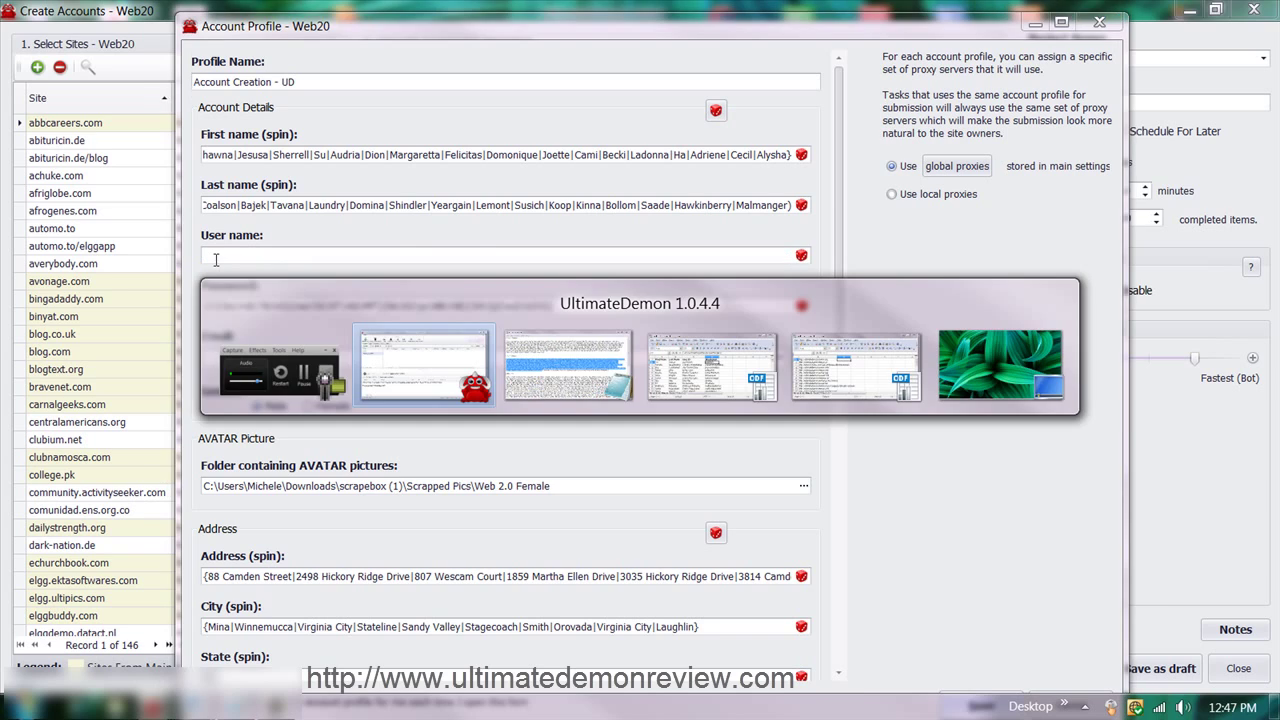
{"action": "key", "text": "alt+Tab"}
{"action": "key", "text": "alt+Tab"}
{"action": "key", "text": "alt+Tab"}
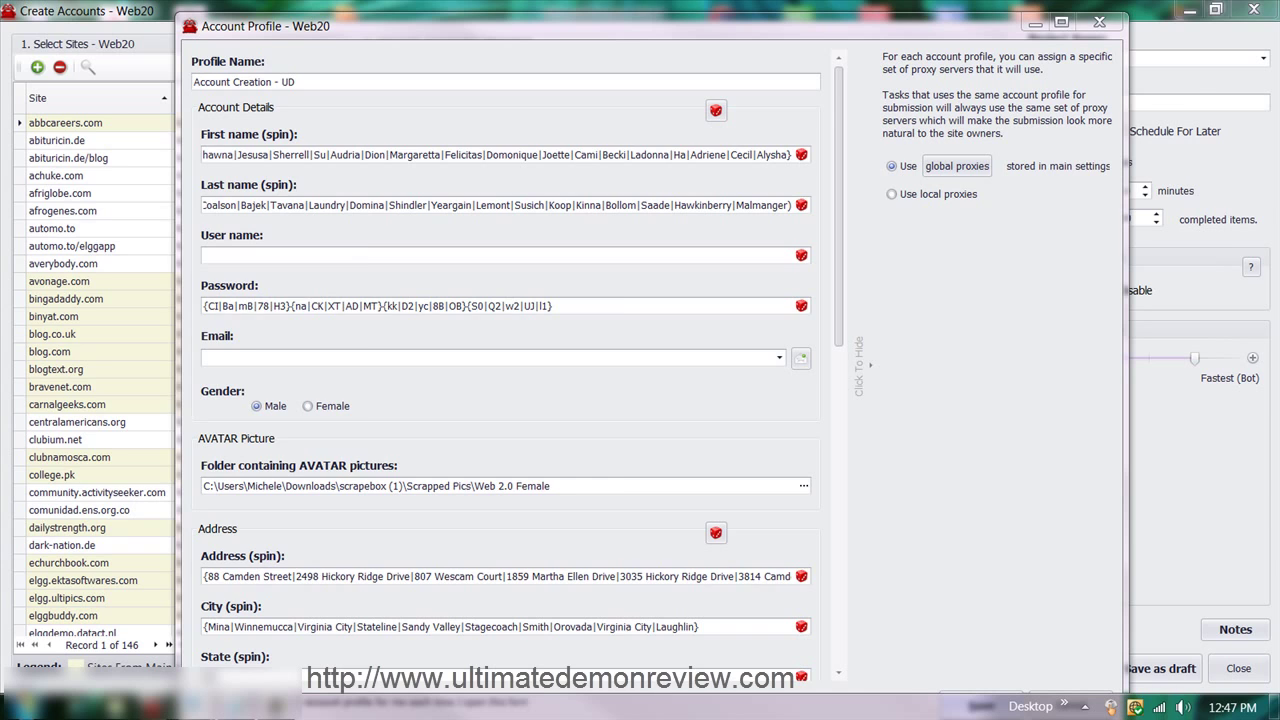
{"action": "key", "text": "alt+Tab"}
{"action": "left_click_drag", "start_coordinate": [601, 173], "coordinate": [737, 66]}
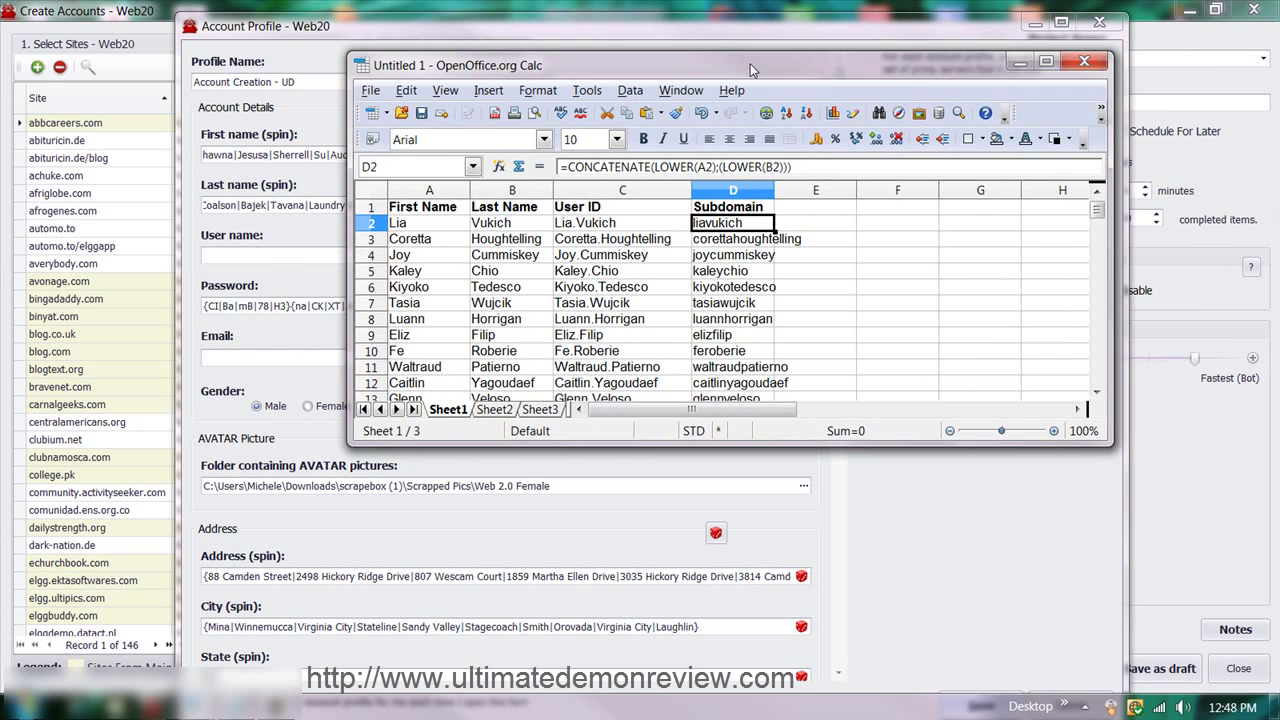
{"action": "left_click", "coordinate": [424, 226]}
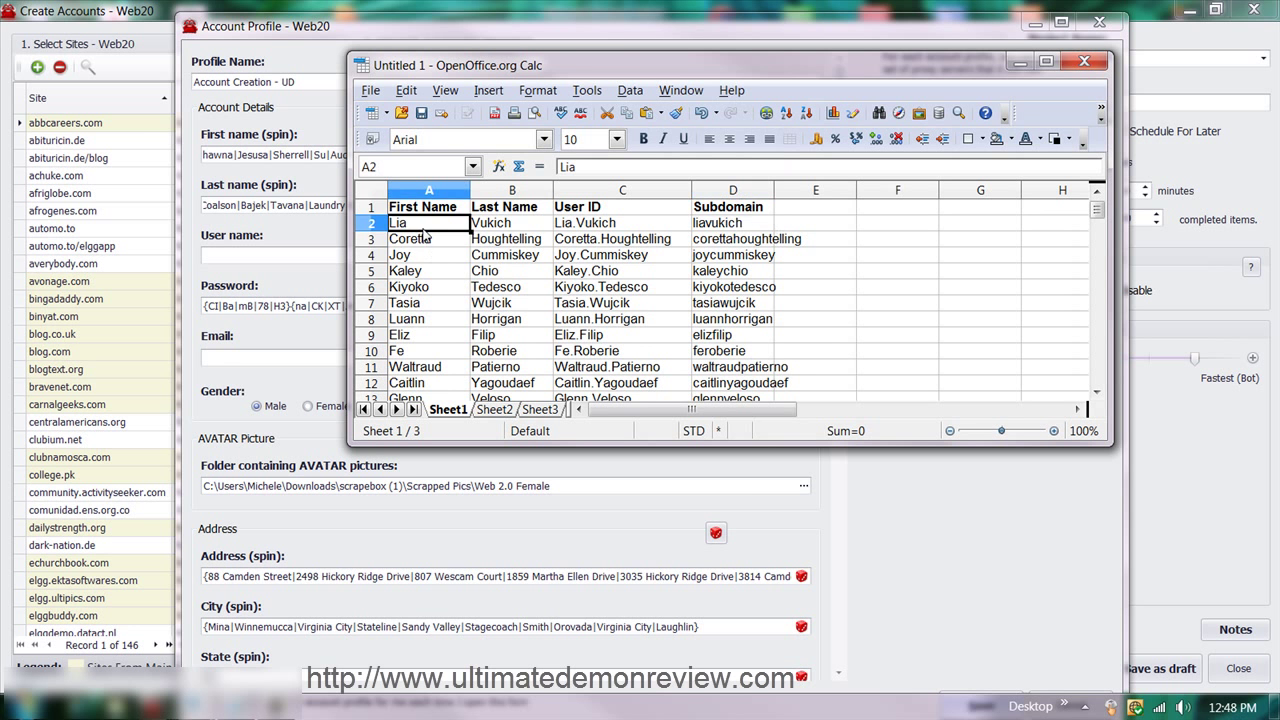
{"action": "double_click", "coordinate": [548, 70]}
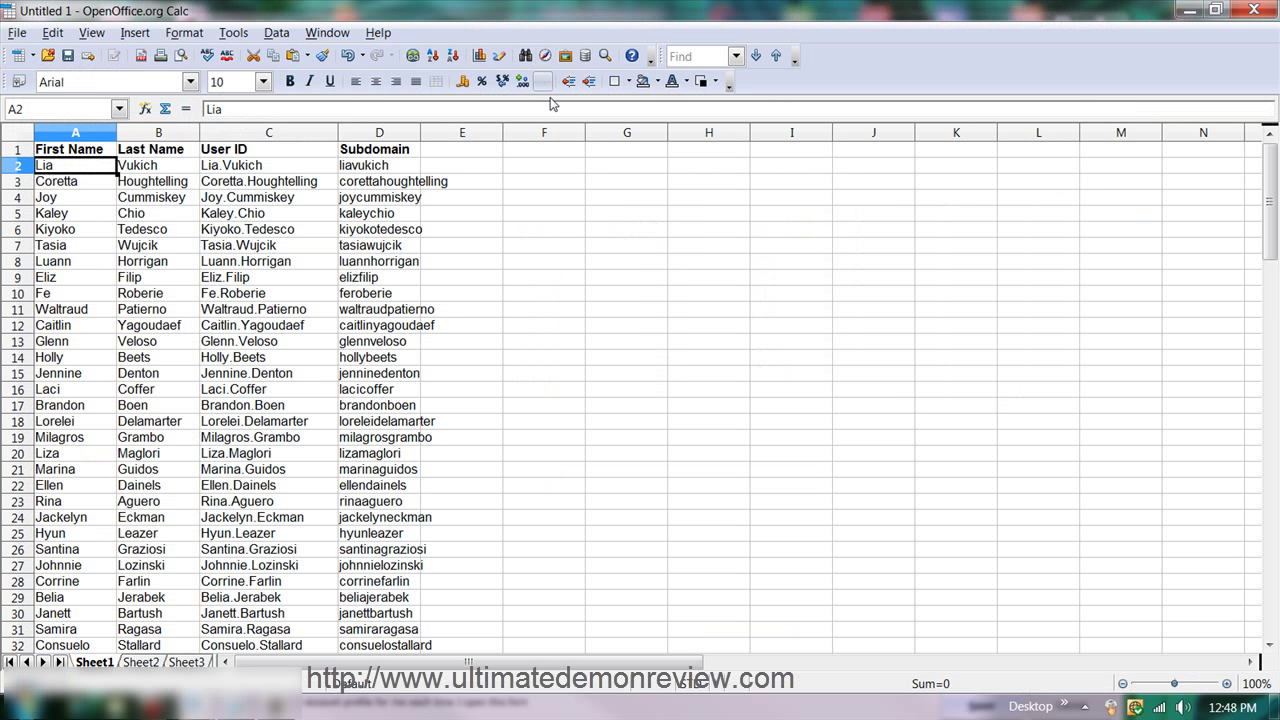
Copy the User ID entries in C2:C101 from the Calc sheet and return to the UltimateDemon account profile
{"action": "left_click", "coordinate": [250, 172]}
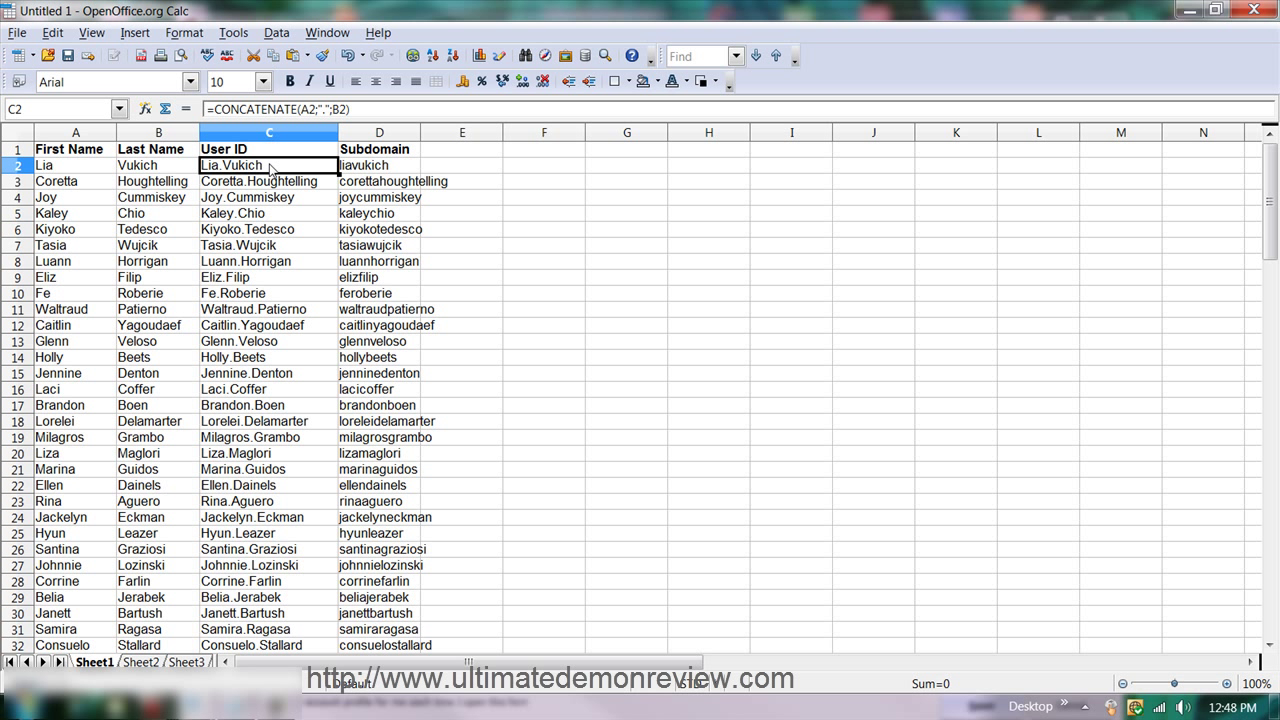
{"action": "key", "text": "ctrl+shift+Down"}
{"action": "key", "text": "ctrl+c"}
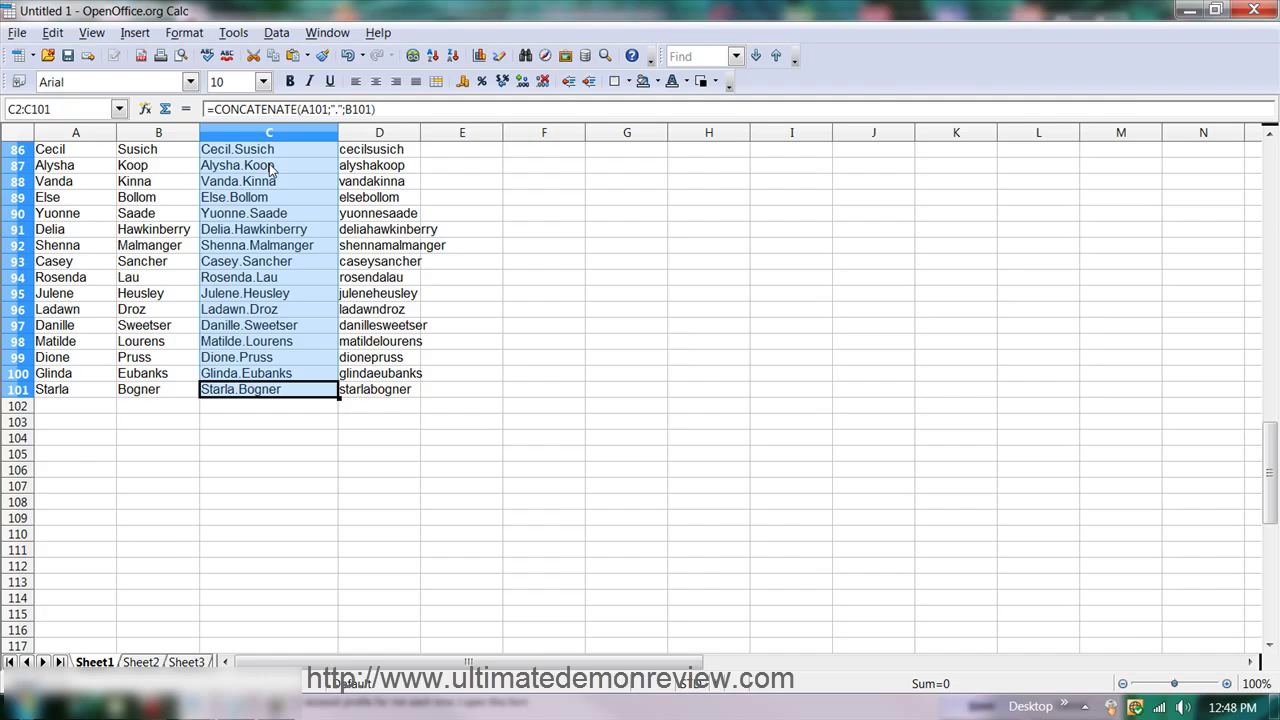
{"action": "key", "text": "alt+Tab"}
{"action": "key", "text": "alt+Tab"}
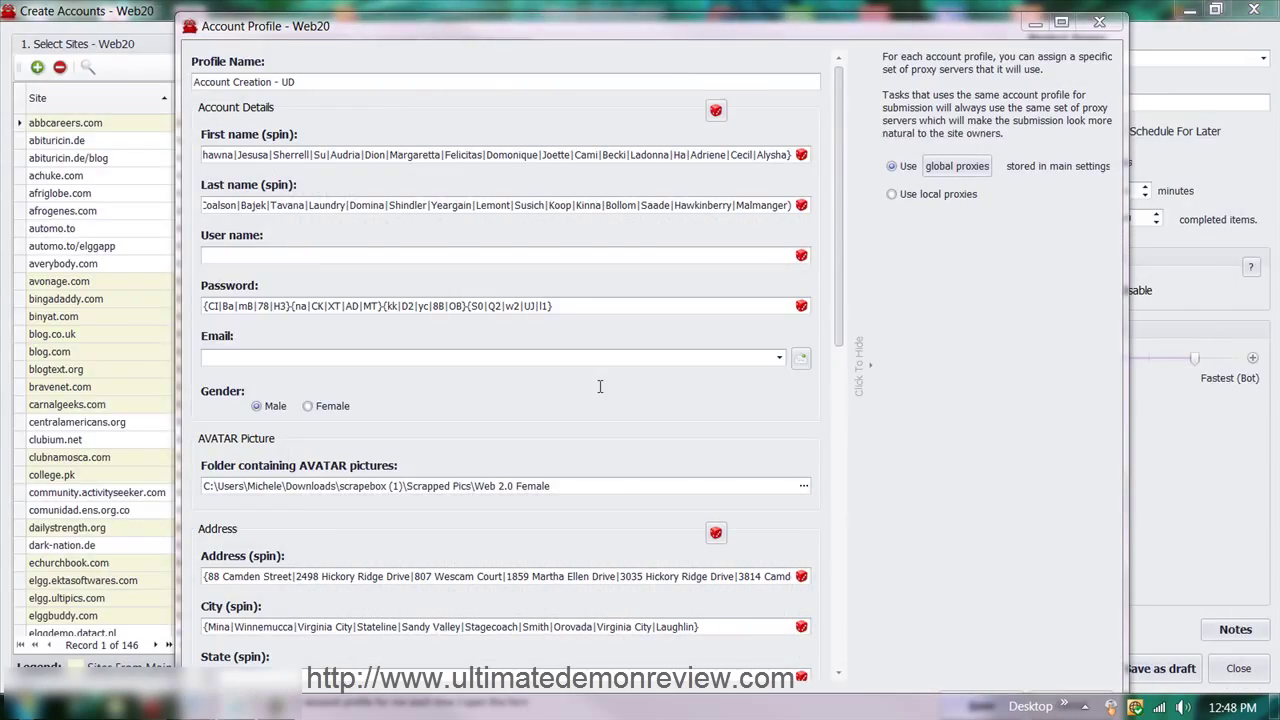
{"action": "key", "text": "alt+Tab"}
{"action": "key", "text": "alt+Tab"}
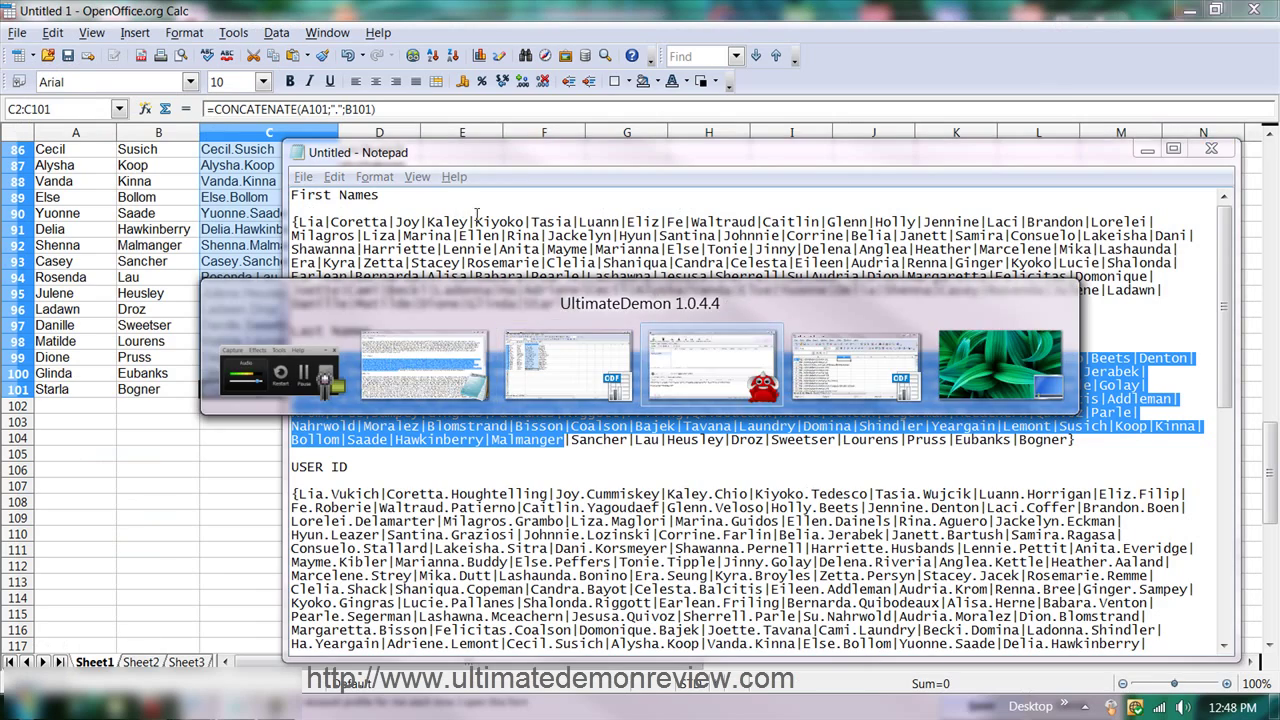
{"action": "key", "text": "alt+Tab"}
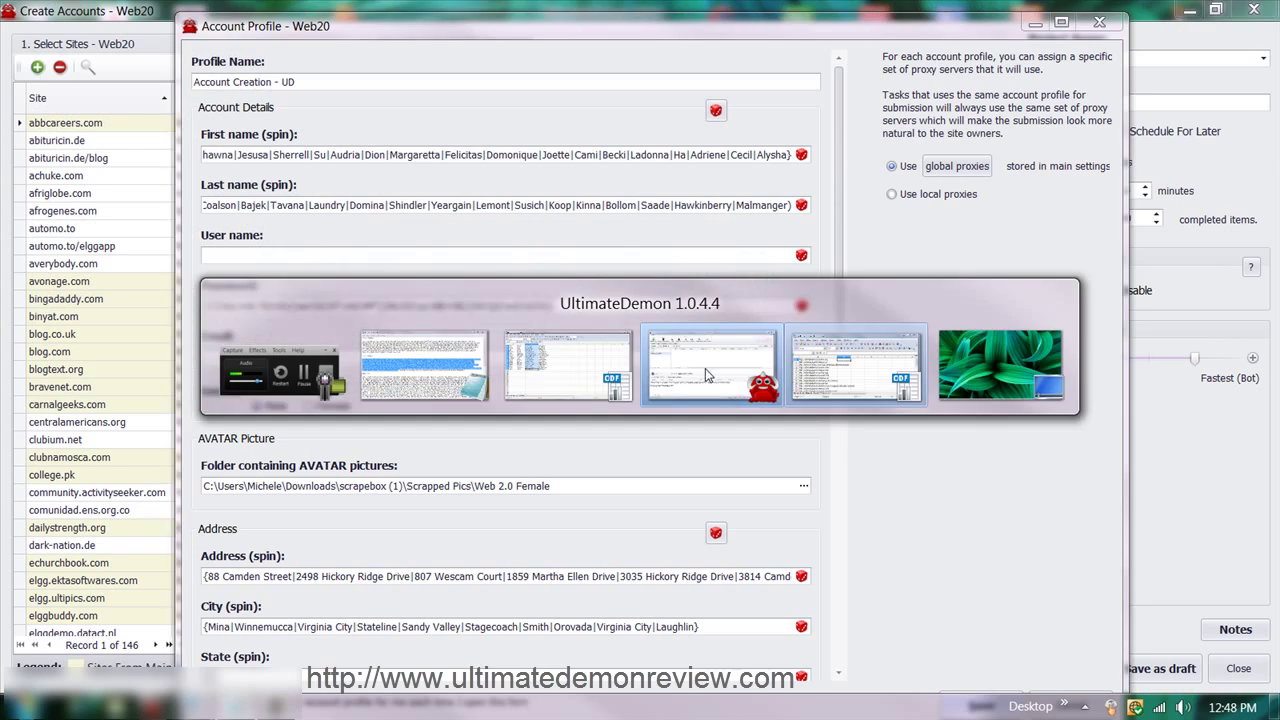
{"action": "left_click", "coordinate": [705, 368]}
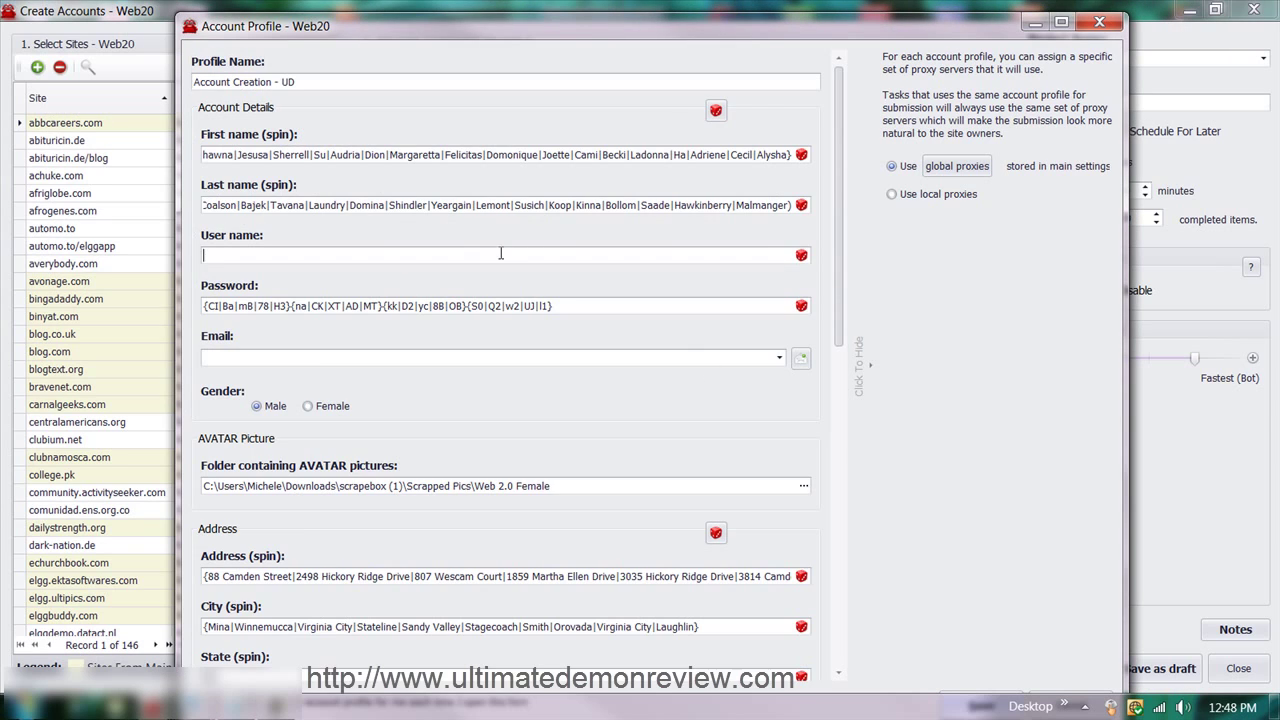
Look through the profile's Miscellaneous, Company and Web 2.0 Properties sections and view the Web Site URL field's line-to-spin converter
{"action": "scroll", "coordinate": [385, 393], "scroll_direction": "down", "scroll_amount": 5}
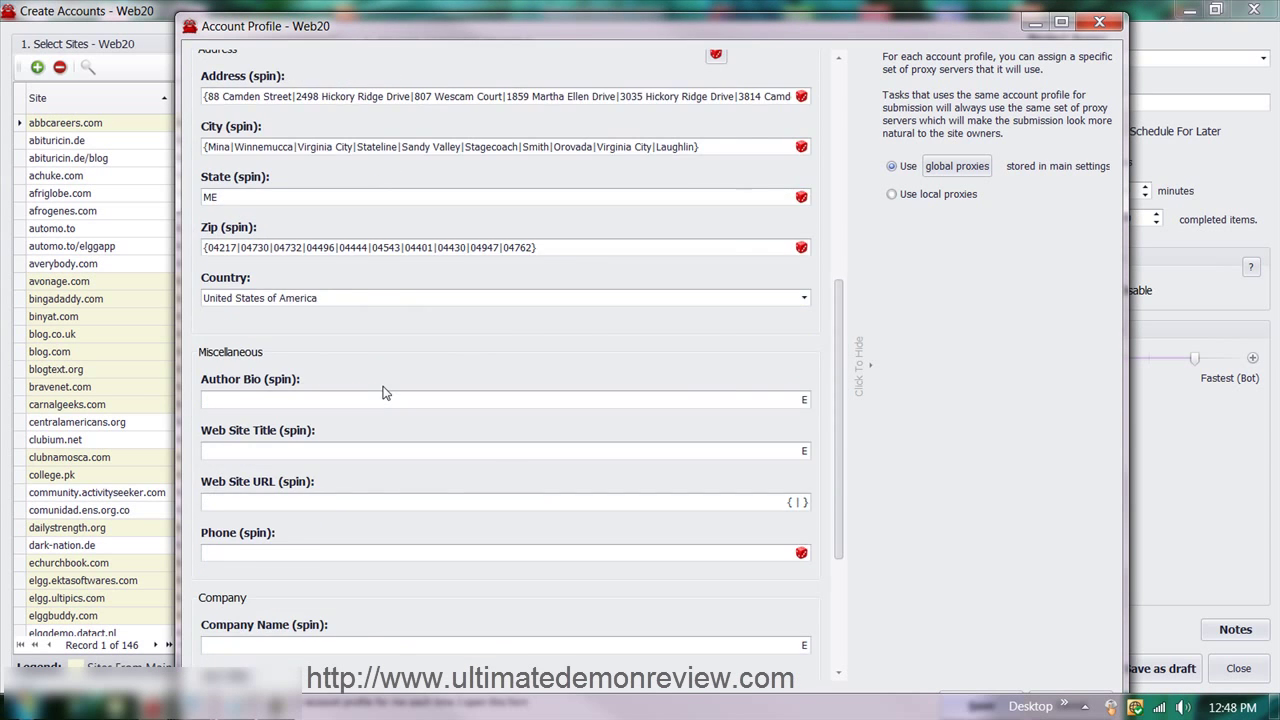
{"action": "scroll", "coordinate": [385, 393], "scroll_direction": "down", "scroll_amount": 5}
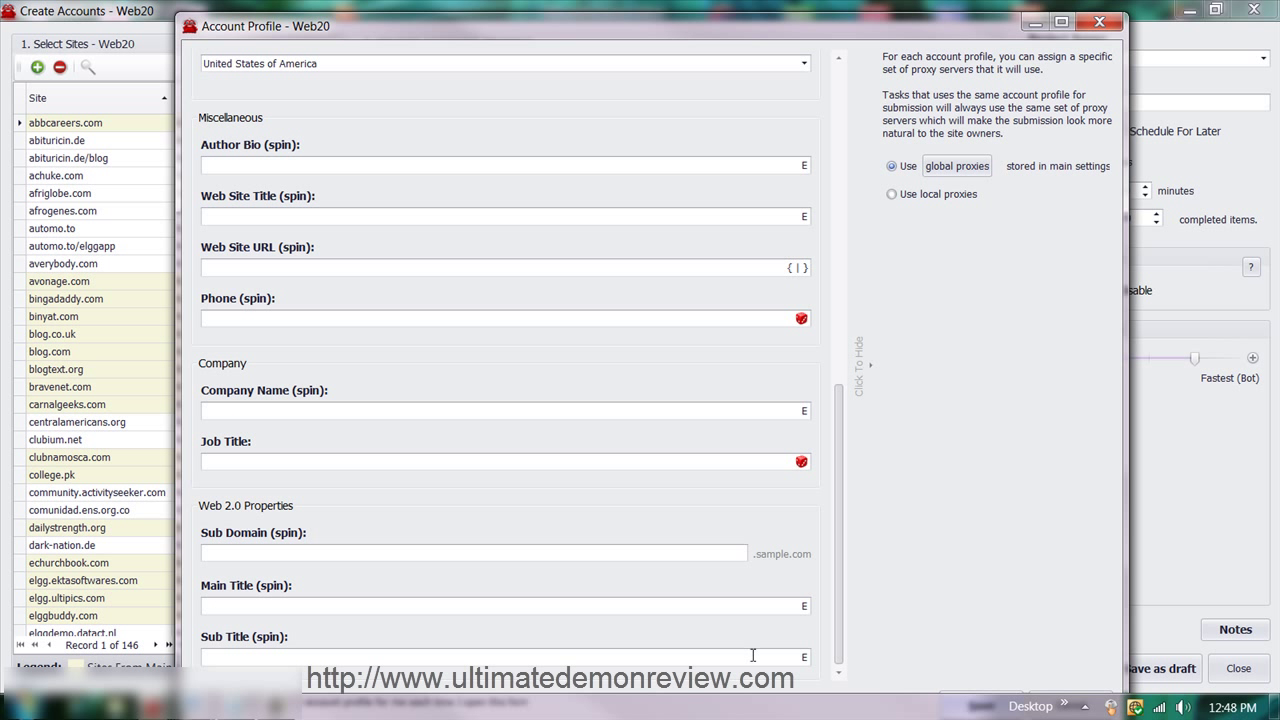
{"action": "scroll", "coordinate": [682, 588], "scroll_direction": "up", "scroll_amount": 2}
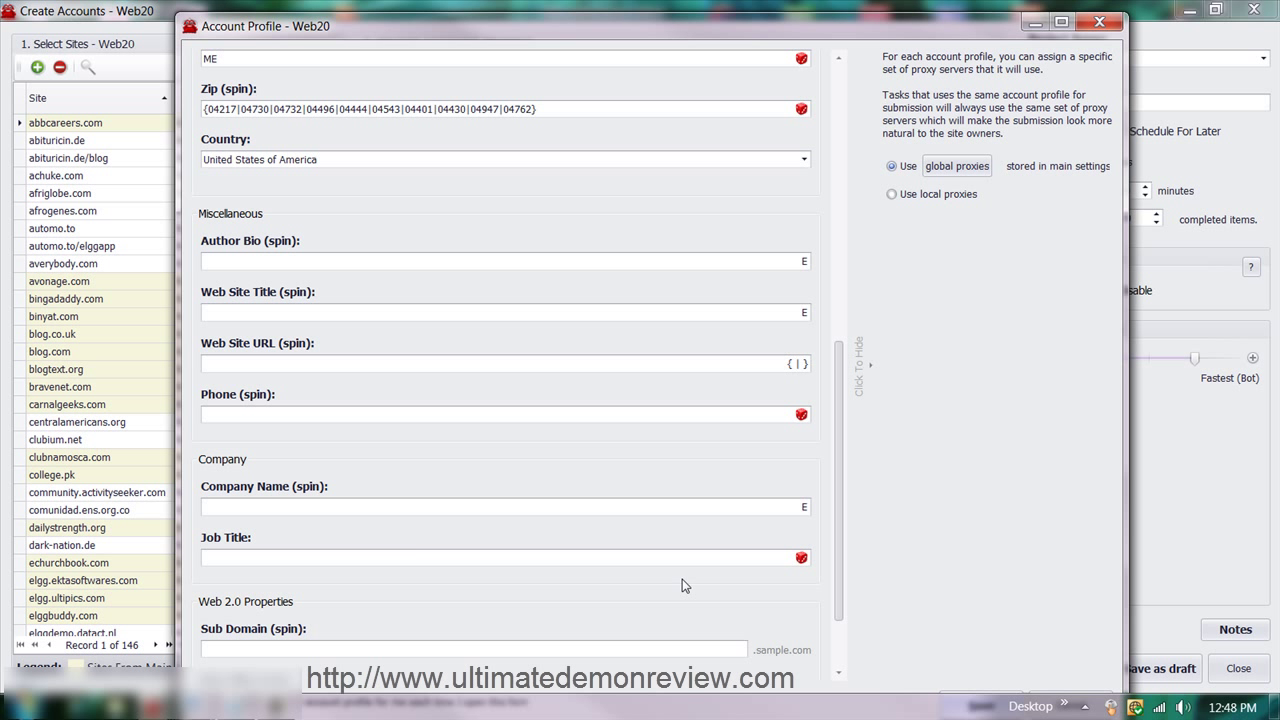
{"action": "scroll", "coordinate": [682, 589], "scroll_direction": "up", "scroll_amount": 2}
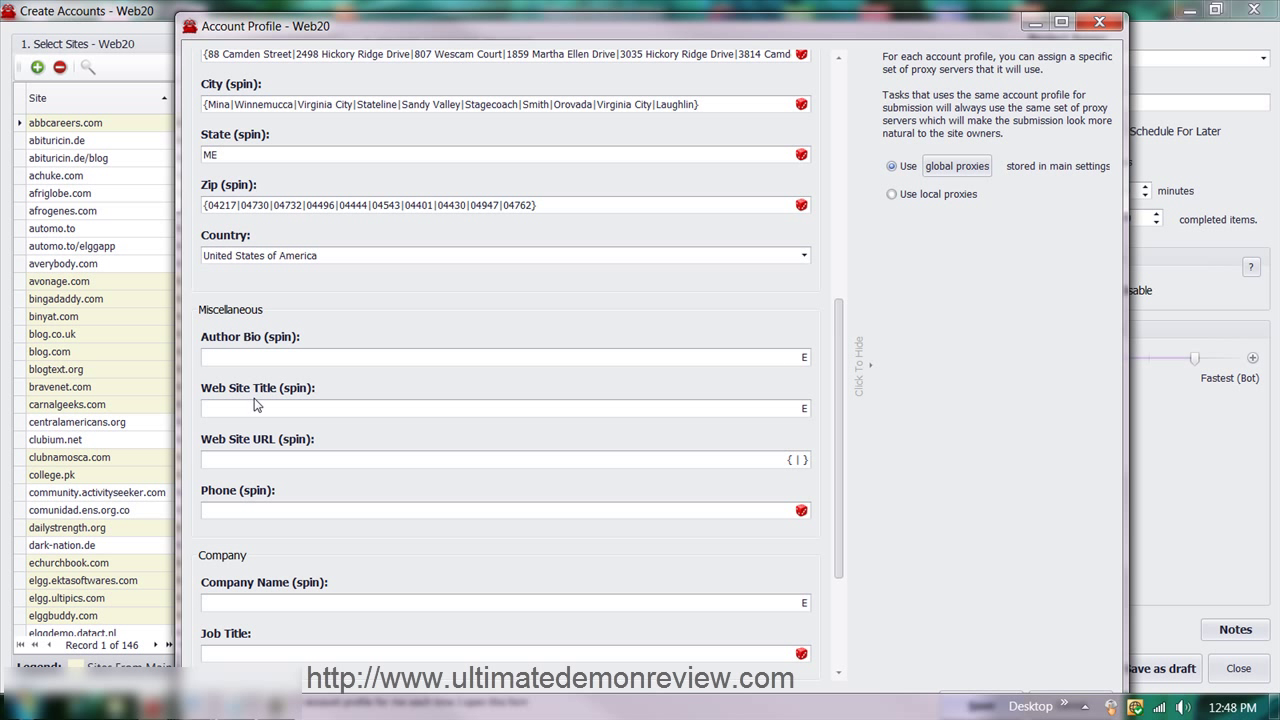
{"action": "left_click", "coordinate": [800, 461]}
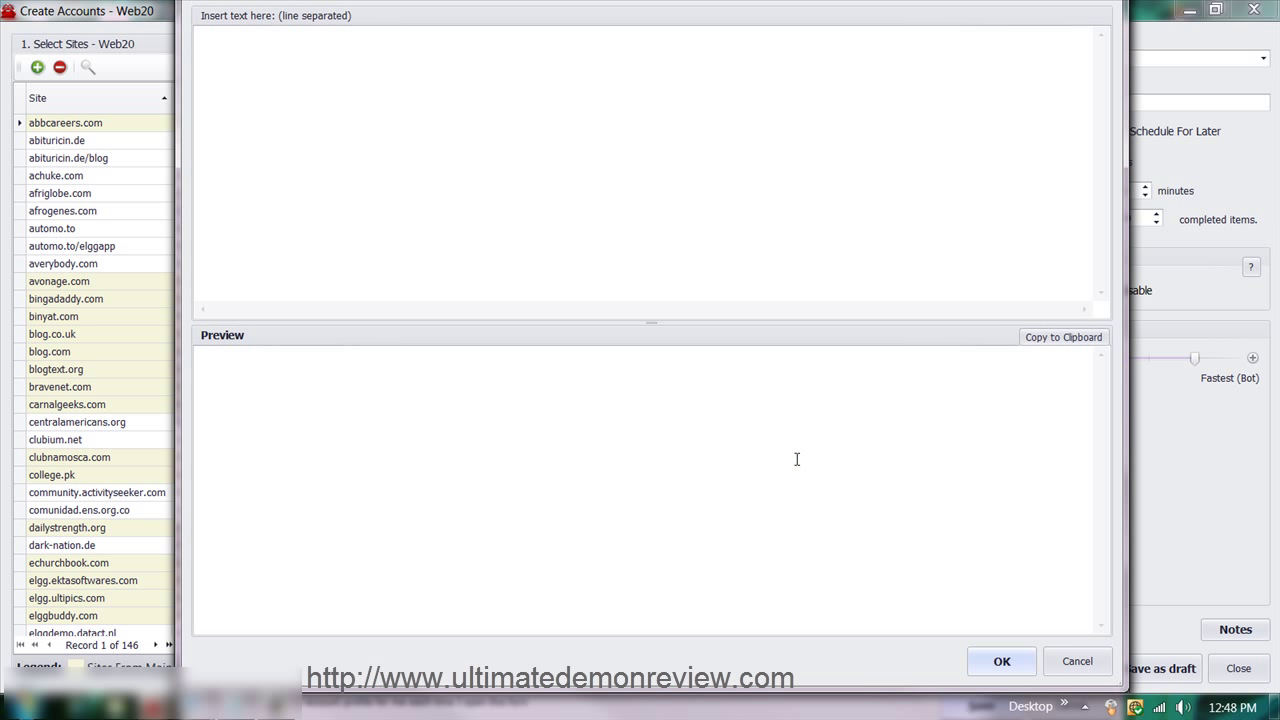
{"action": "left_click", "coordinate": [1077, 661]}
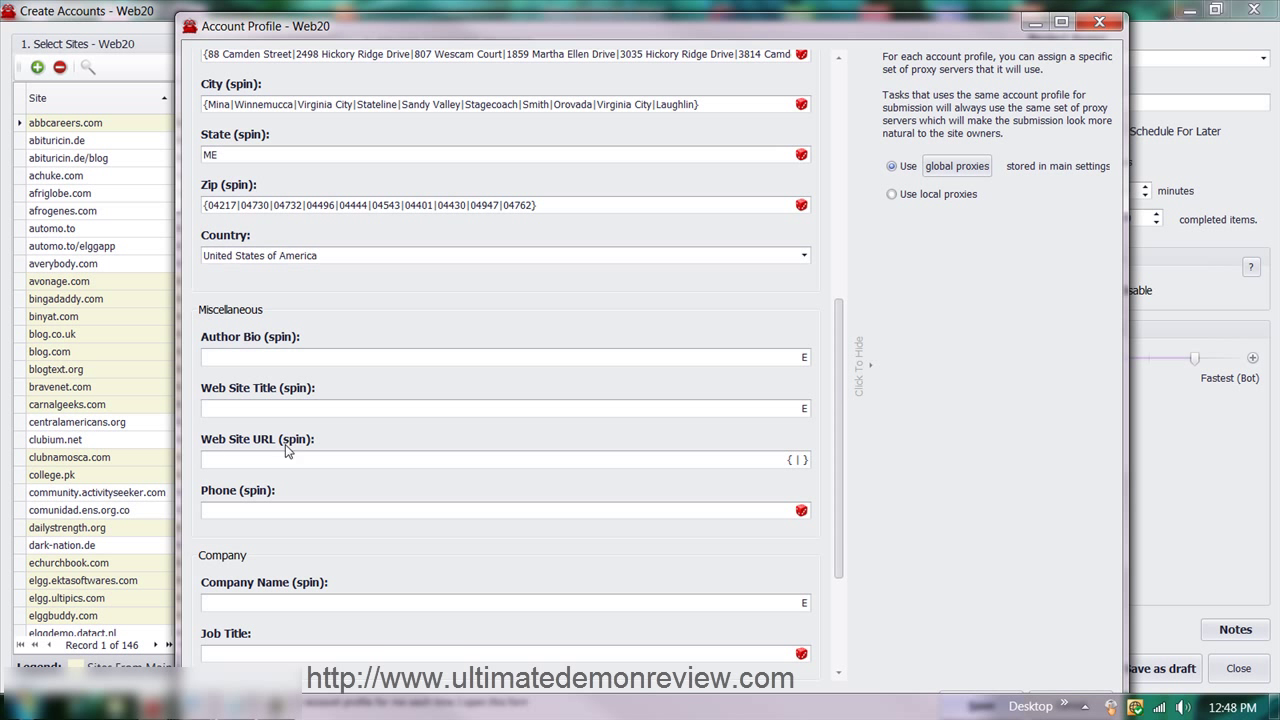
Convert the copied user IDs to spin format with the Web Site URL field's converter, copy the full preview list, and cancel the converter
{"action": "left_click", "coordinate": [797, 461]}
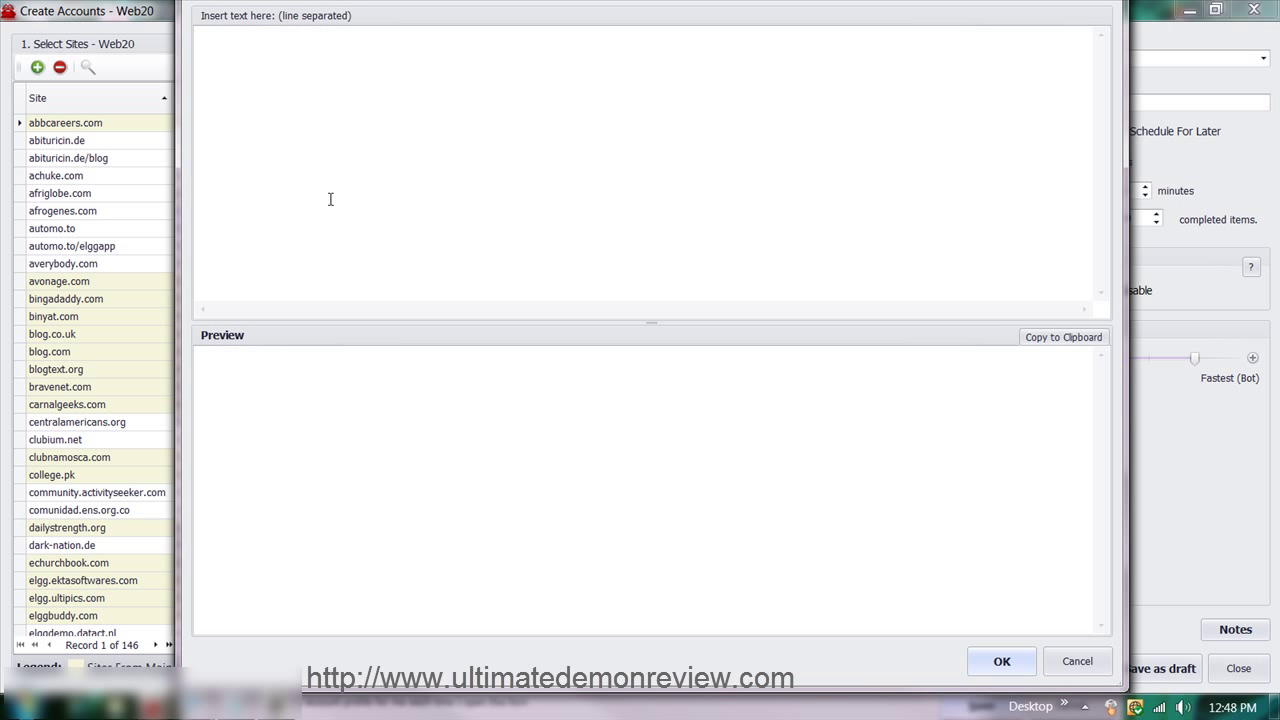
{"action": "key", "text": "ctrl+v"}
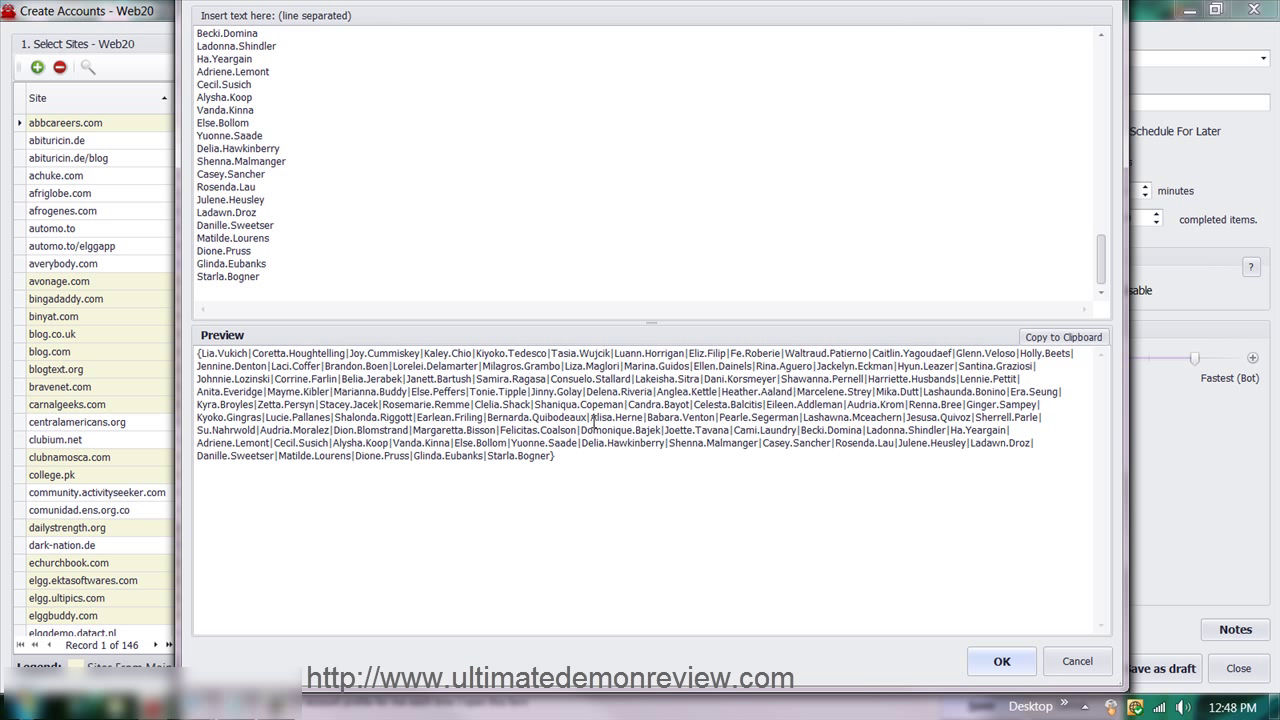
{"action": "left_click_drag", "start_coordinate": [587, 416], "coordinate": [32, 244]}
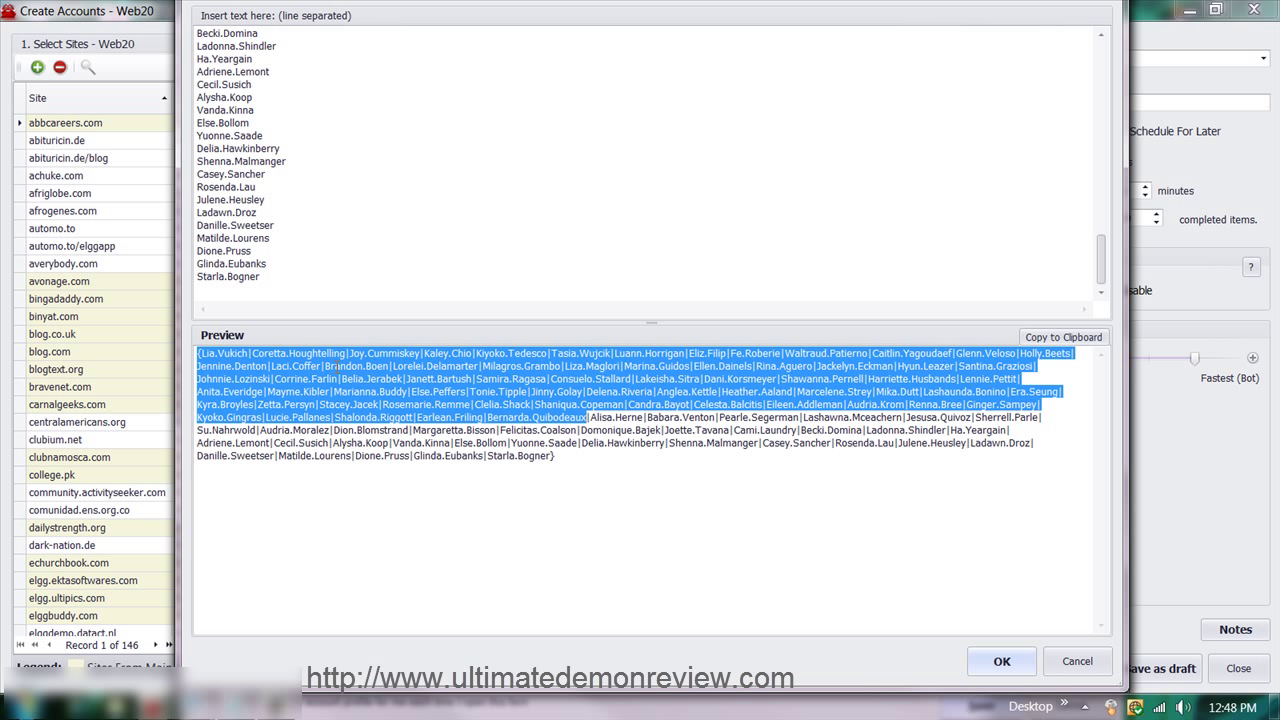
{"action": "right_click", "coordinate": [338, 367]}
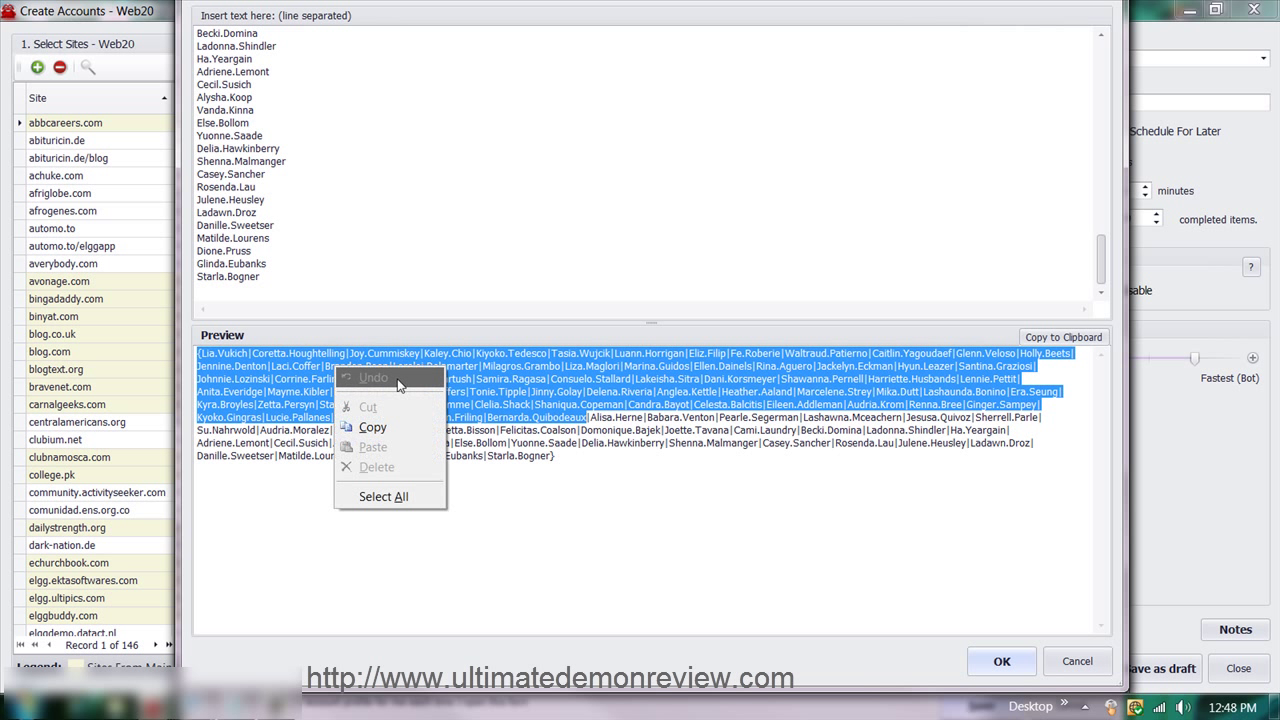
{"action": "left_click", "coordinate": [414, 426]}
{"action": "left_click", "coordinate": [556, 456], "text": "shift"}
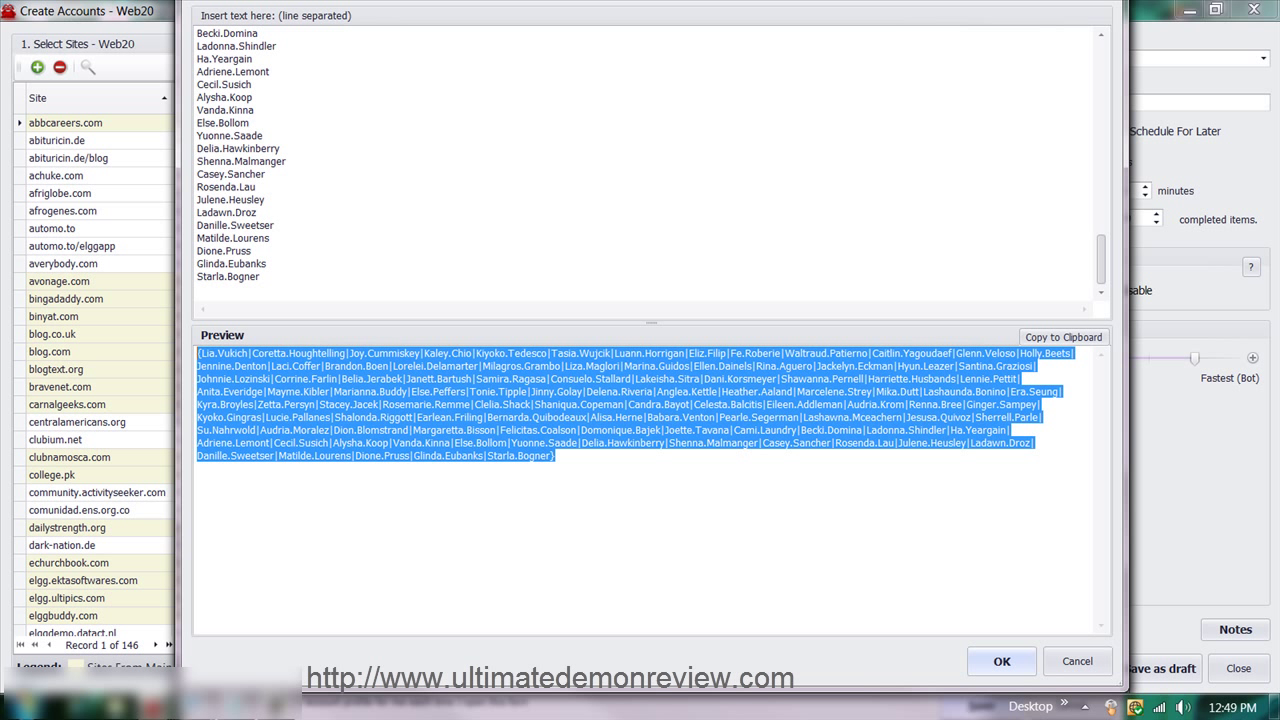
{"action": "left_click", "coordinate": [740, 457]}
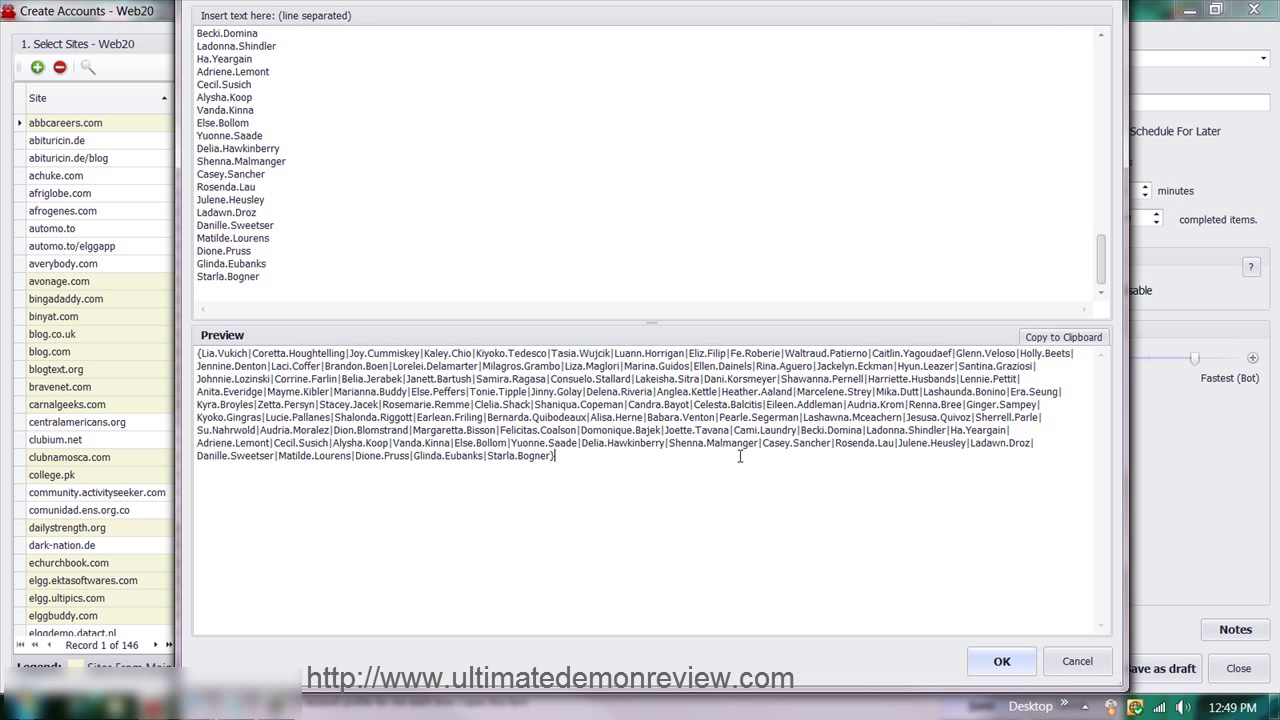
{"action": "left_click", "coordinate": [1077, 661]}
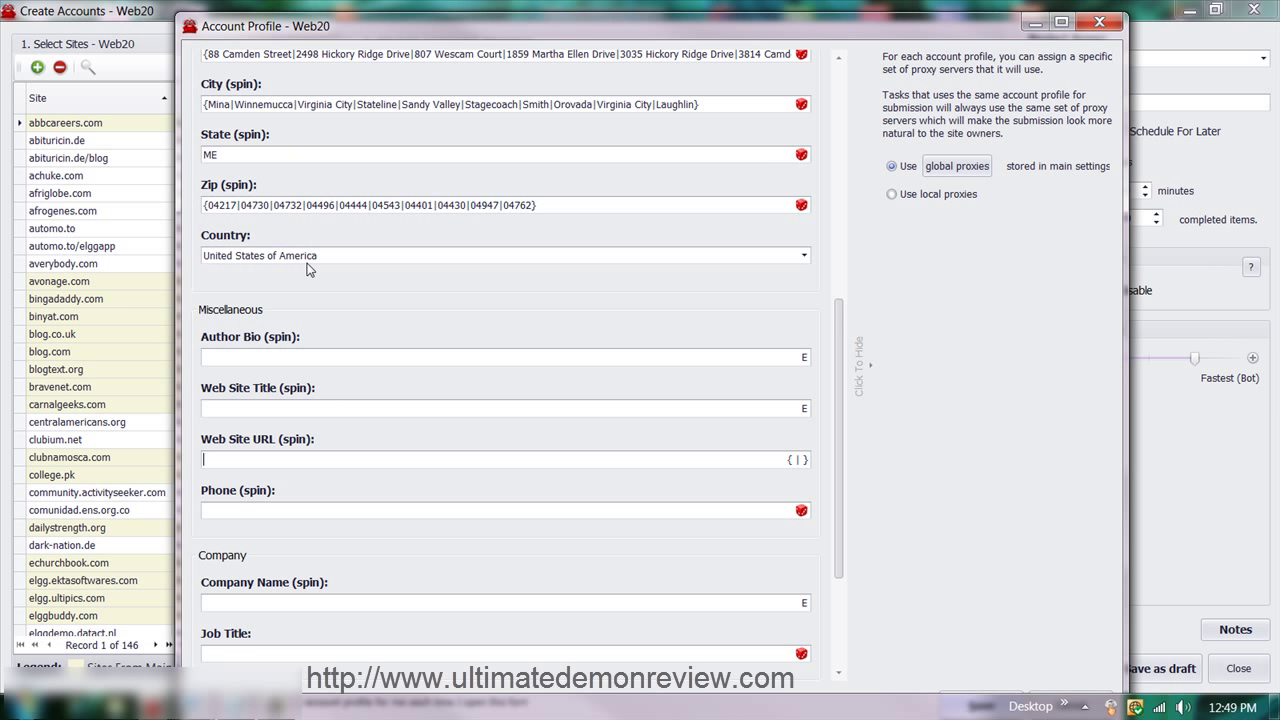
Paste the copied user-ID spin list into the User name field, end it with a closing brace, and check the starts of the name lists
{"action": "scroll", "coordinate": [312, 268], "scroll_direction": "up", "scroll_amount": 5}
{"action": "left_click", "coordinate": [259, 254]}
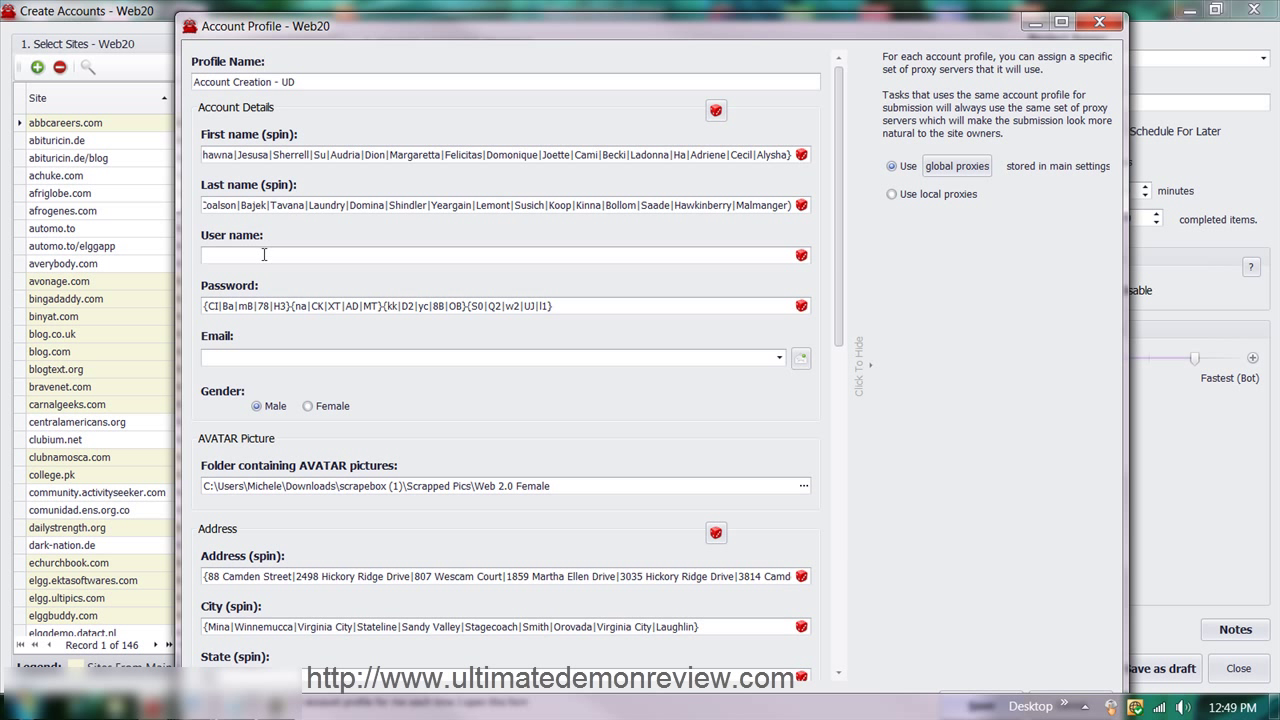
{"action": "key", "text": "ctrl+v"}
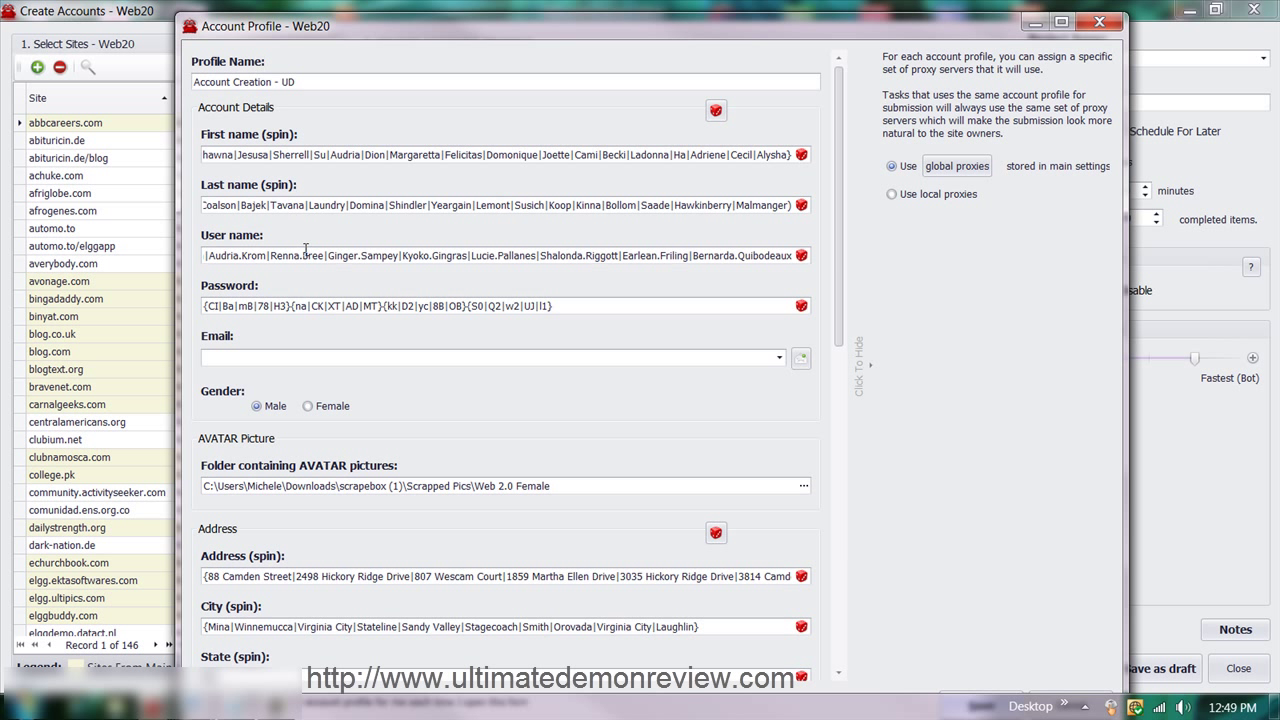
{"action": "type", "text": "}"}
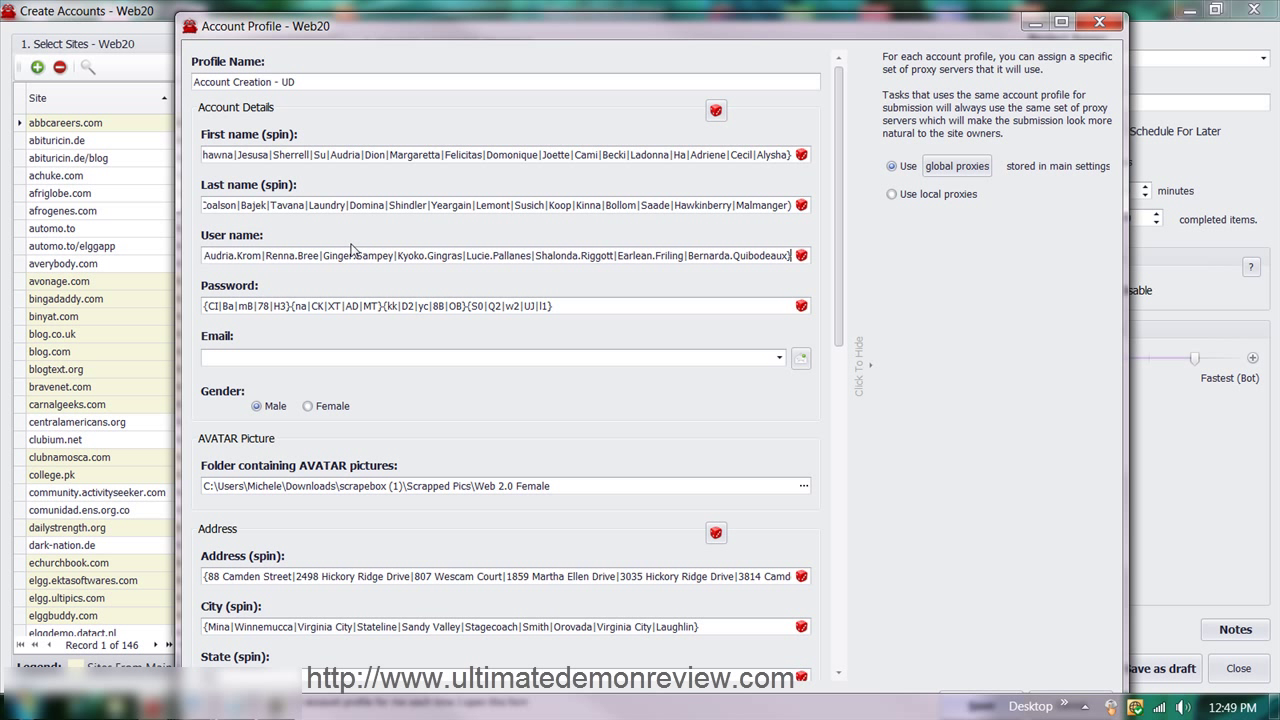
{"action": "left_click_drag", "start_coordinate": [372, 255], "coordinate": [34, 240]}
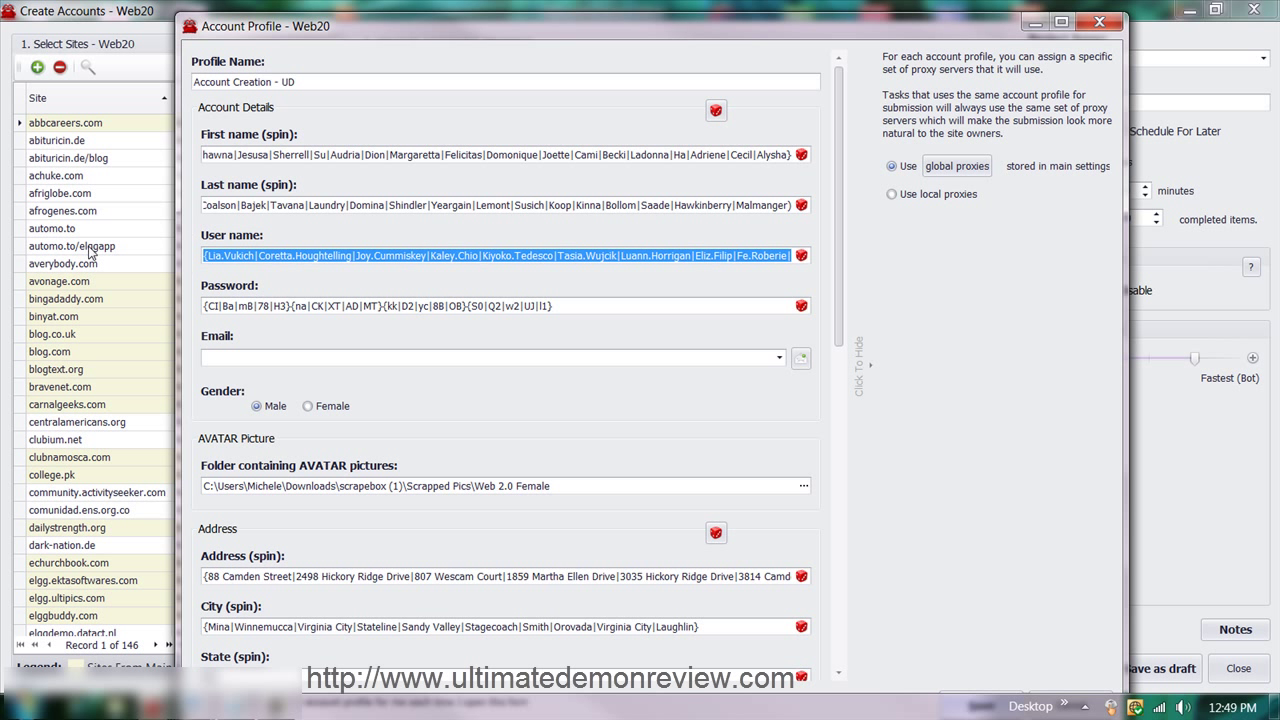
{"action": "left_click", "coordinate": [220, 256]}
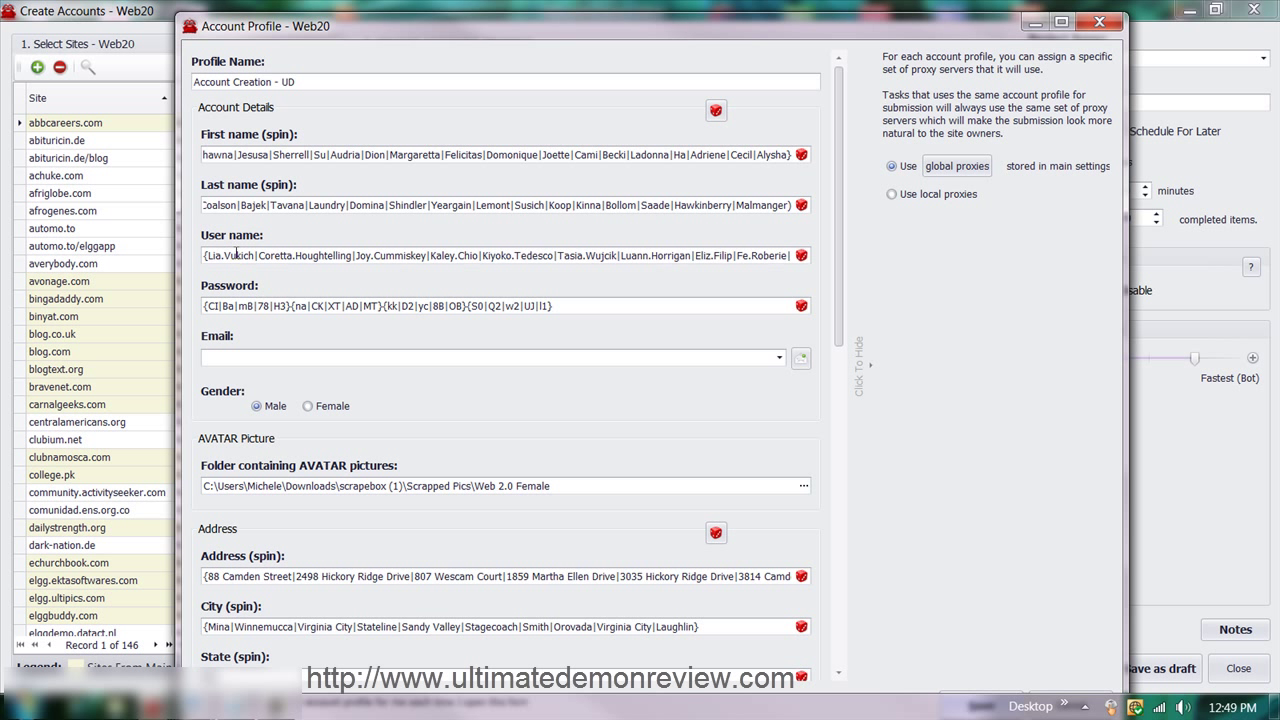
{"action": "left_click_drag", "start_coordinate": [276, 154], "coordinate": [58, 117]}
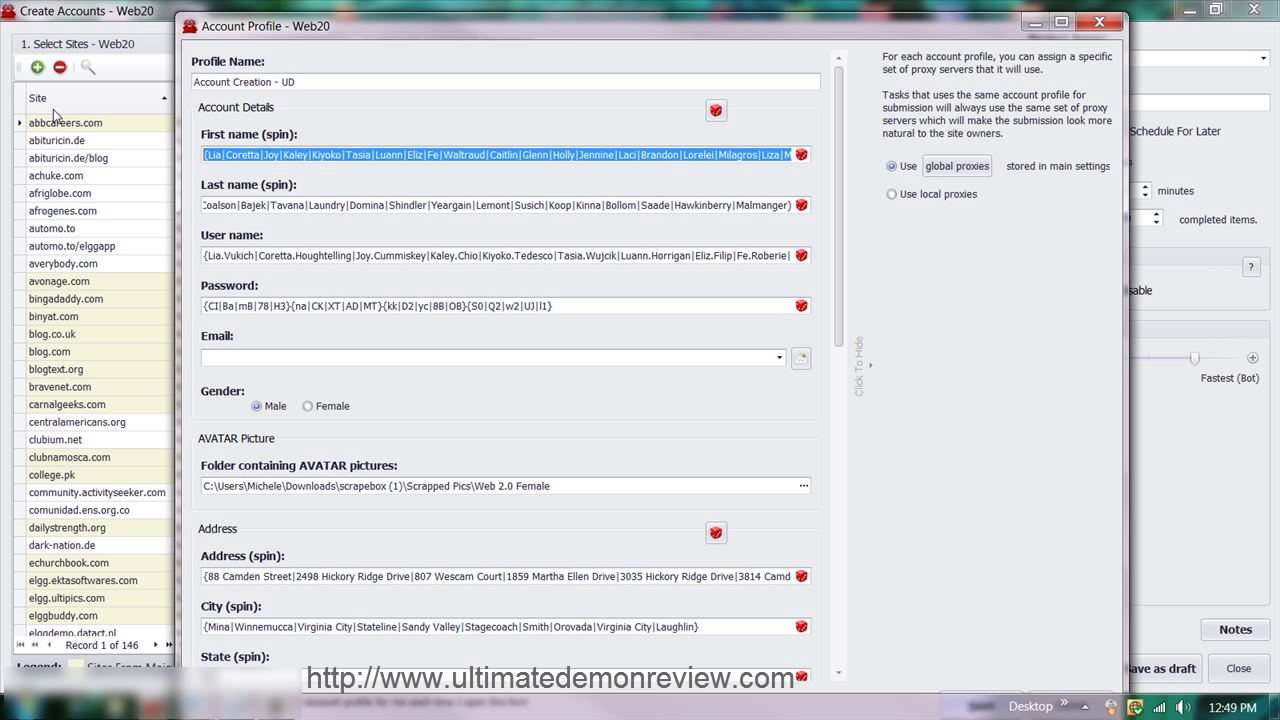
{"action": "left_click_drag", "start_coordinate": [250, 207], "coordinate": [195, 205]}
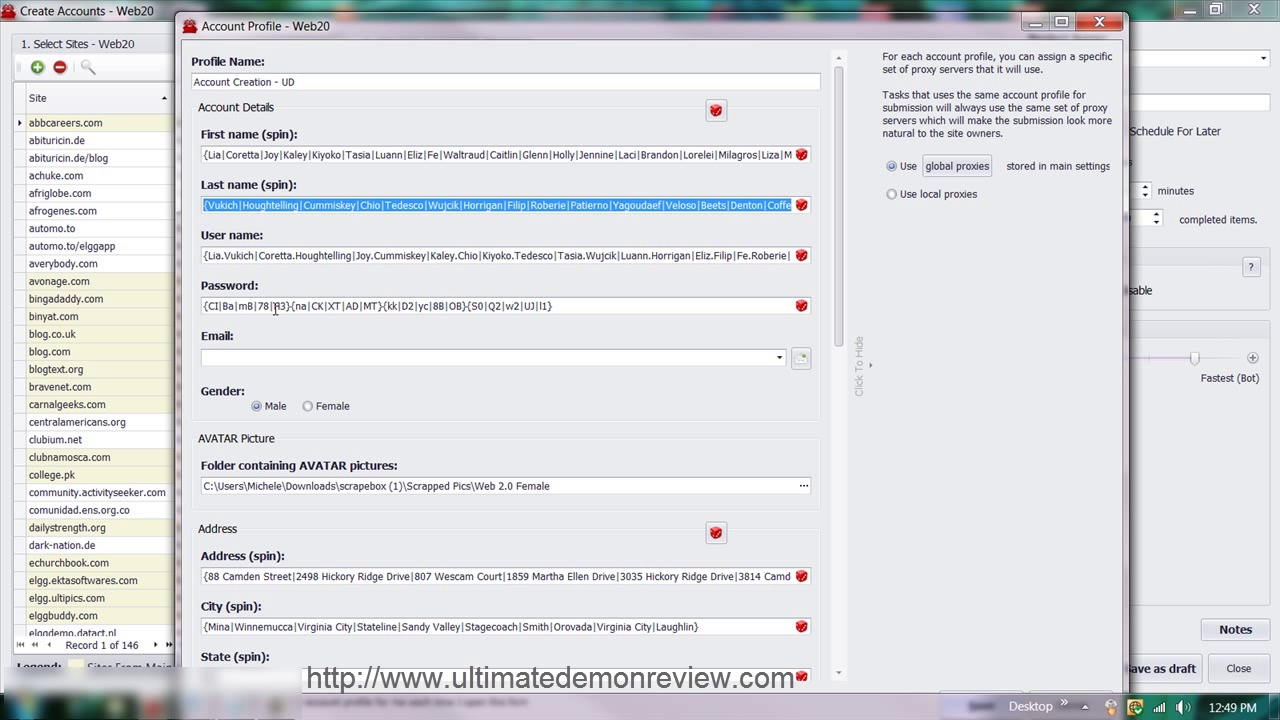
Choose the saved email account for the profile, maximize the profile window, and set the gender to Female
{"action": "left_click", "coordinate": [779, 358]}
{"action": "left_click", "coordinate": [733, 396]}
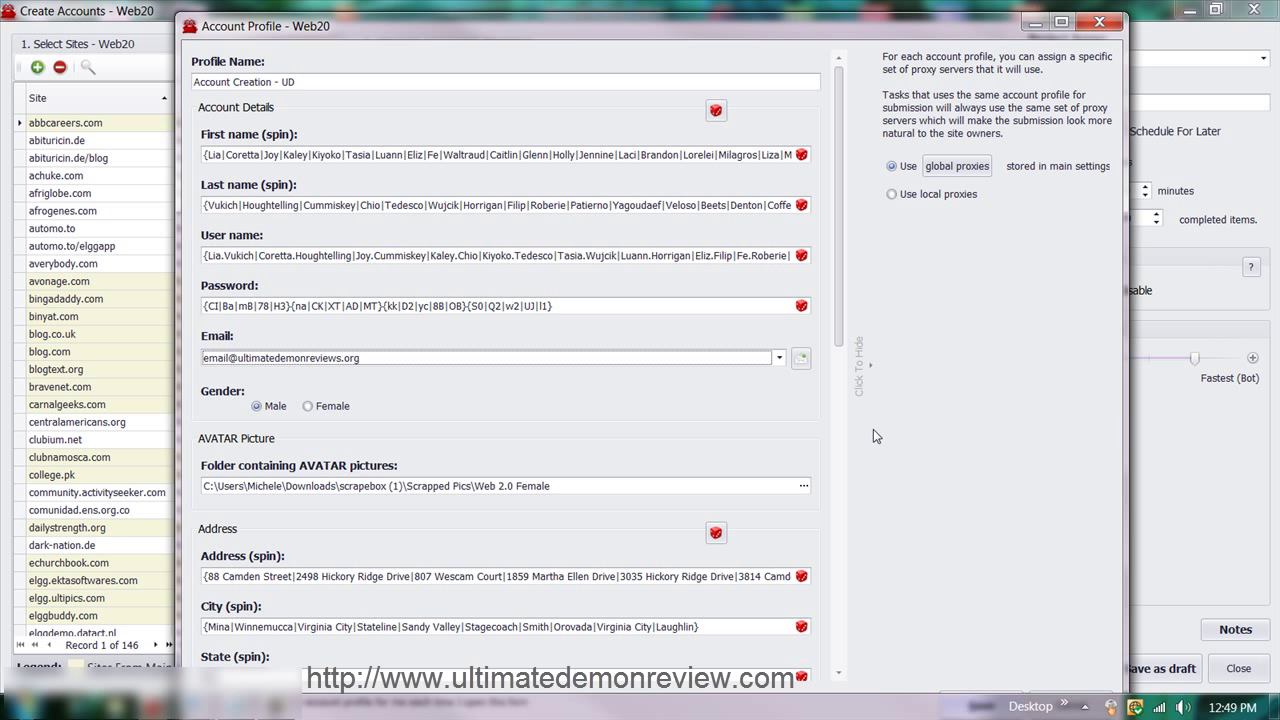
{"action": "double_click", "coordinate": [737, 33]}
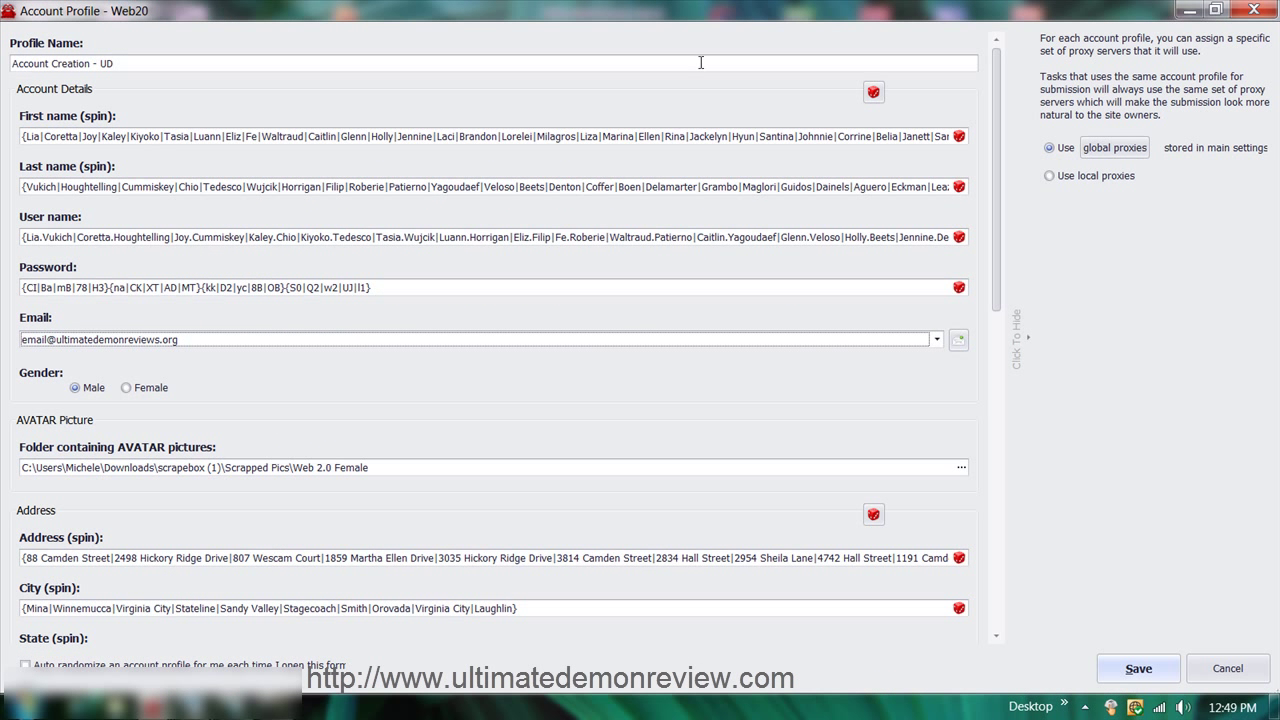
{"action": "left_click", "coordinate": [73, 387]}
{"action": "left_click", "coordinate": [129, 388]}
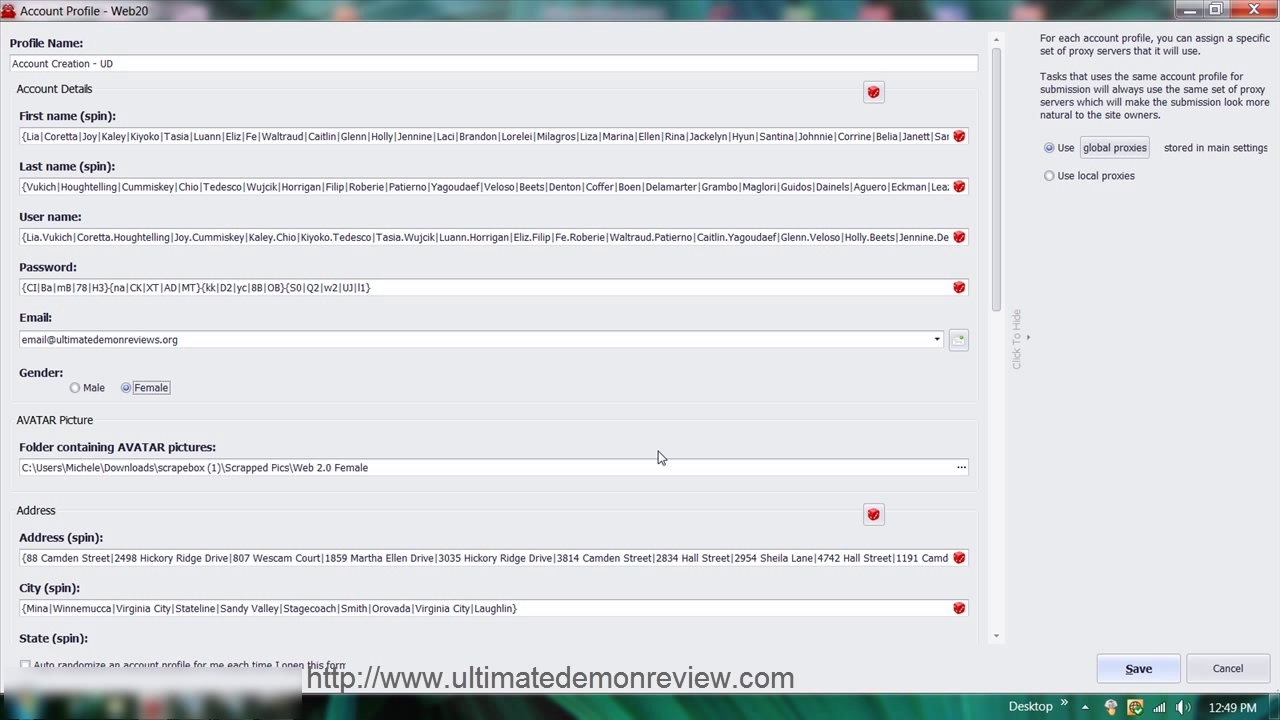
Hide the proxy settings pane and copy the WebSites URL spin list from the Notepad notes into the Web Site URL field
{"action": "left_click", "coordinate": [1015, 468]}
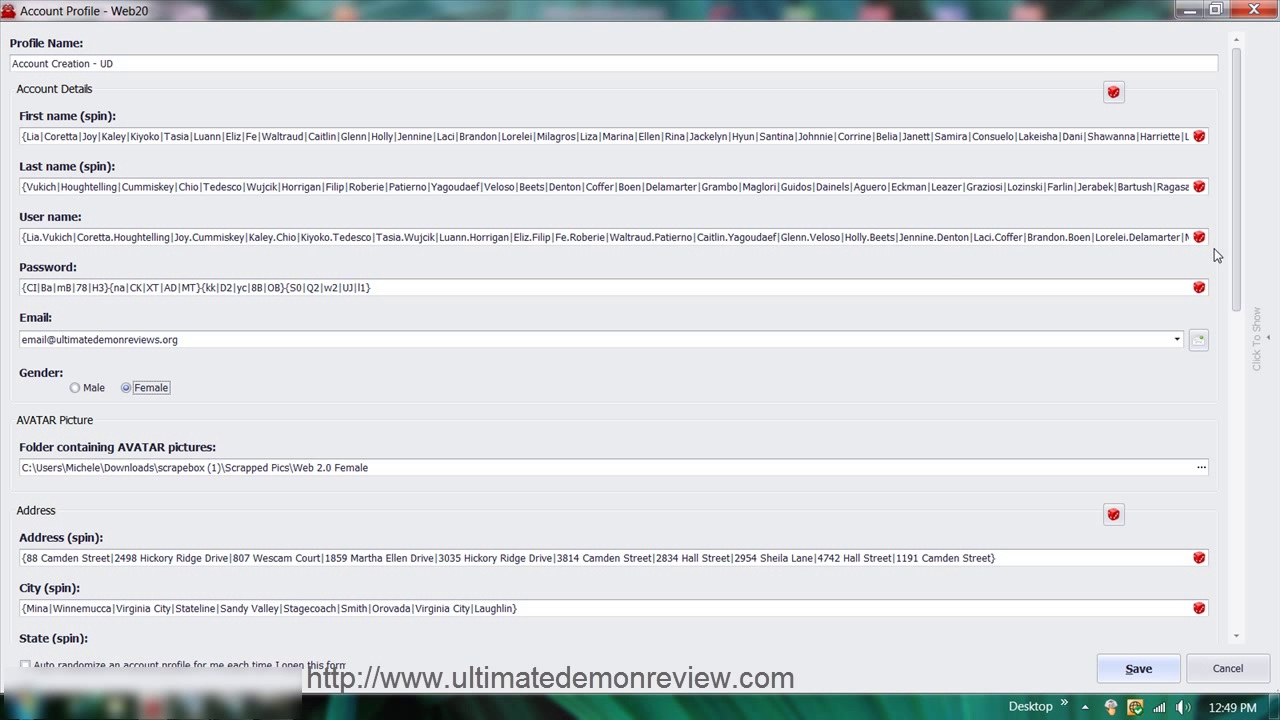
{"action": "left_click_drag", "start_coordinate": [1236, 262], "coordinate": [1209, 549]}
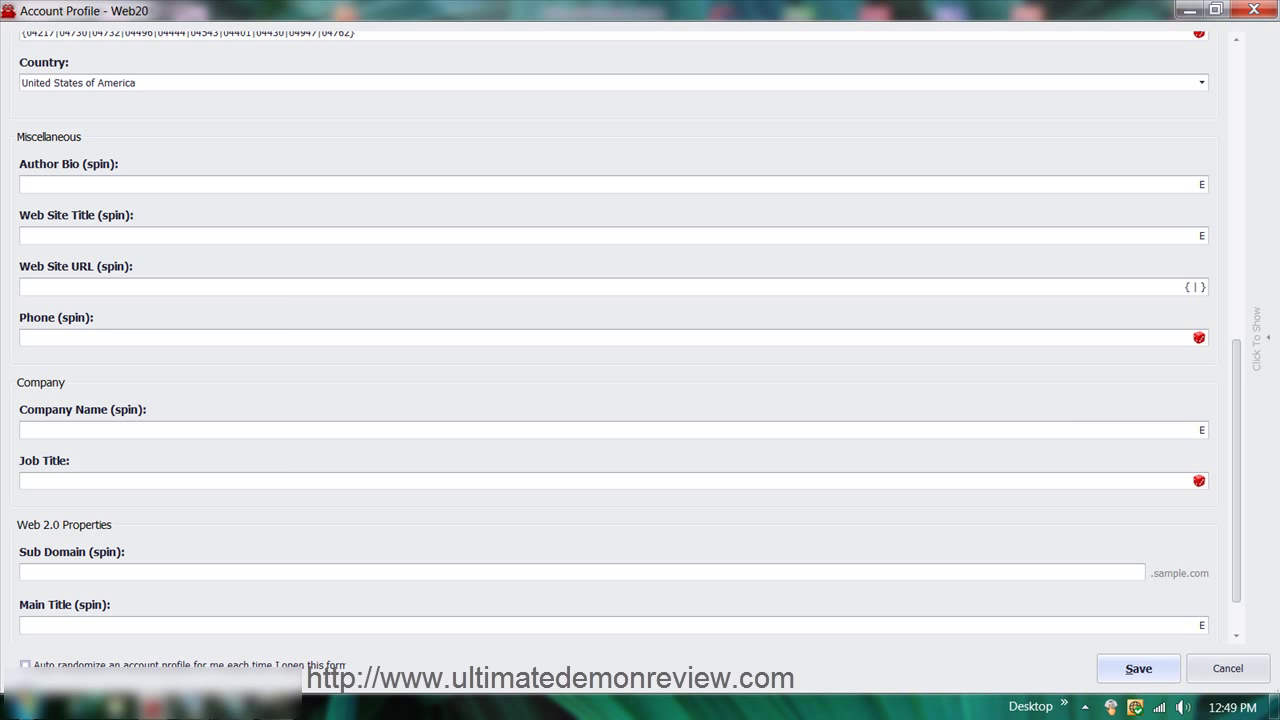
{"action": "left_click", "coordinate": [240, 707]}
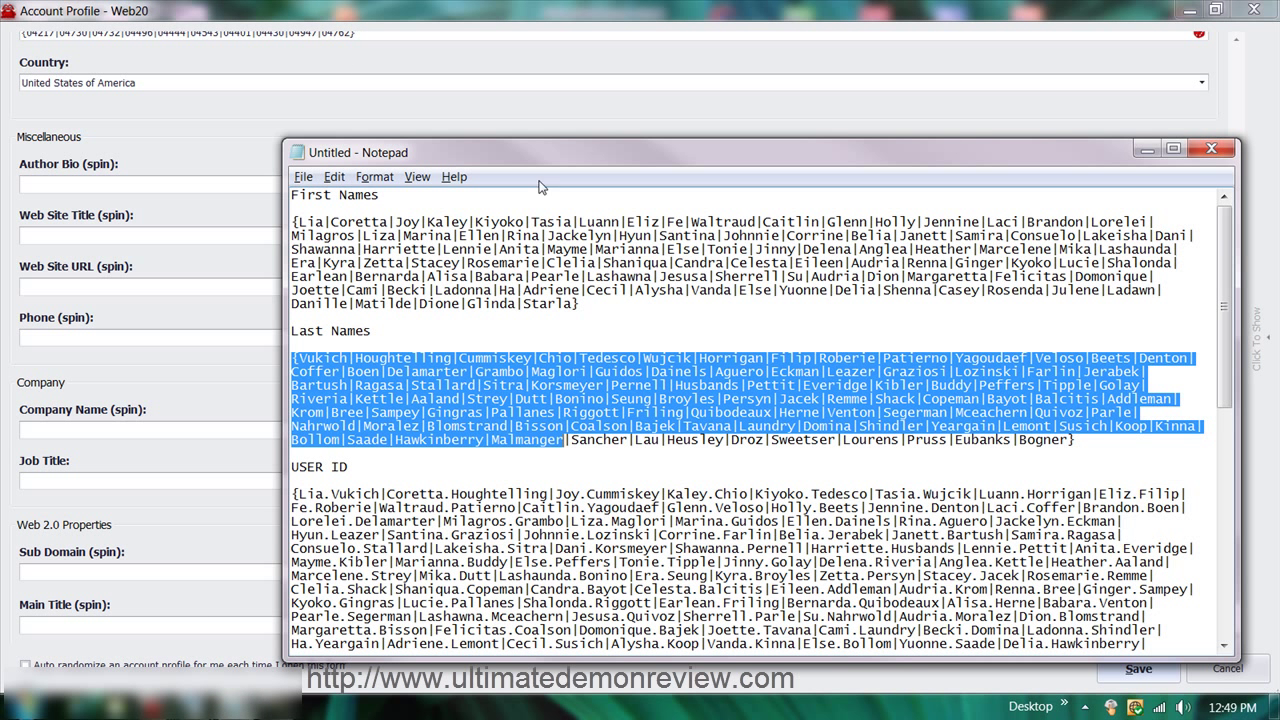
{"action": "left_click", "coordinate": [240, 707]}
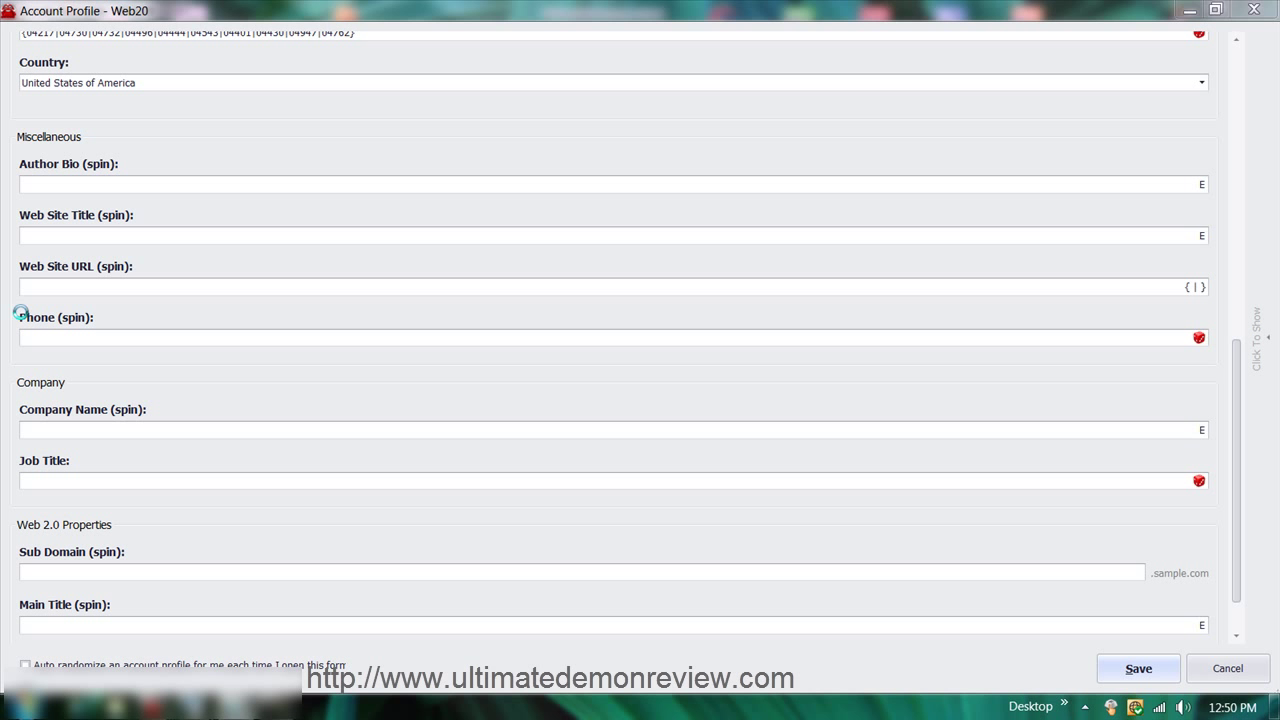
{"action": "left_click", "coordinate": [85, 281]}
{"action": "key", "text": "ctrl+v"}
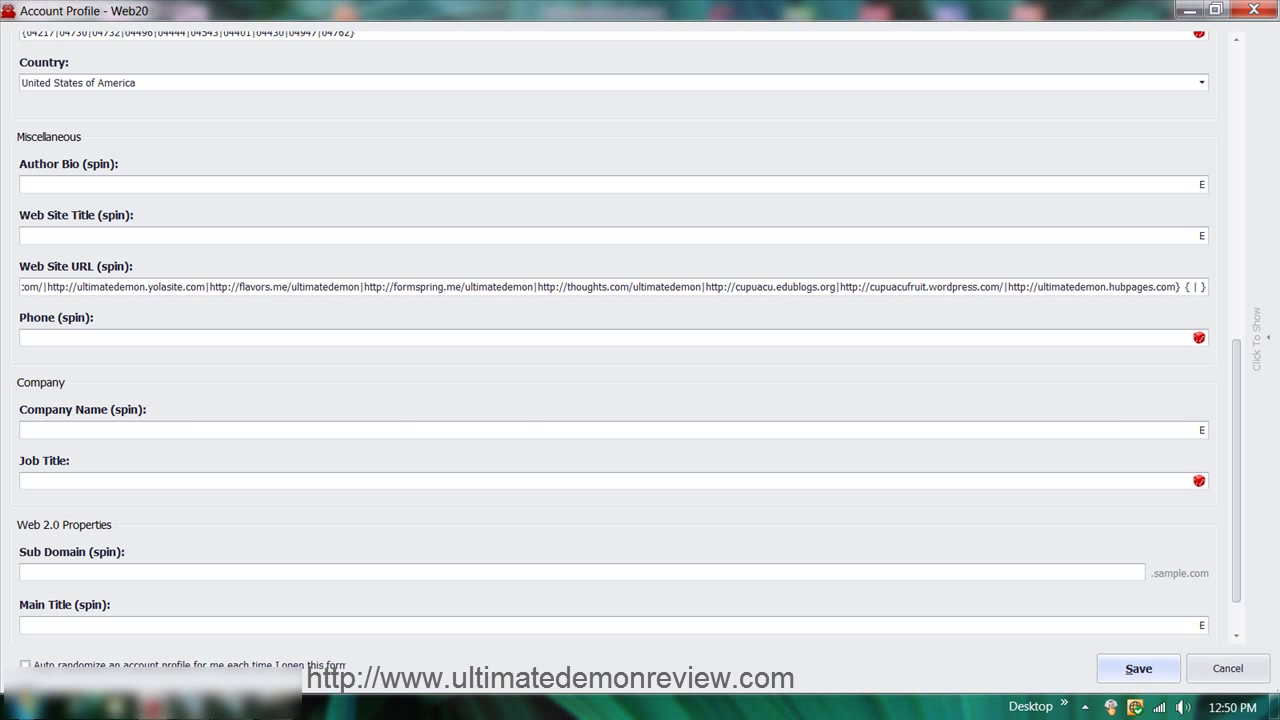
Copy the Sub Domain spin list from the Notepad notes into the profile's Sub Domain field under Web 2.0 Properties
{"action": "key", "text": "alt+Tab"}
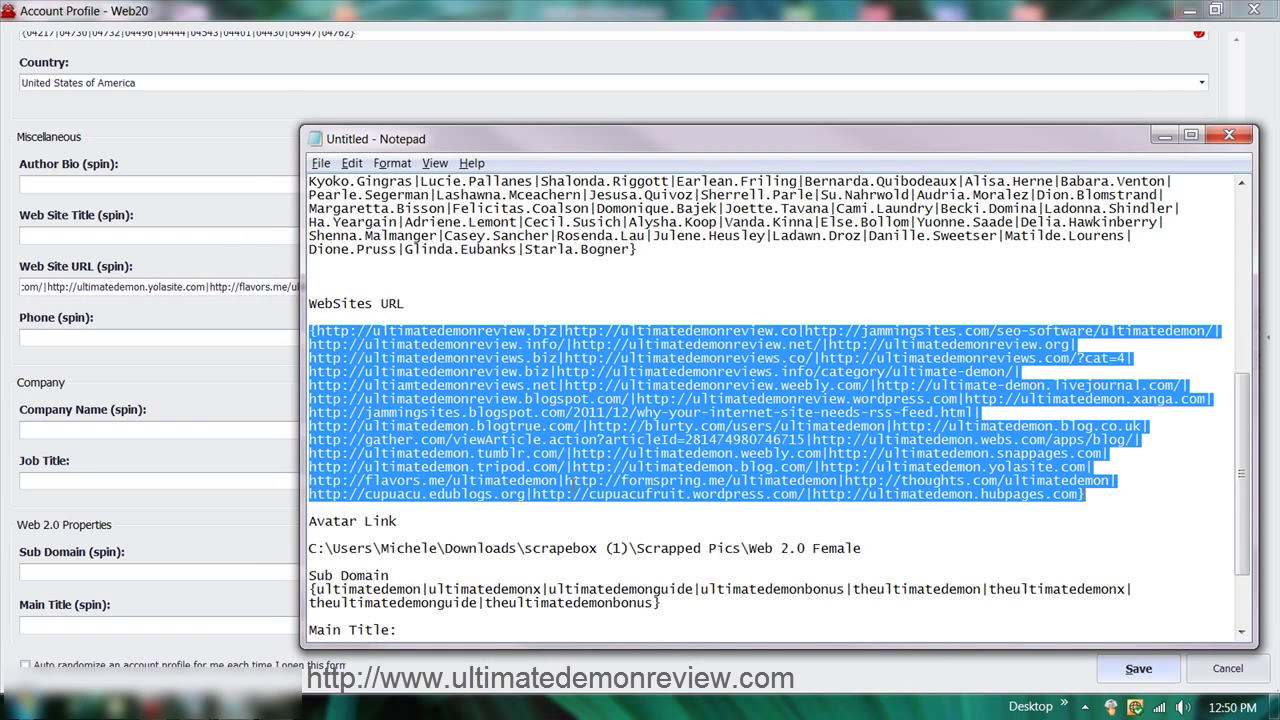
{"action": "left_click", "coordinate": [644, 424]}
{"action": "scroll", "coordinate": [650, 474], "scroll_direction": "down", "scroll_amount": 1}
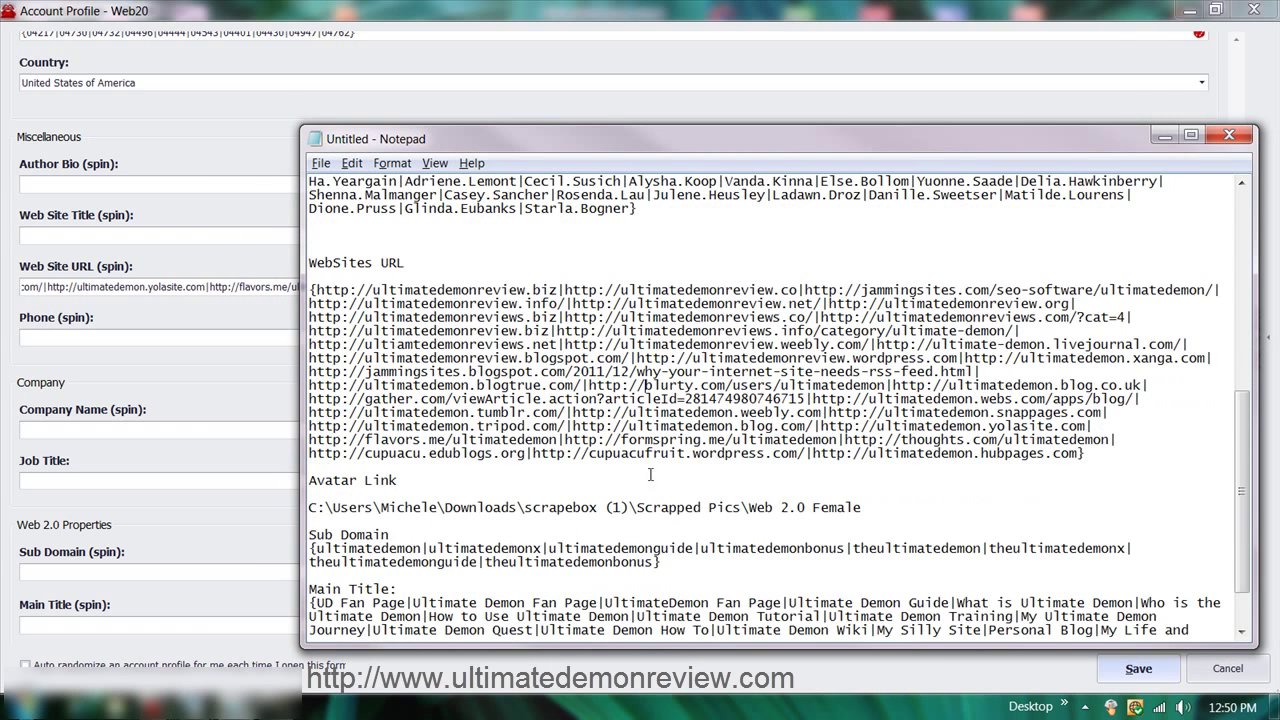
{"action": "left_click_drag", "start_coordinate": [662, 562], "coordinate": [345, 548]}
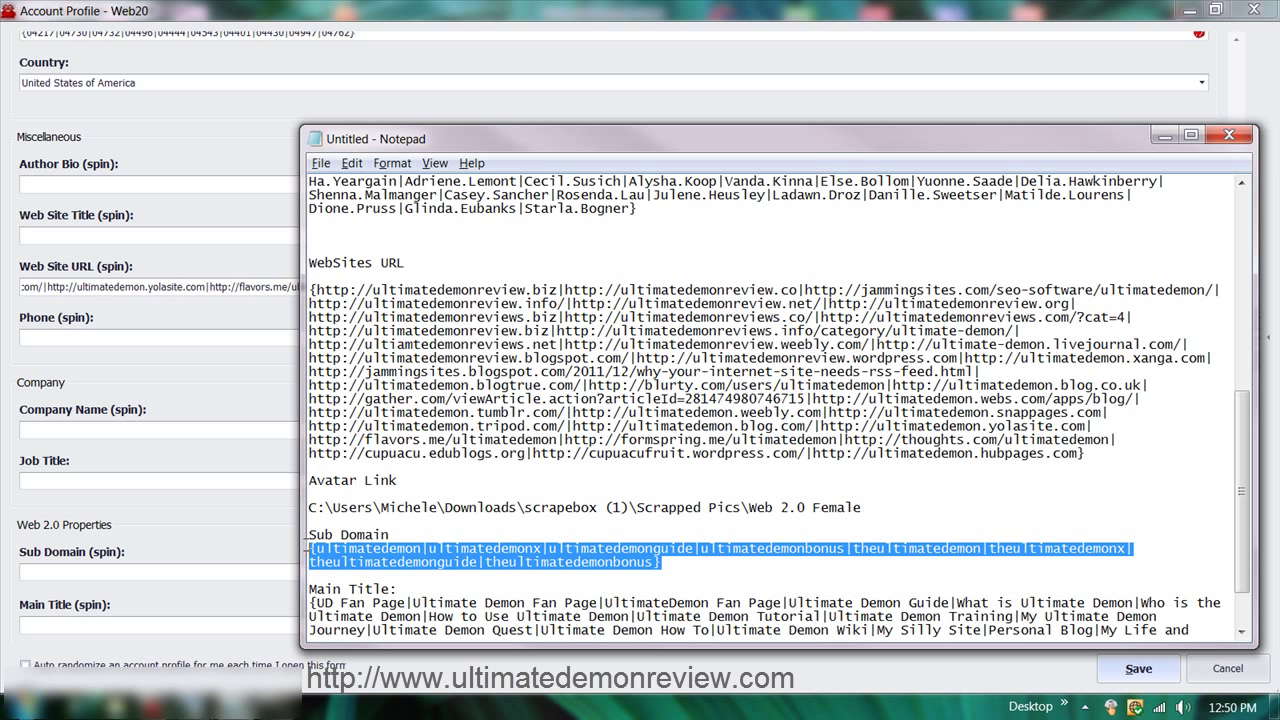
{"action": "left_click", "coordinate": [232, 508]}
{"action": "scroll", "coordinate": [250, 497], "scroll_direction": "down", "scroll_amount": 1}
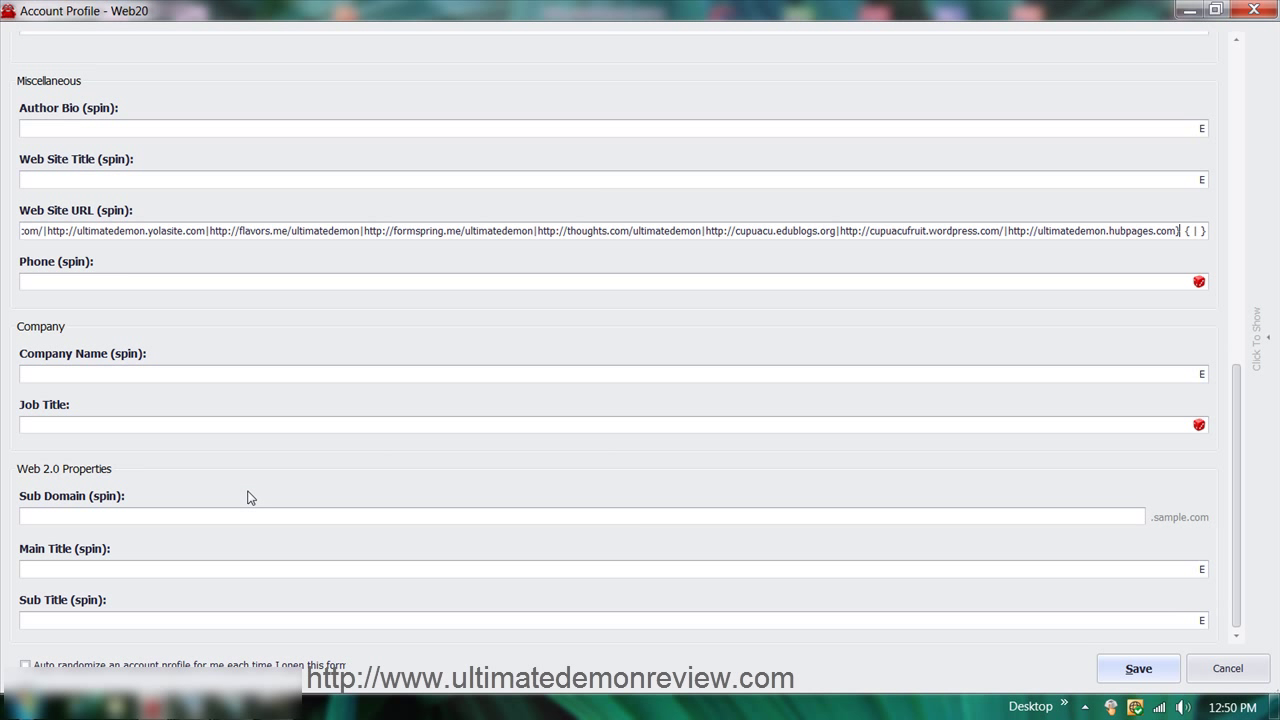
{"action": "left_click", "coordinate": [56, 513]}
{"action": "type", "text": "{ultimatedemon|ultimatedemonx|ultimatedemonguide|ultimatedemonbonus|theultimatedemon|theultimatedemonx|theultimatedemonguide|theultimatedemonbonus}"}
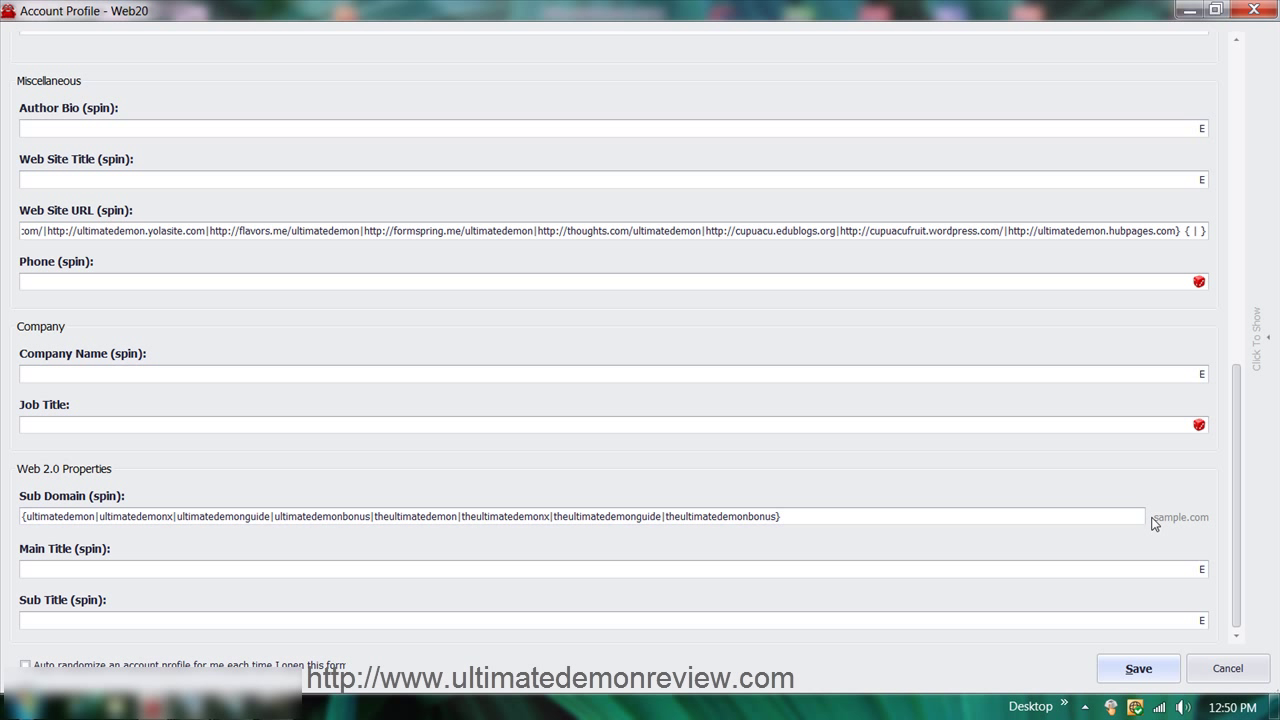
Copy the Main Title spin list from the Notepad notes into the profile's Main Title field
{"action": "left_click", "coordinate": [280, 572]}
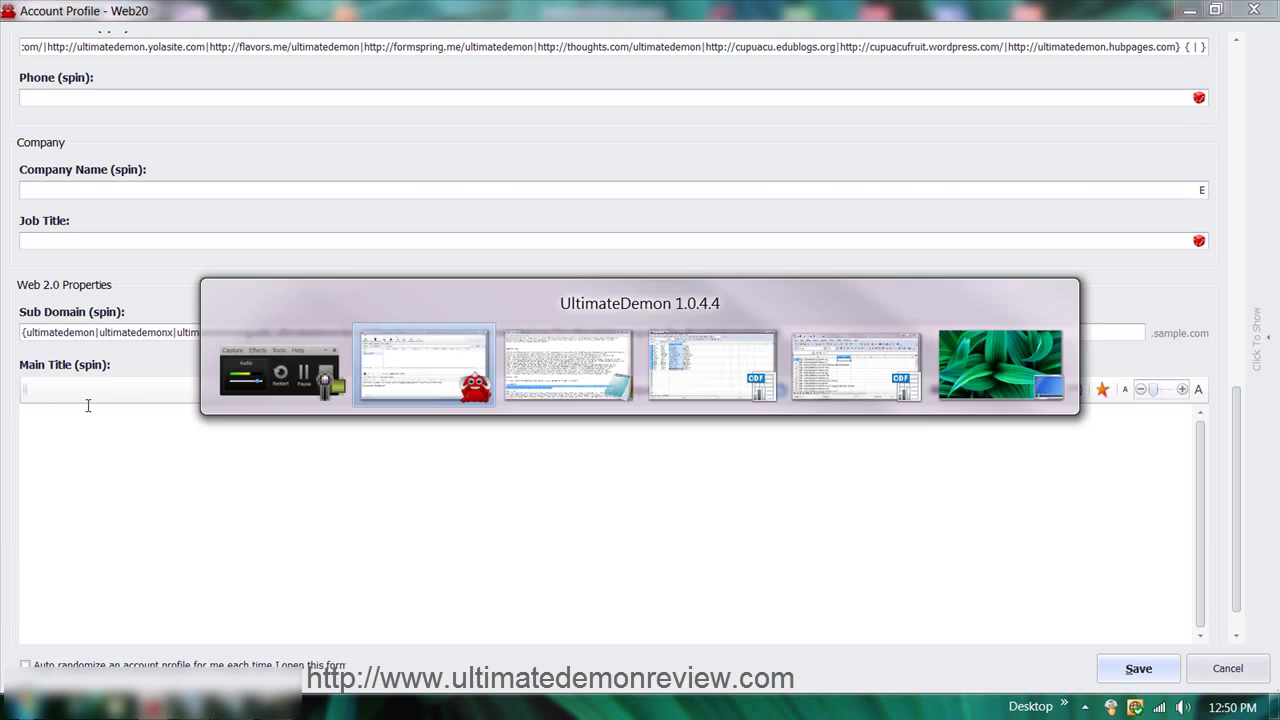
{"action": "key", "text": "alt+Tab"}
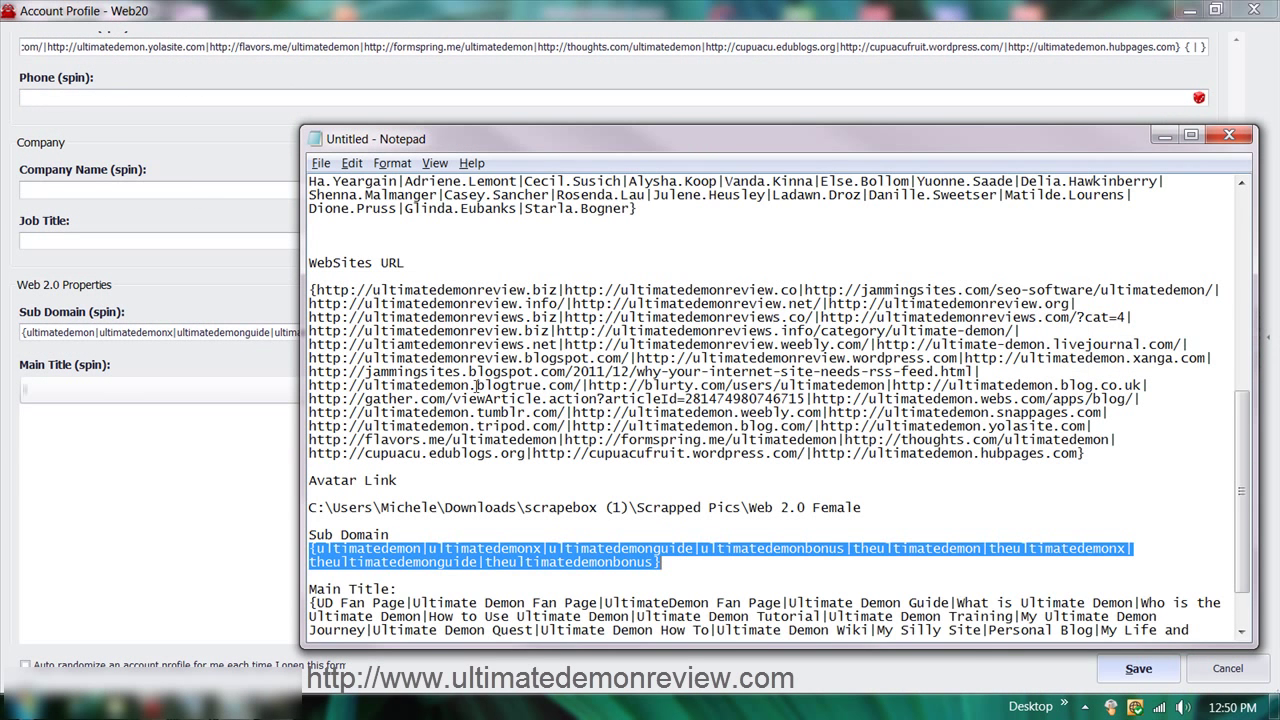
{"action": "left_click", "coordinate": [648, 402]}
{"action": "scroll", "coordinate": [651, 404], "scroll_direction": "down", "scroll_amount": 2}
{"action": "left_click_drag", "start_coordinate": [520, 625], "coordinate": [311, 538]}
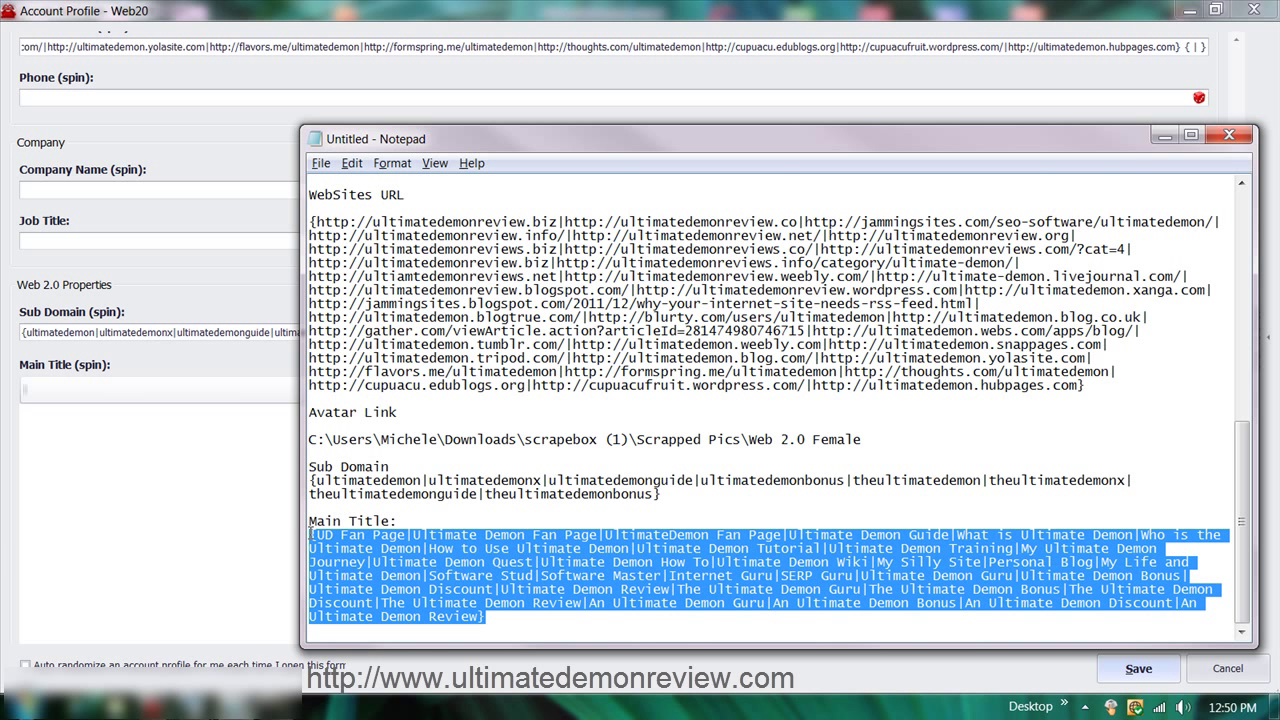
{"action": "left_click", "coordinate": [210, 499]}
{"action": "right_click", "coordinate": [192, 418]}
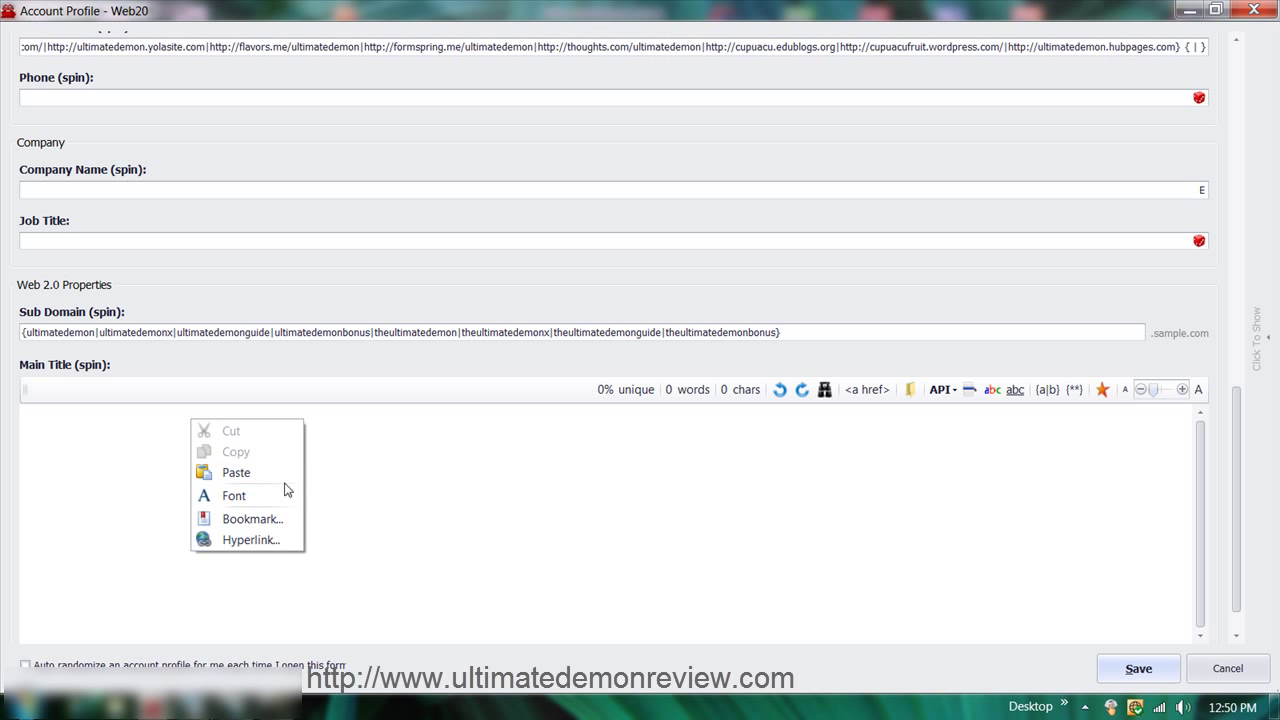
{"action": "left_click", "coordinate": [287, 472]}
Generate a random job title and a random phone number spin list for the profile
{"action": "scroll", "coordinate": [293, 474], "scroll_direction": "up", "scroll_amount": 5}
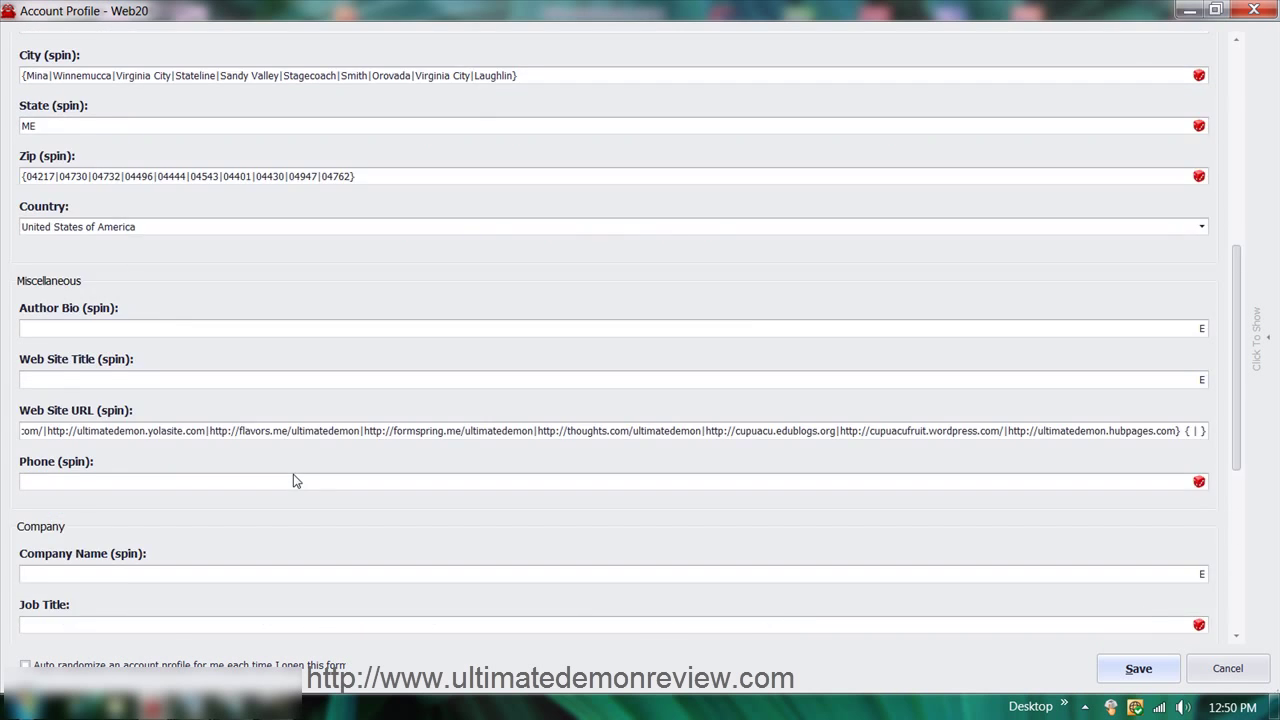
{"action": "scroll", "coordinate": [293, 480], "scroll_direction": "down", "scroll_amount": 5}
{"action": "scroll", "coordinate": [296, 474], "scroll_direction": "up", "scroll_amount": 3}
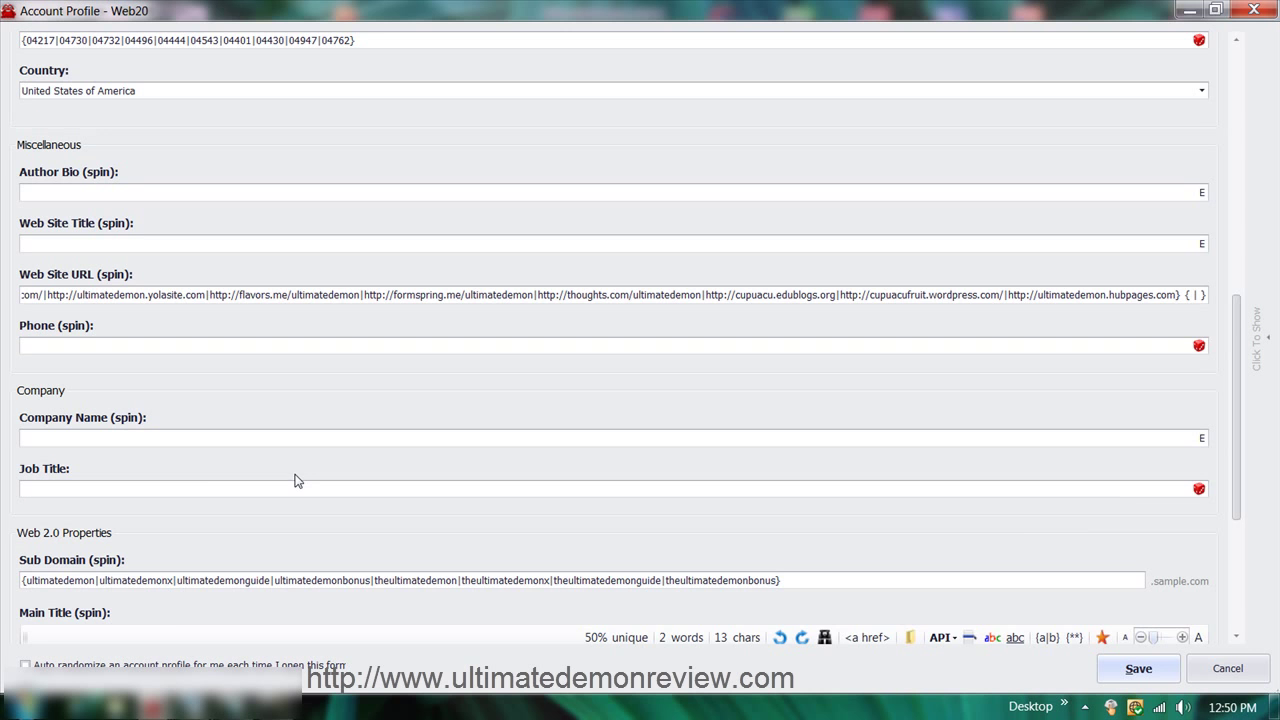
{"action": "left_click", "coordinate": [1199, 489]}
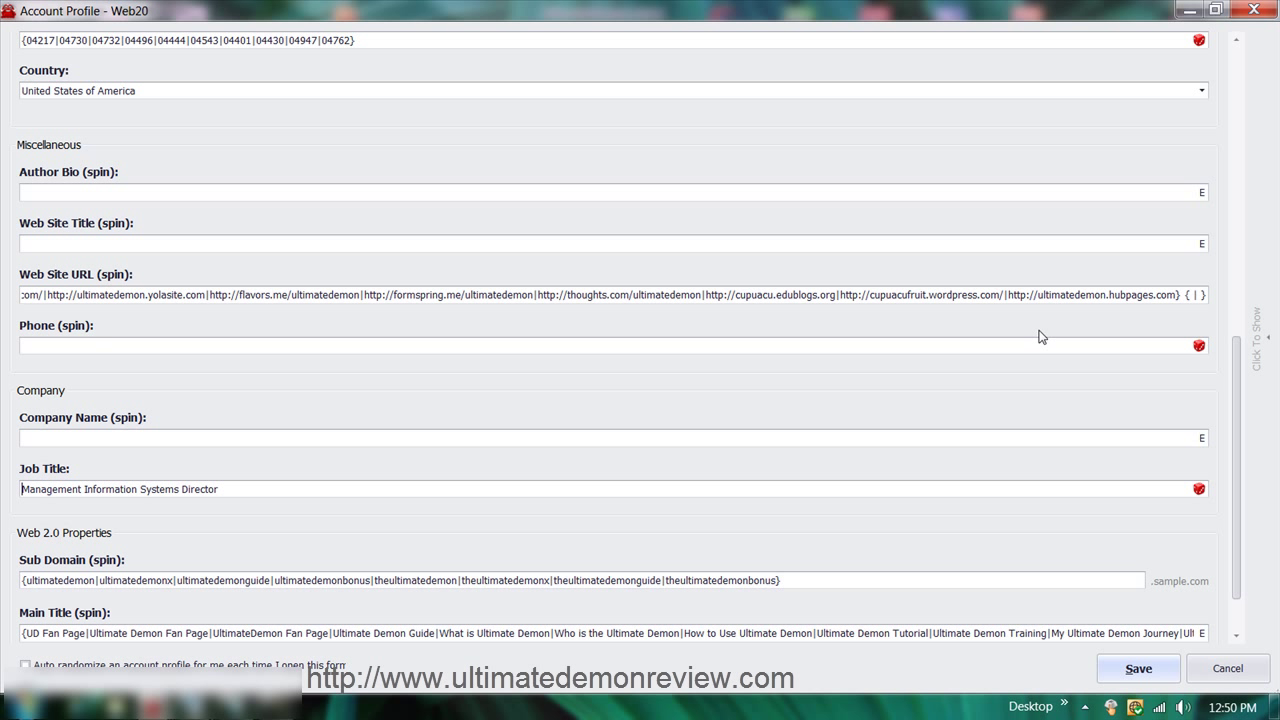
{"action": "left_click", "coordinate": [1199, 346]}
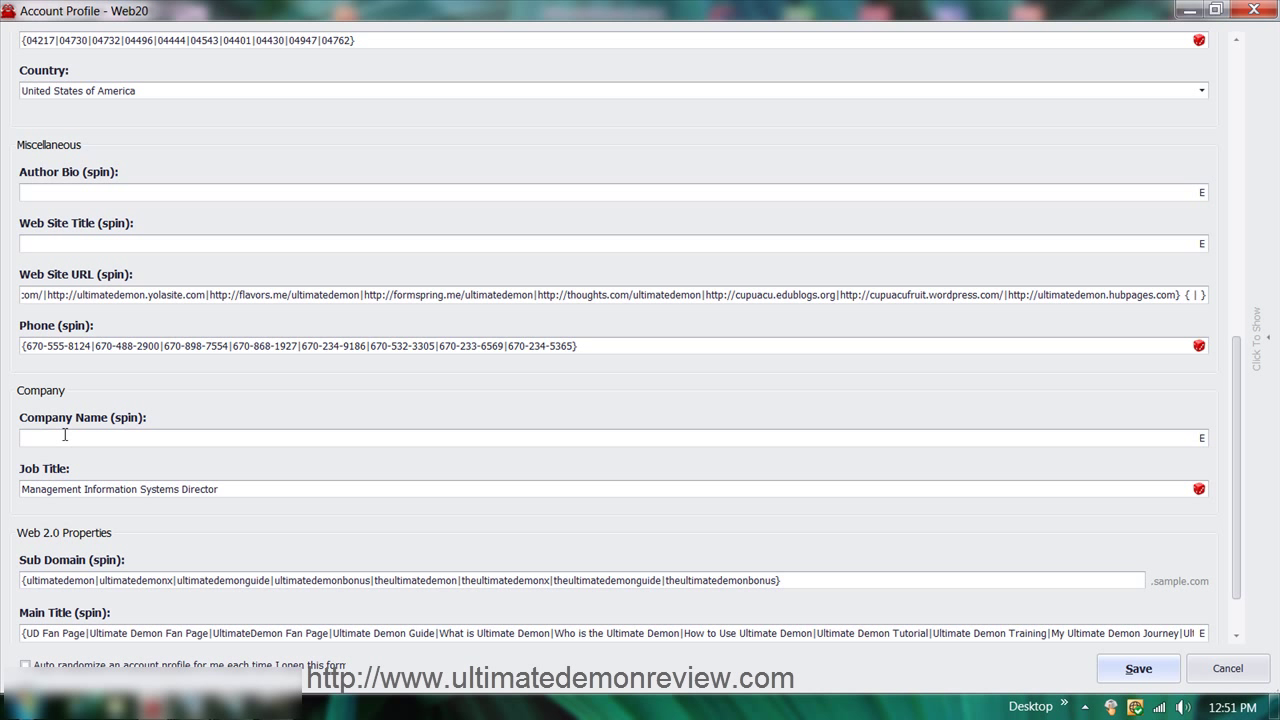
Open the empty Web Site Title field for editing and look through the Notepad notes for a matching spin list
{"action": "scroll", "coordinate": [126, 415], "scroll_direction": "up", "scroll_amount": 3}
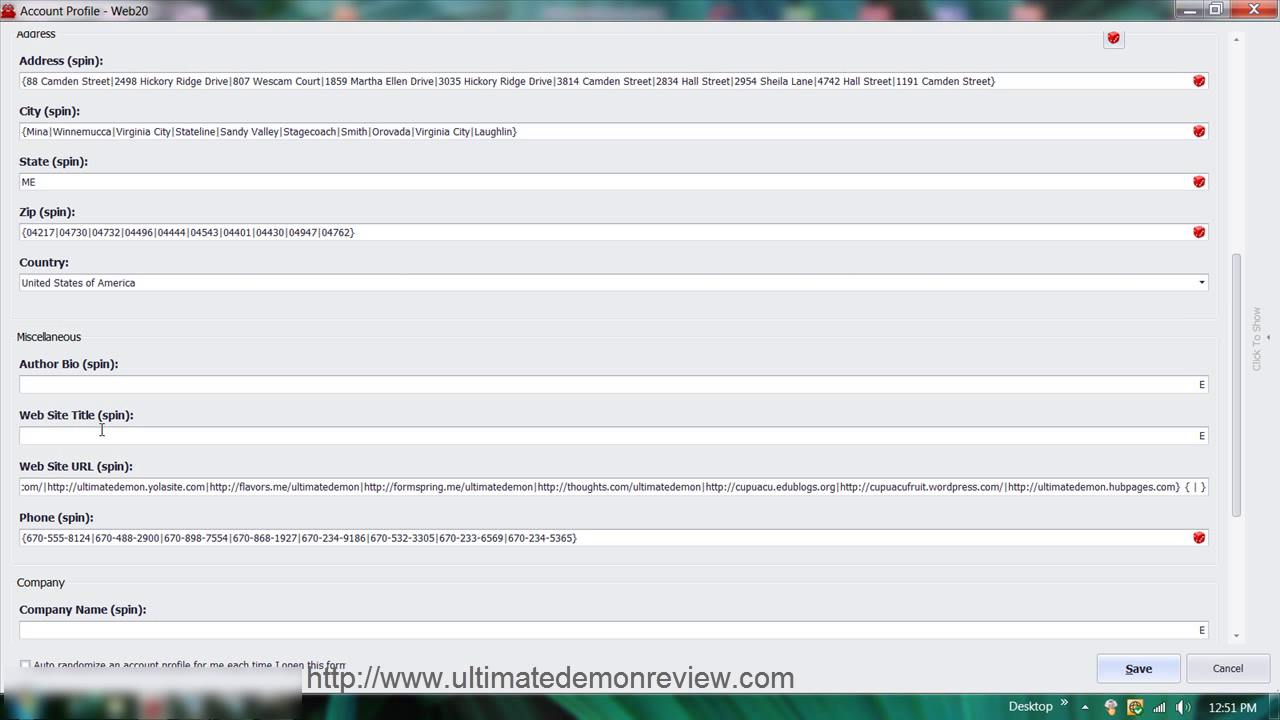
{"action": "left_click", "coordinate": [112, 435]}
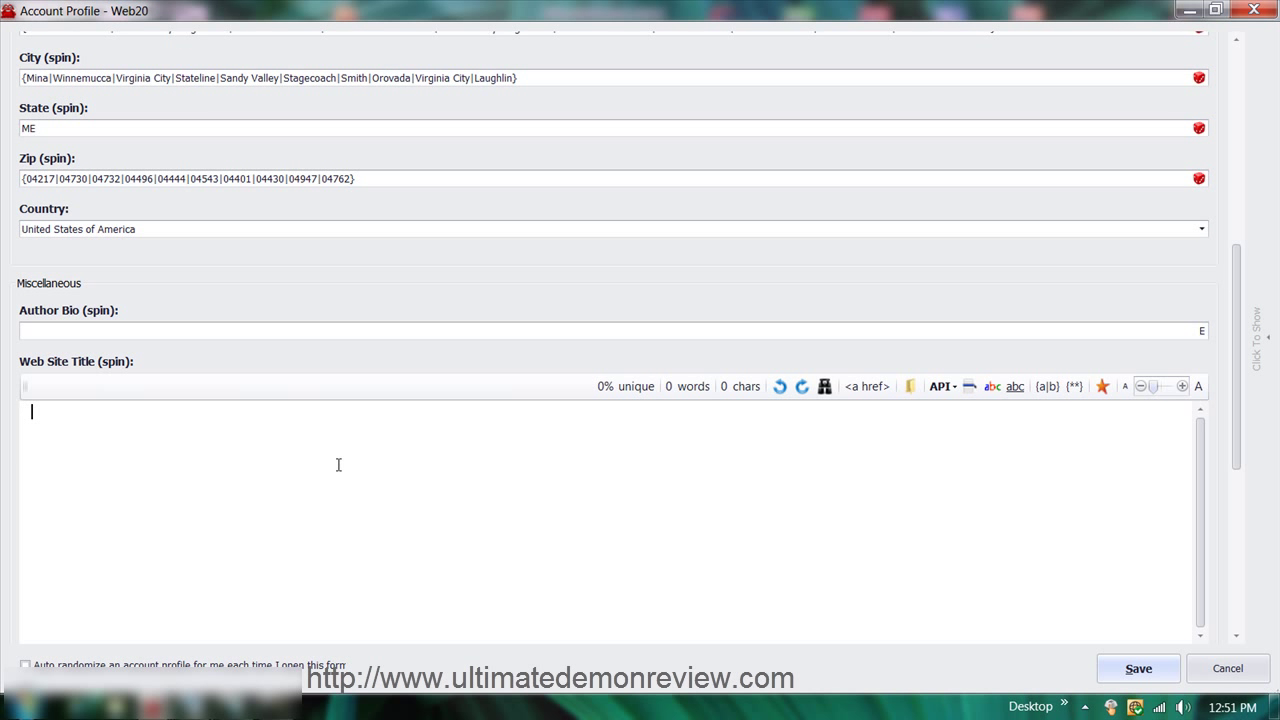
{"action": "scroll", "coordinate": [343, 488], "scroll_direction": "down", "scroll_amount": 6}
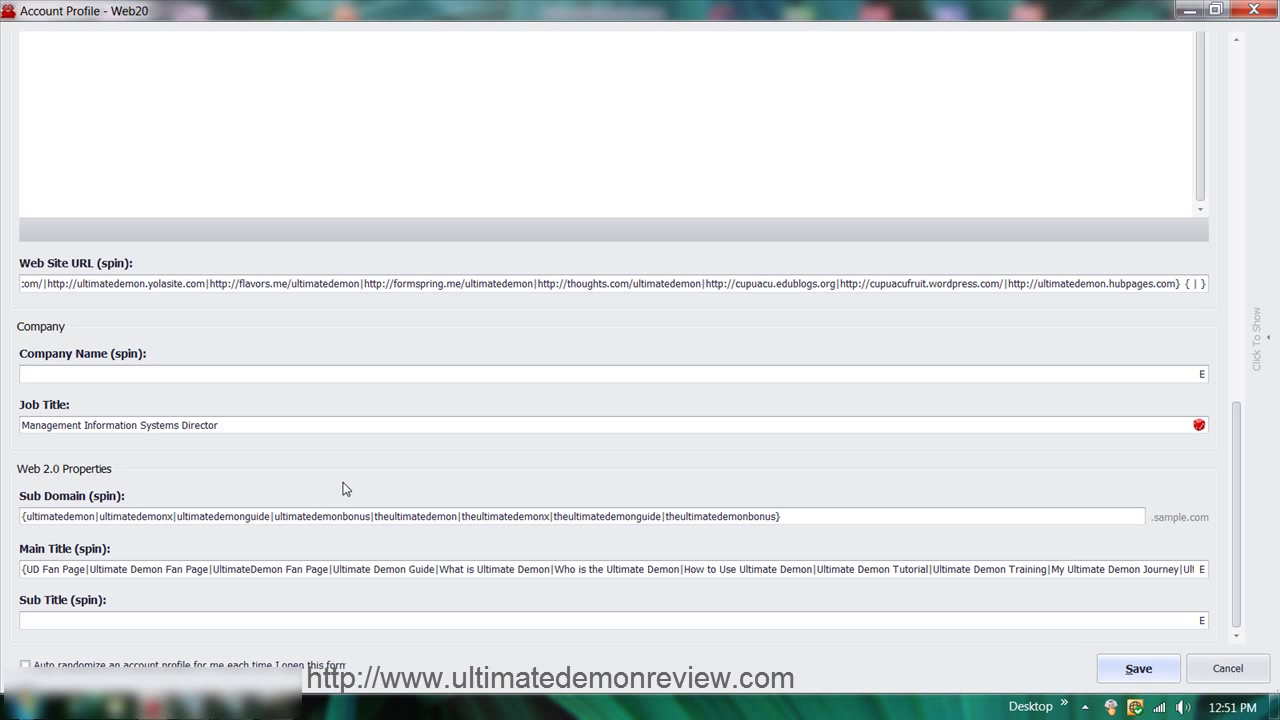
{"action": "scroll", "coordinate": [344, 485], "scroll_direction": "up", "scroll_amount": 6}
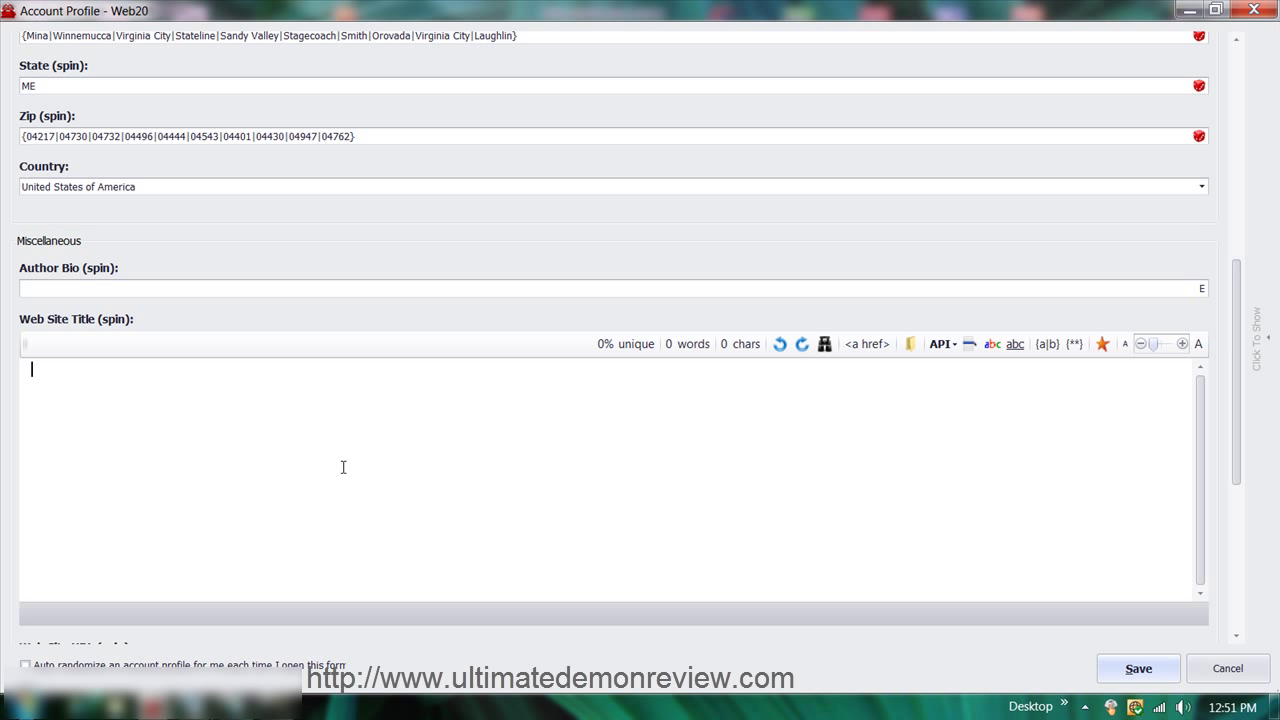
{"action": "scroll", "coordinate": [300, 391], "scroll_direction": "down", "scroll_amount": 3}
{"action": "scroll", "coordinate": [292, 380], "scroll_direction": "up", "scroll_amount": 6}
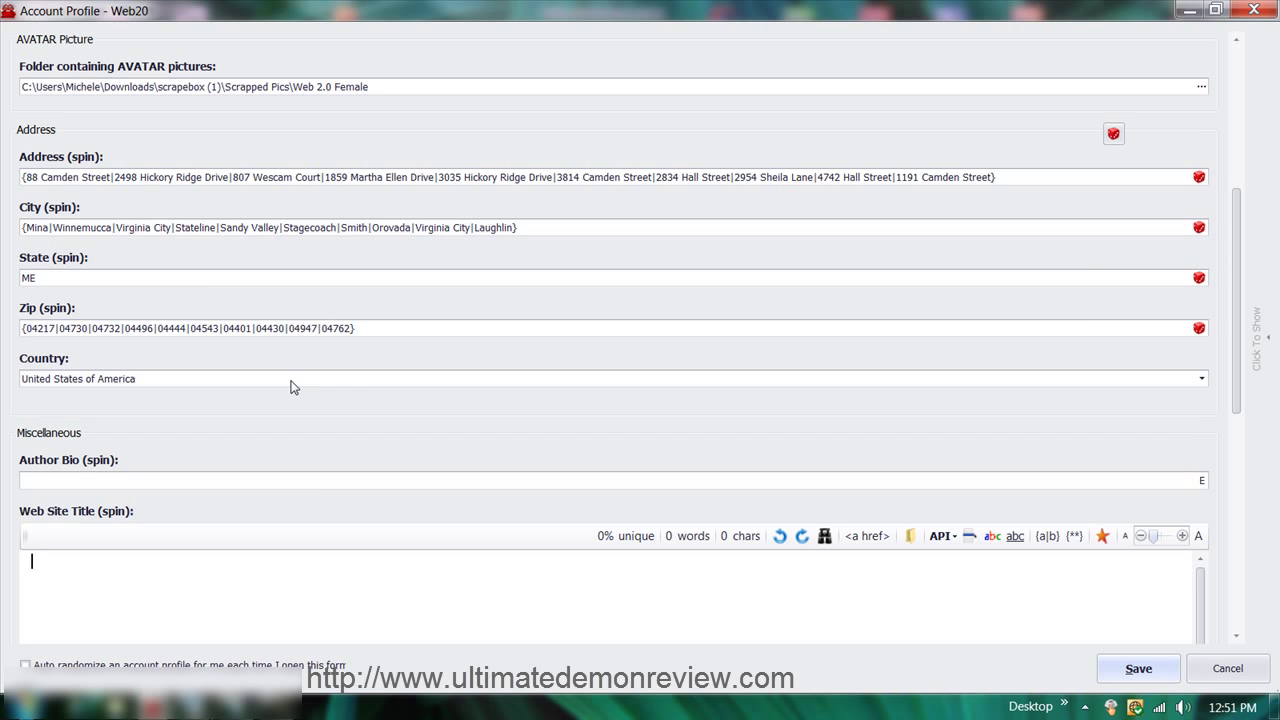
{"action": "key", "text": "alt+Tab"}
{"action": "key", "text": "alt+Tab"}
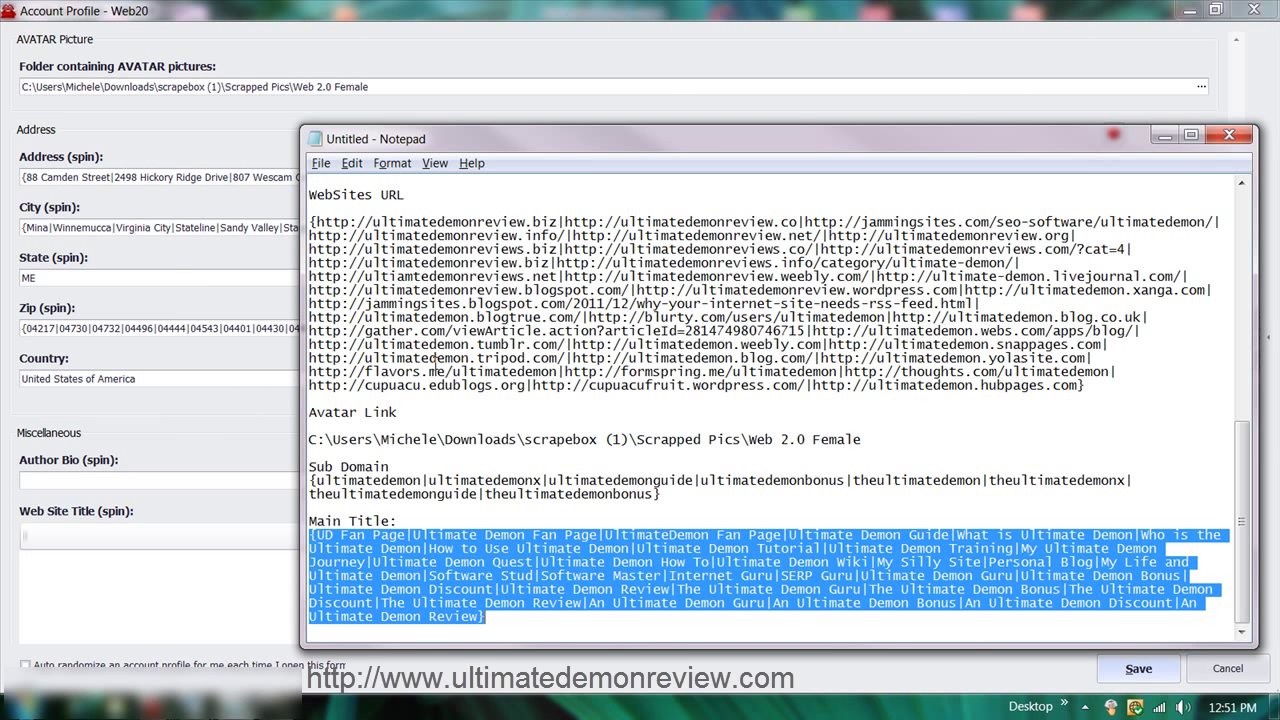
{"action": "left_click", "coordinate": [478, 377]}
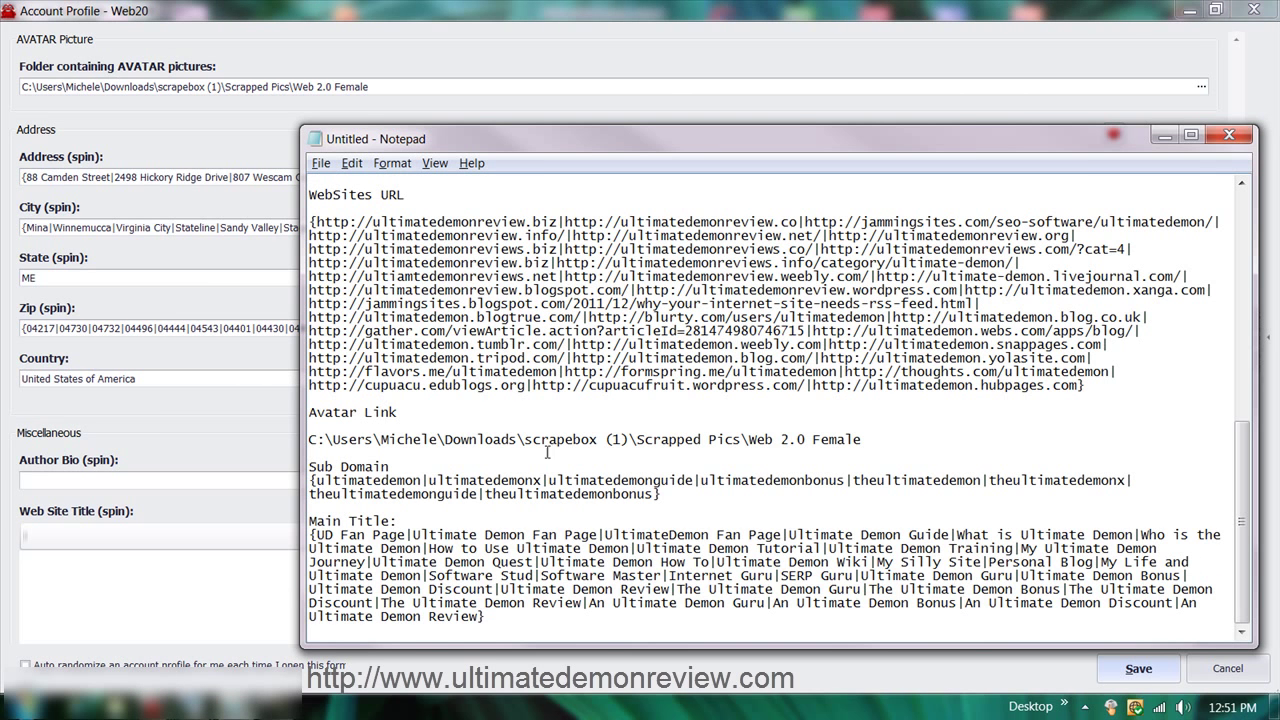
{"action": "scroll", "coordinate": [547, 453], "scroll_direction": "up", "scroll_amount": 14}
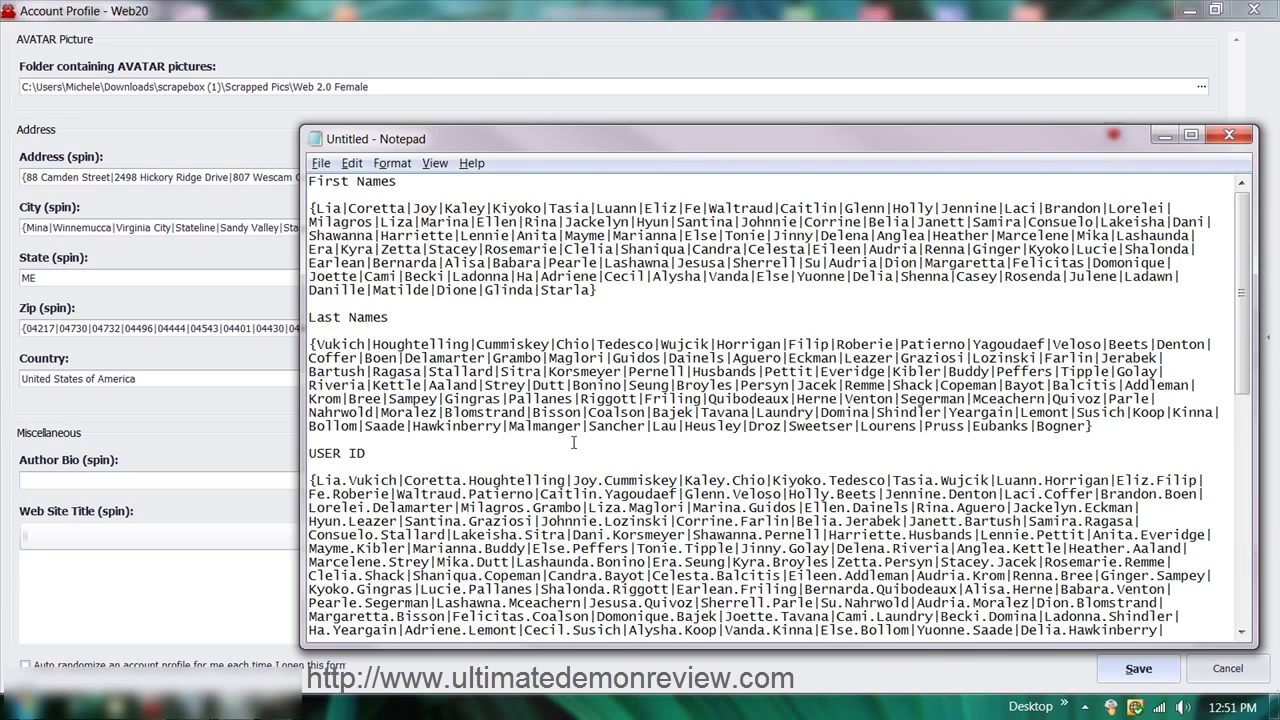
{"action": "left_click", "coordinate": [122, 585]}
{"action": "scroll", "coordinate": [183, 568], "scroll_direction": "down", "scroll_amount": 5}
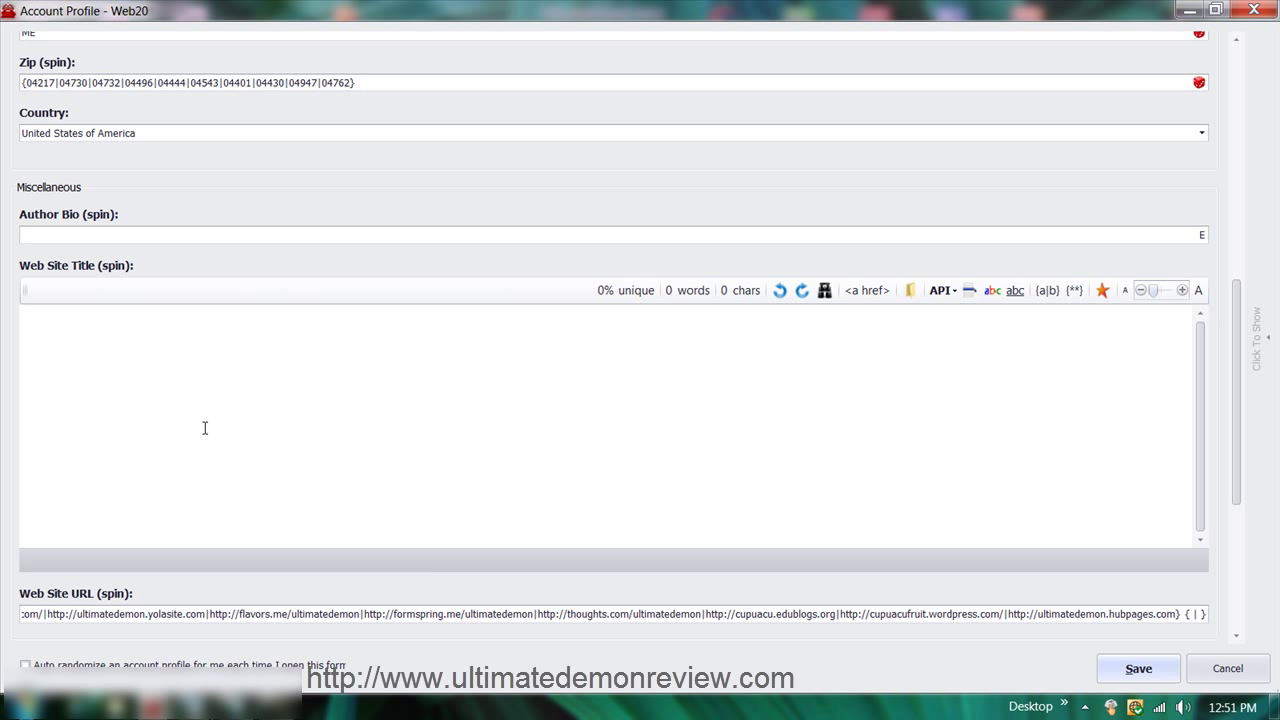
Enter "My Site" as the Web Site Title and add "Ultimate Bonus" as a spin alternative to it
{"action": "type", "text": "My Site"}
{"action": "left_click_drag", "start_coordinate": [104, 318], "coordinate": [31, 316]}
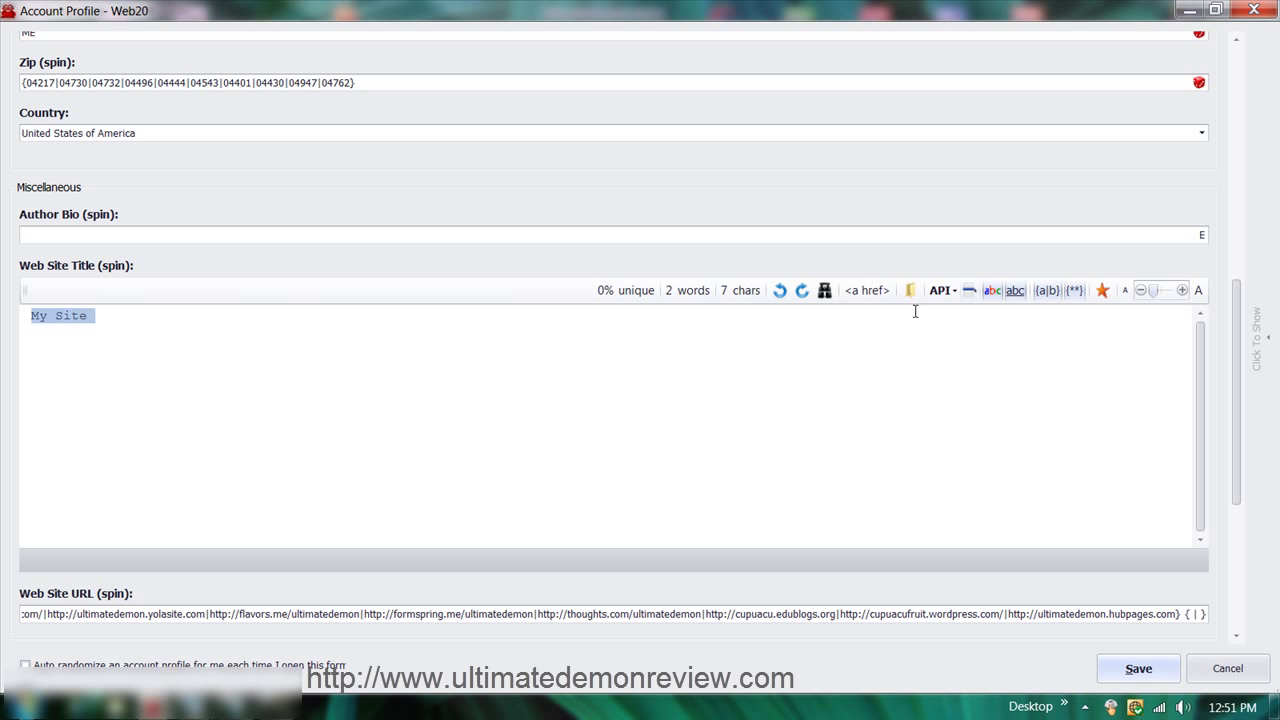
{"action": "right_click", "coordinate": [569, 311]}
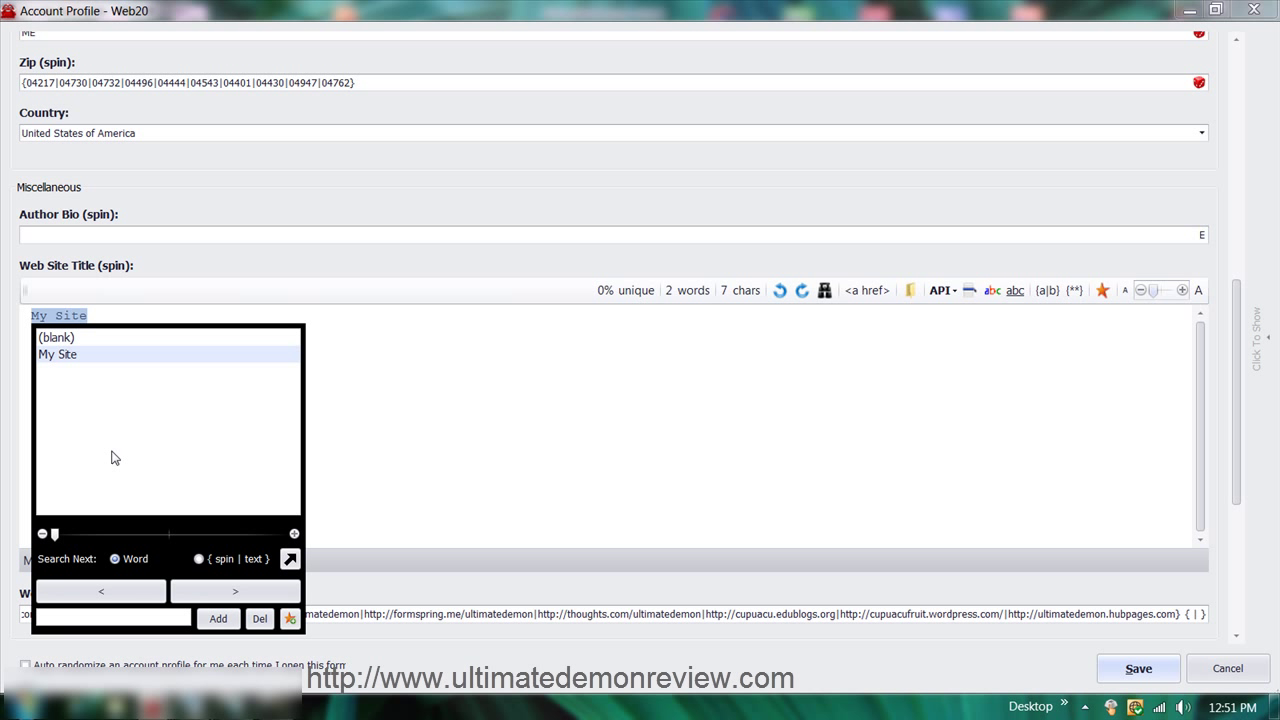
{"action": "left_click", "coordinate": [100, 616]}
{"action": "type", "text": "Ultim"}
{"action": "key", "text": "BackSpace"}
{"action": "type", "text": "mate Bonus"}
{"action": "key", "text": "Return"}
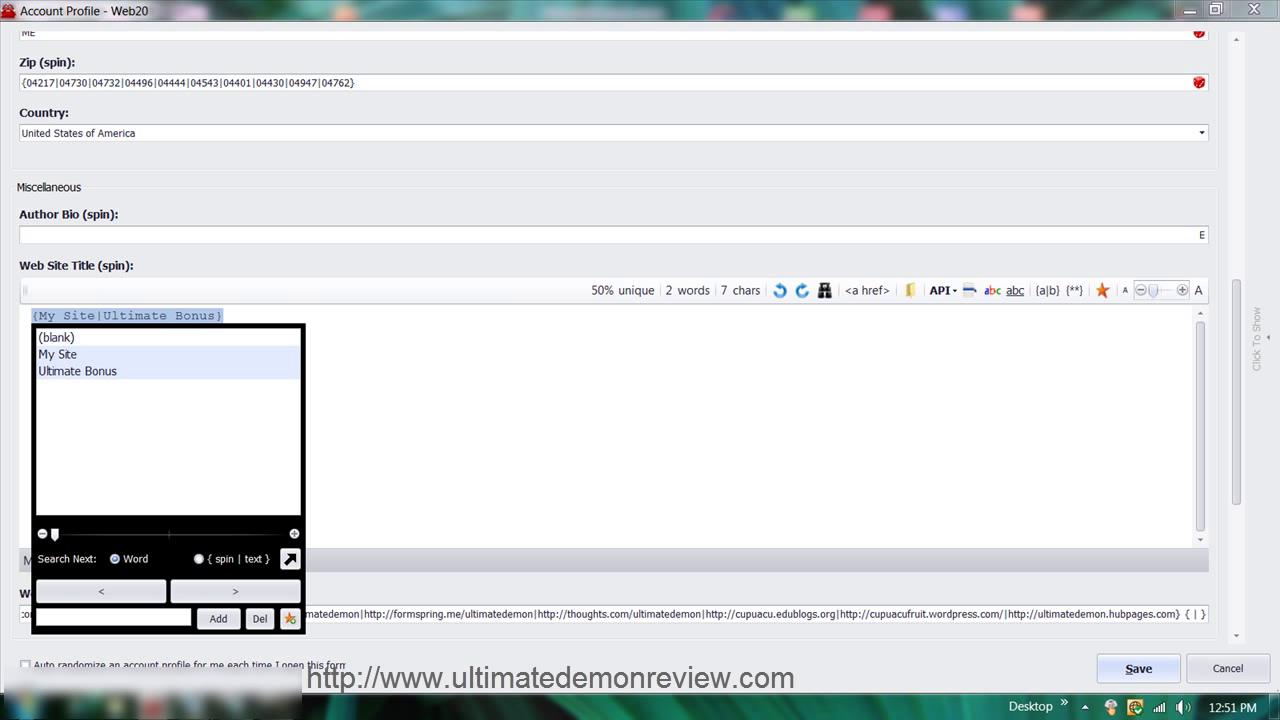
Add "Ultimate Demon Discount" and "Ultimate Demon Reveiw" as further spin alternatives for the Web Site Title
{"action": "type", "text": "Ultimate Demon Discount"}
{"action": "key", "text": "Return"}
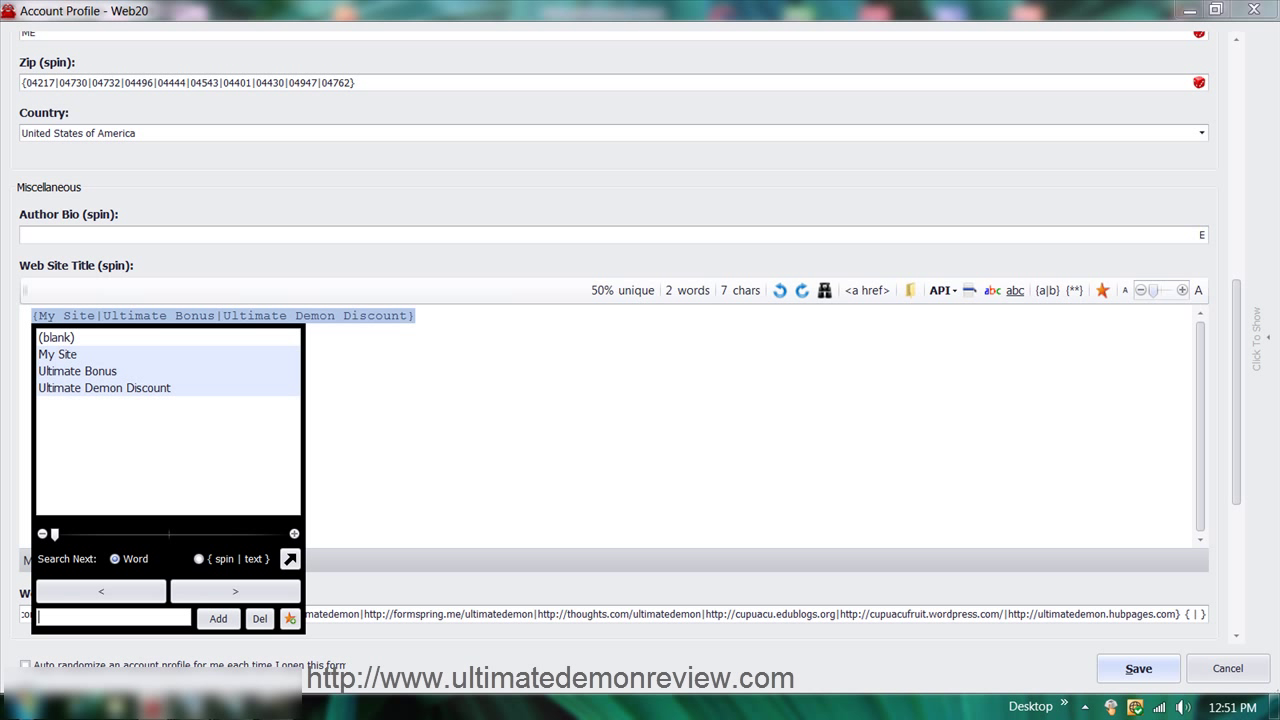
{"action": "type", "text": "Ultiamt"}
{"action": "key", "text": "BackSpace"}
{"action": "key", "text": "BackSpace"}
{"action": "key", "text": "BackSpace"}
{"action": "key", "text": "BackSpace"}
{"action": "type", "text": "imat"}
{"action": "type", "text": "e Demon REview"}
{"action": "key", "text": "BackSpace"}
{"action": "key", "text": "BackSpace"}
{"action": "key", "text": "BackSpace"}
{"action": "type", "text": "eveiw"}
{"action": "key", "text": "Return"}
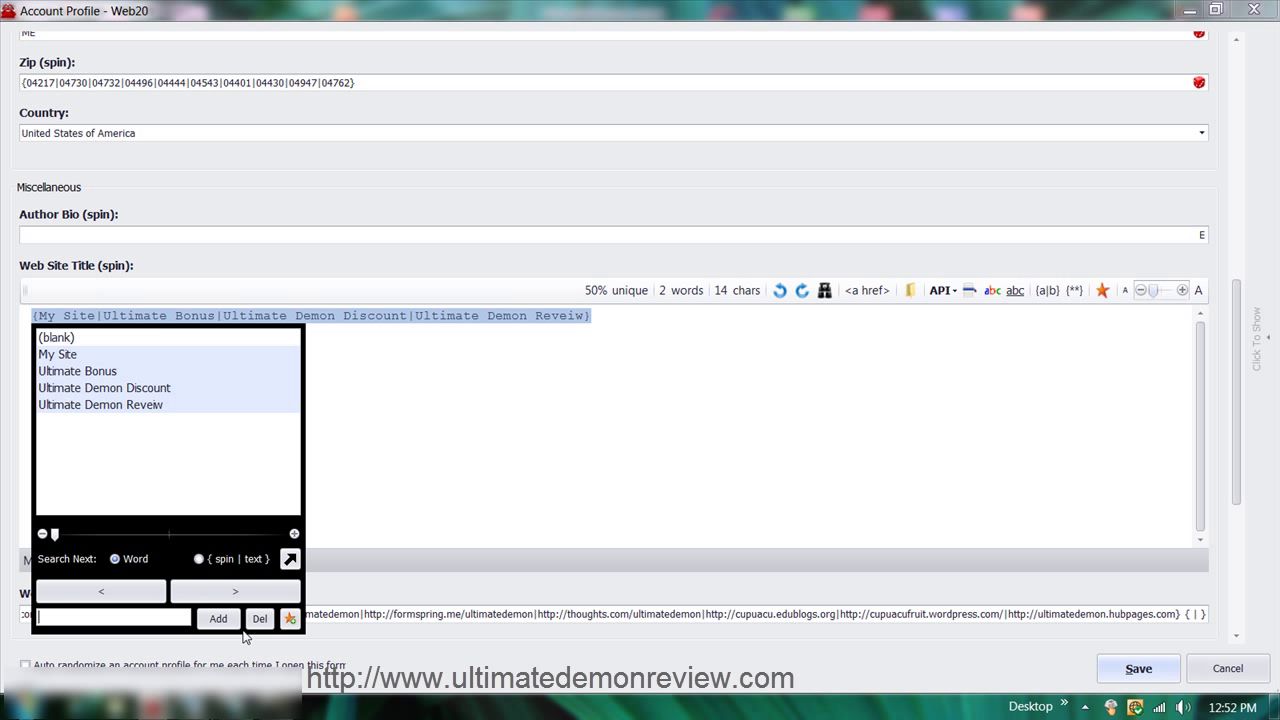
{"action": "left_click", "coordinate": [458, 477]}
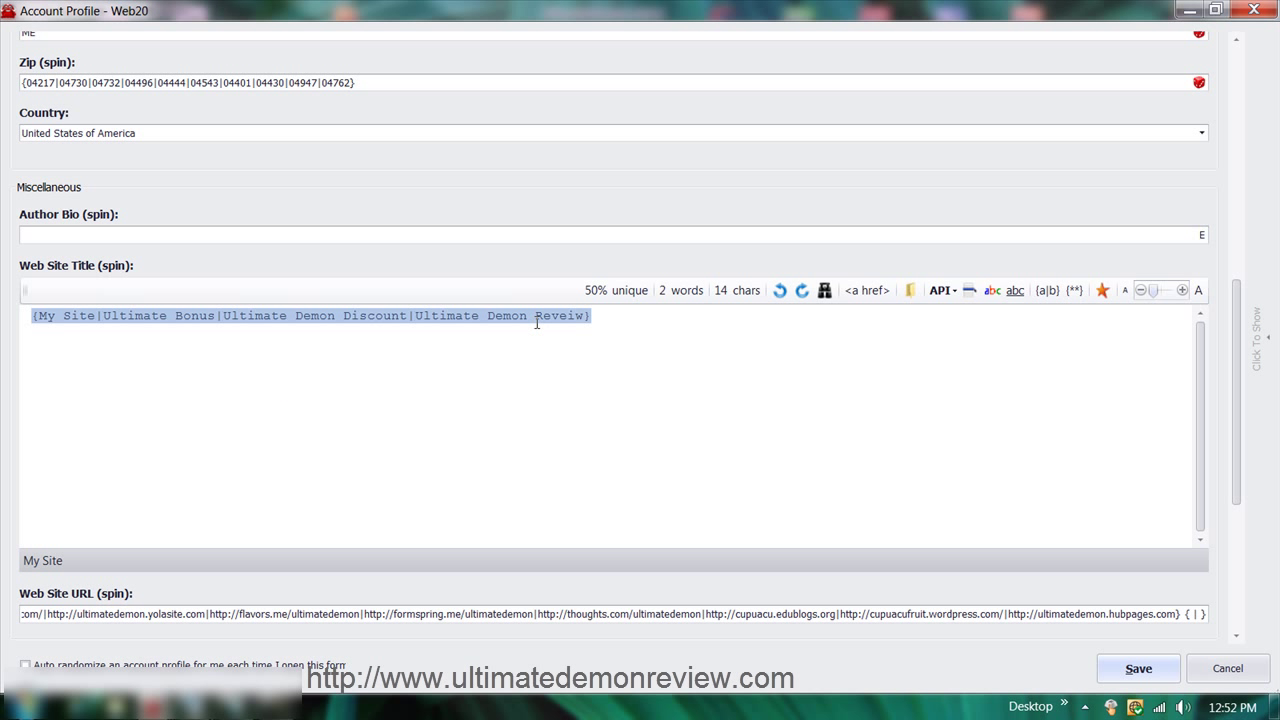
Try to save the account profile with the Author Bio left empty
{"action": "left_click", "coordinate": [105, 233]}
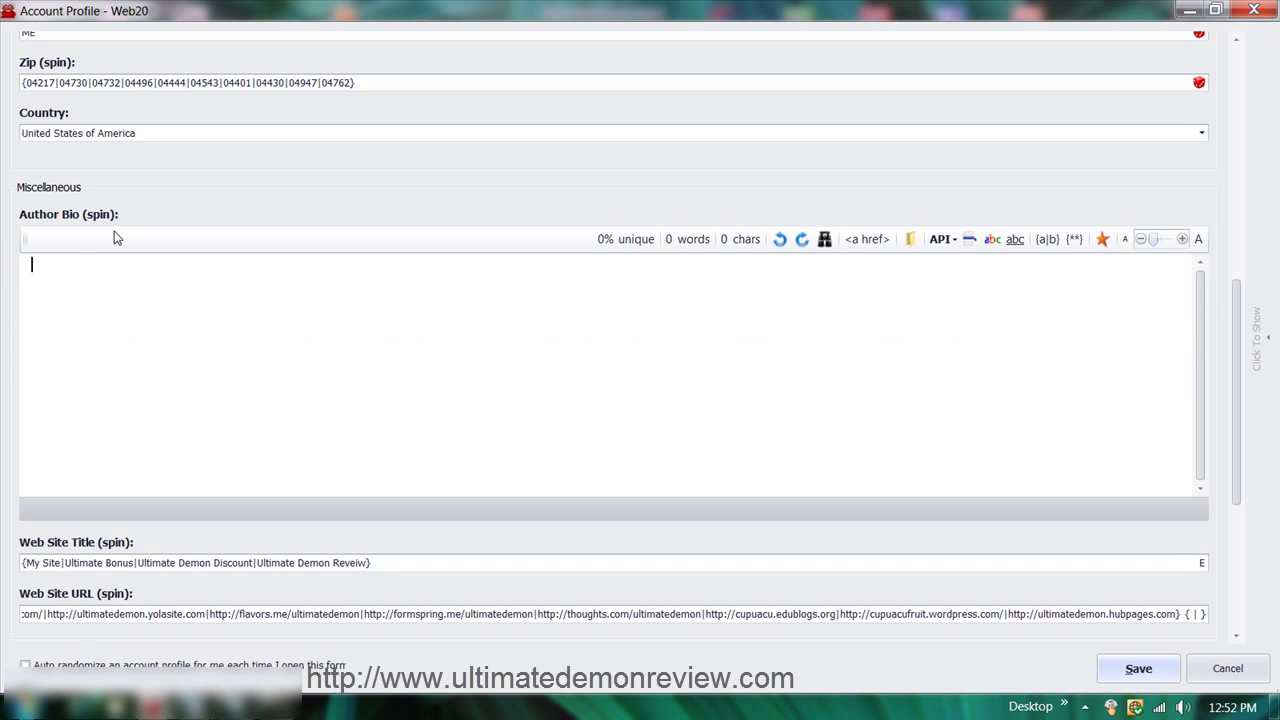
{"action": "scroll", "coordinate": [194, 242], "scroll_direction": "up", "scroll_amount": 10}
{"action": "scroll", "coordinate": [200, 263], "scroll_direction": "down", "scroll_amount": 10}
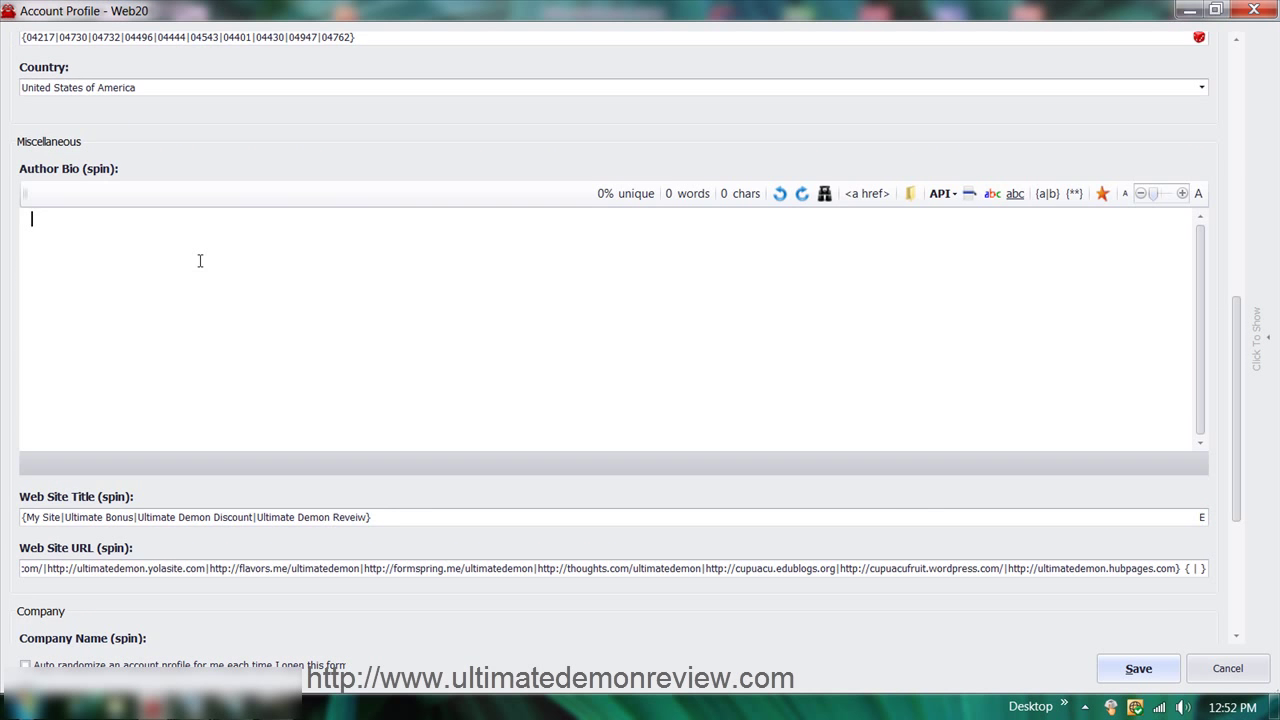
{"action": "scroll", "coordinate": [500, 330], "scroll_direction": "up", "scroll_amount": 5}
{"action": "left_click", "coordinate": [1146, 683]}
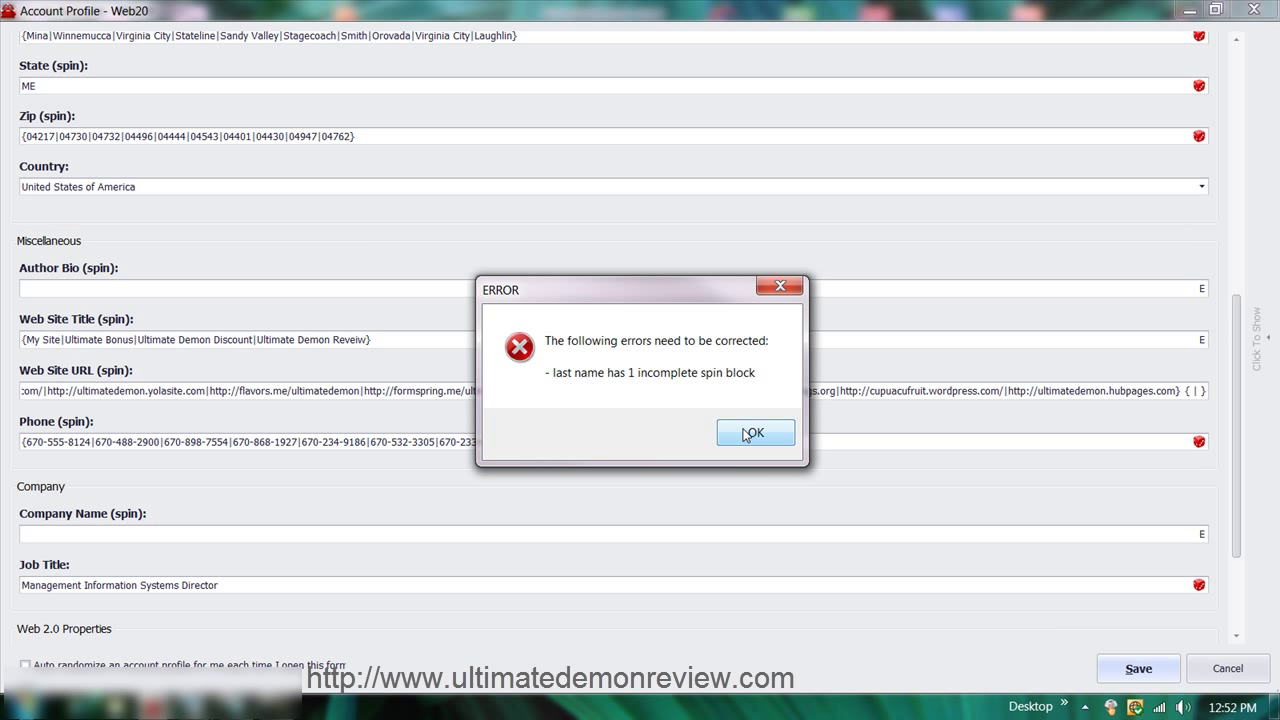
{"action": "left_click", "coordinate": [750, 433]}
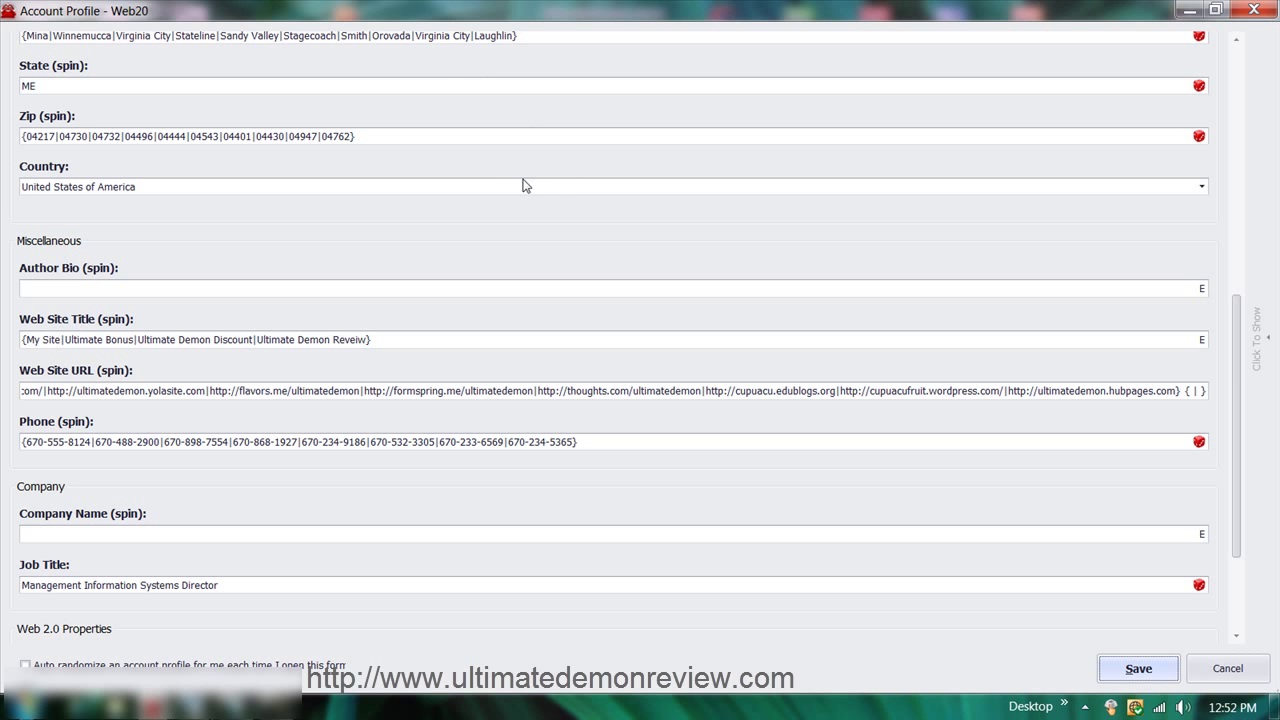
Complete the Last name spin block with a closing brace at the end of its list, removing any stray brace at its start
{"action": "left_click_drag", "start_coordinate": [1234, 402], "coordinate": [1234, 155]}
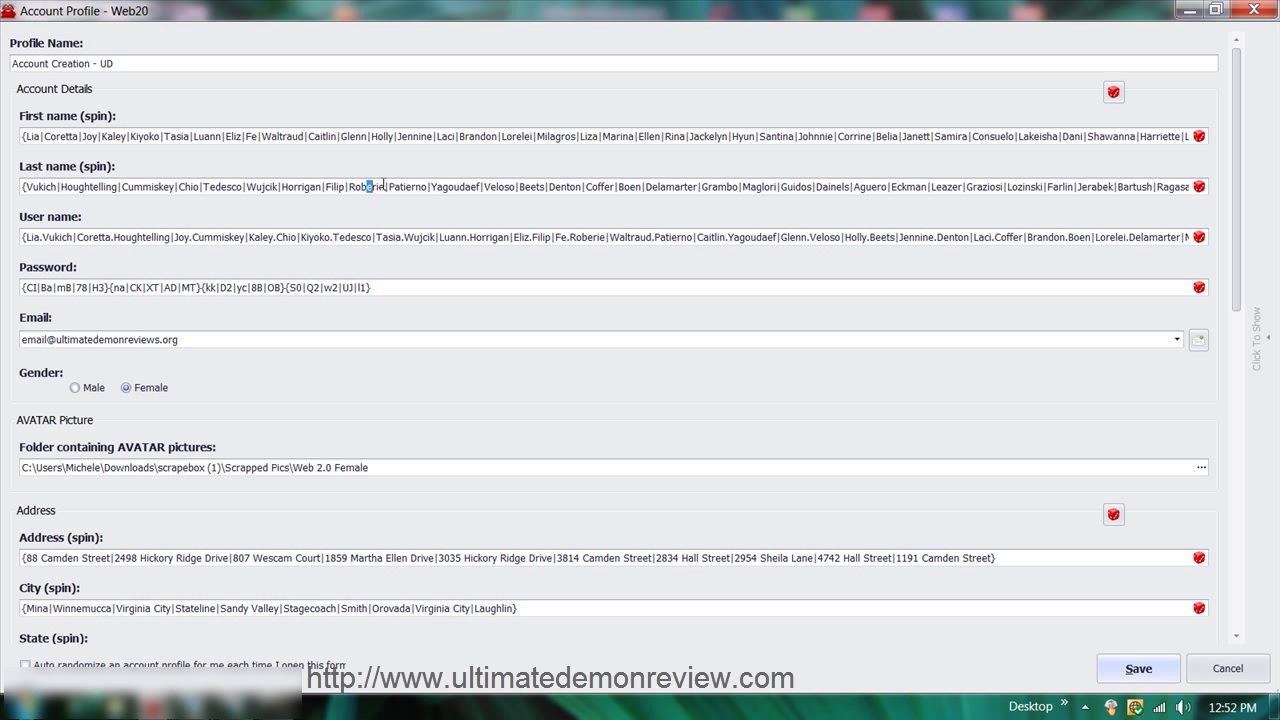
{"action": "left_click_drag", "start_coordinate": [370, 187], "coordinate": [1240, 197]}
{"action": "left_click", "coordinate": [1240, 197]}
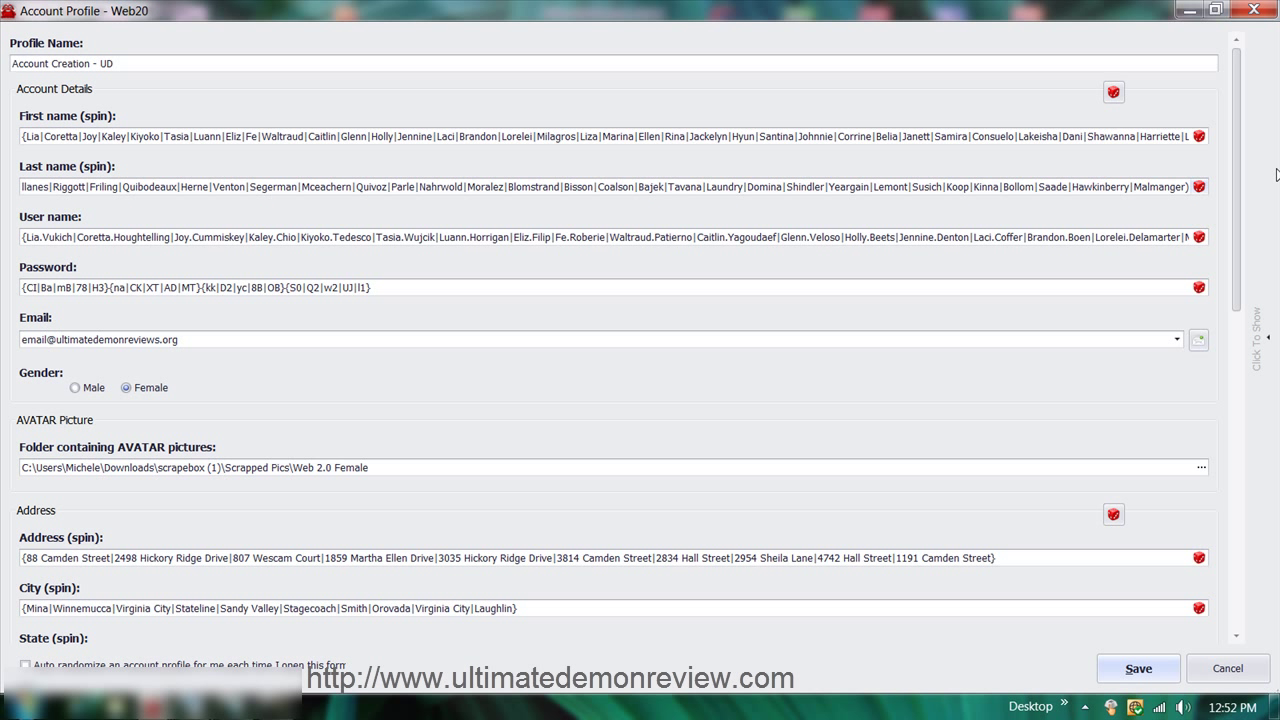
{"action": "key", "text": "End"}
{"action": "key", "text": "ctrl+a"}
{"action": "key", "text": "ctrl+v"}
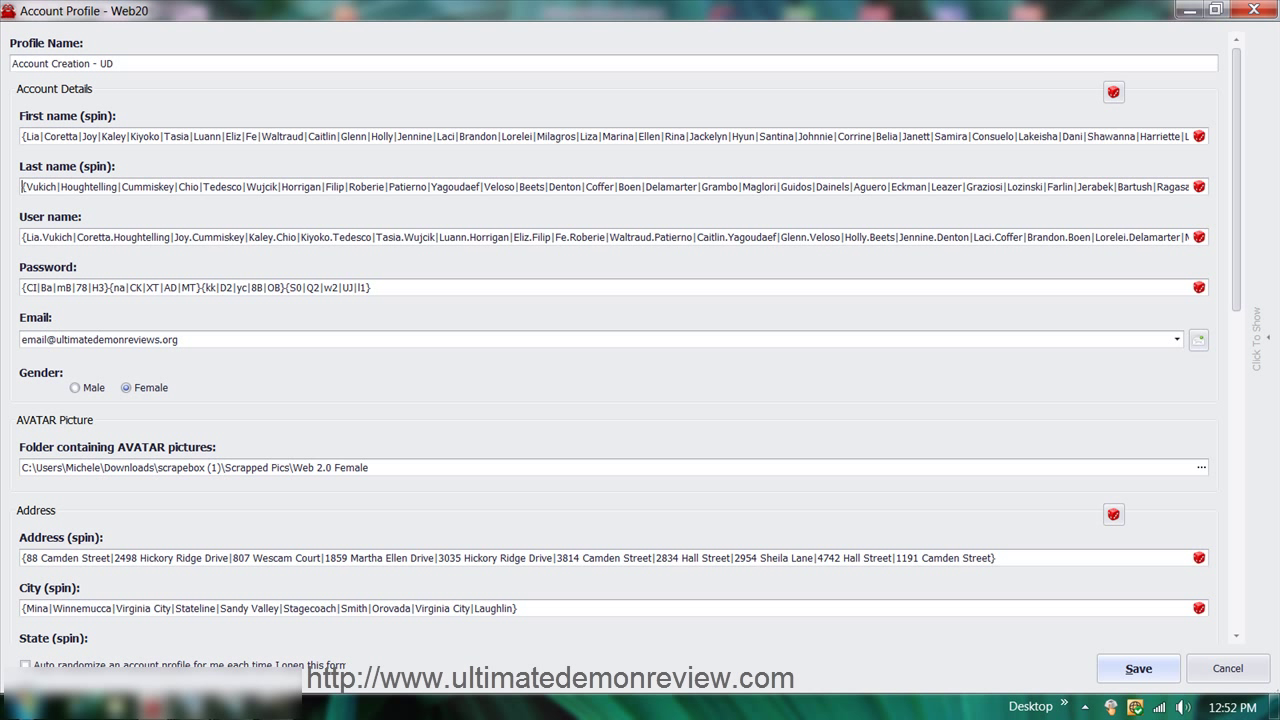
{"action": "key", "text": "Left"}
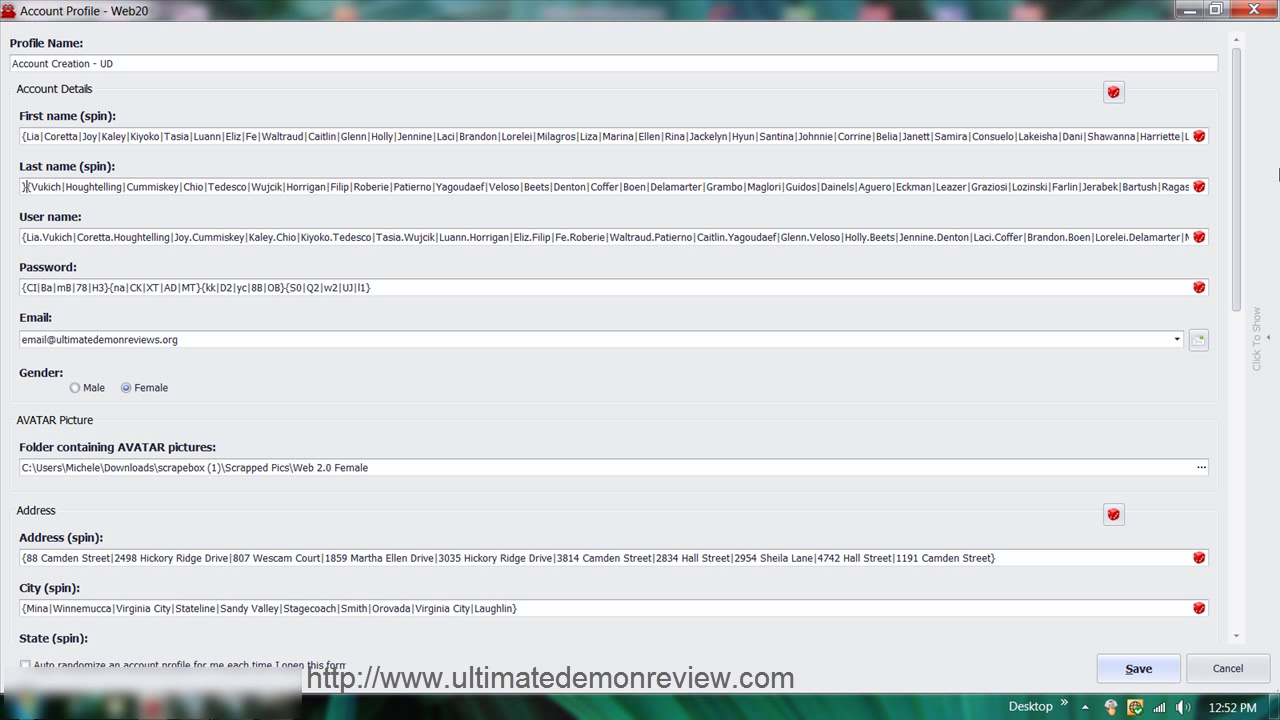
{"action": "key", "text": "BackSpace"}
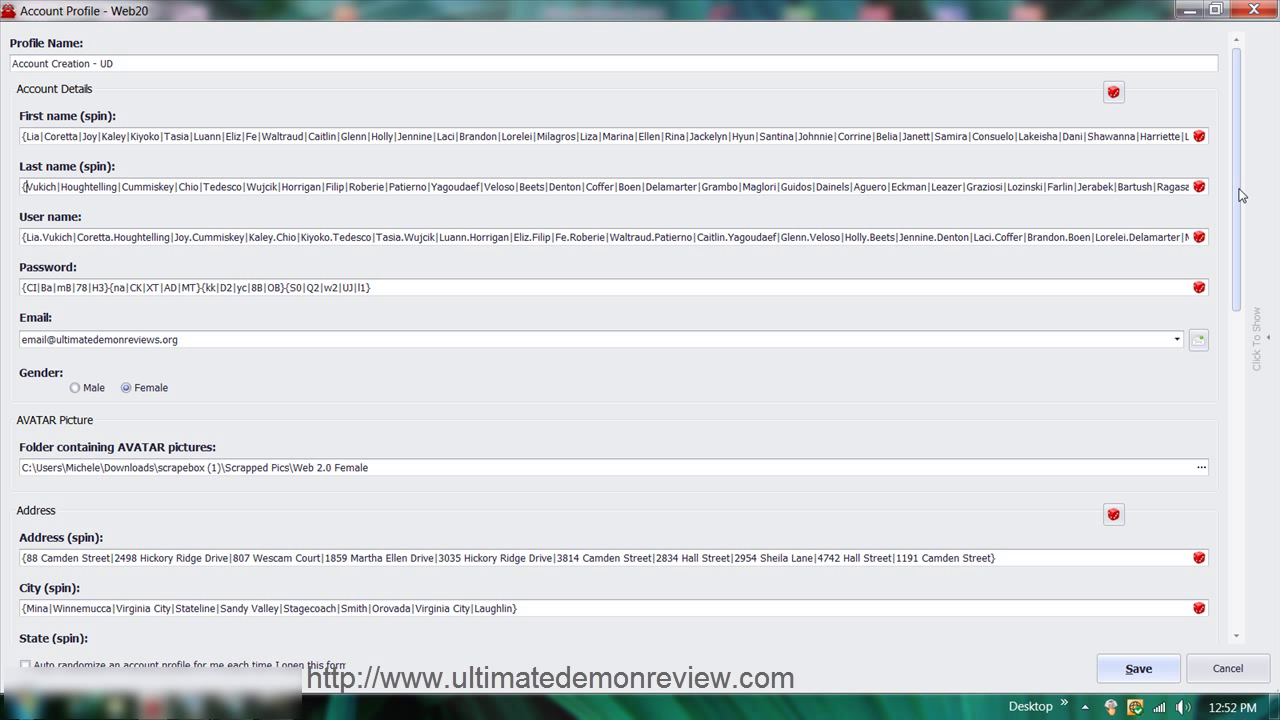
{"action": "key", "text": "End"}
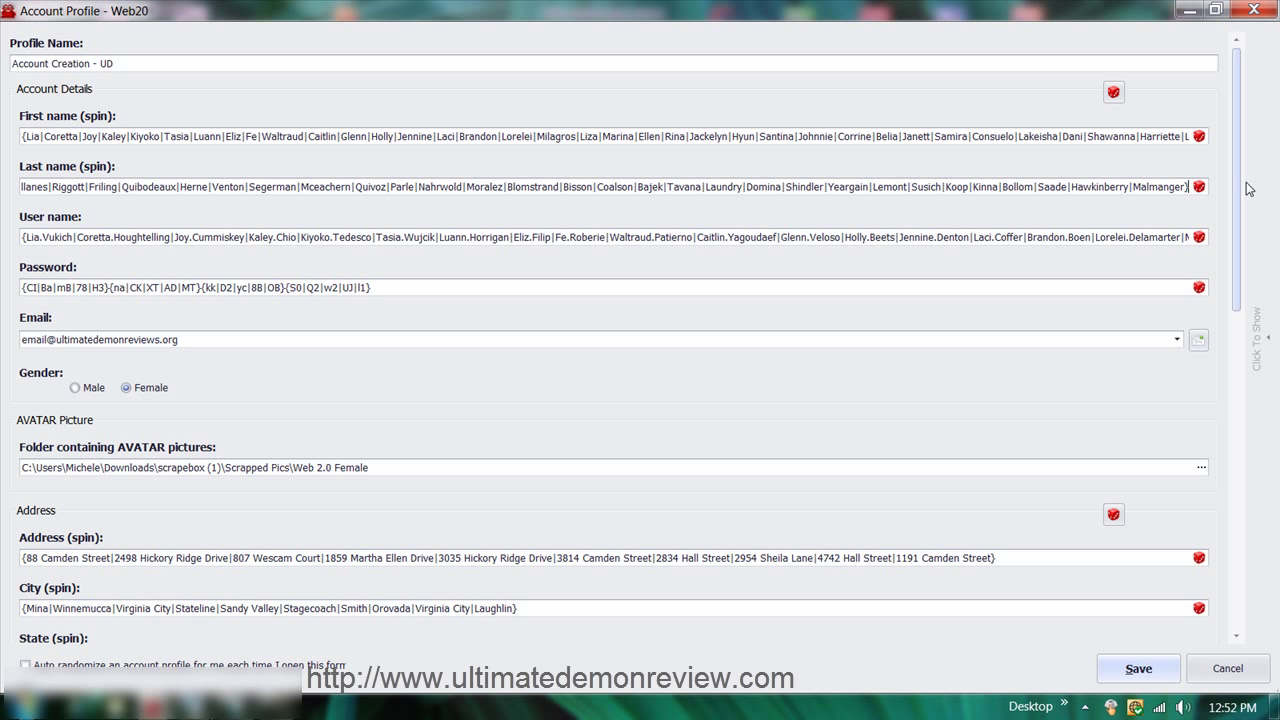
Try again to save the account profile with the corrected Last name list
{"action": "left_click_drag", "start_coordinate": [1238, 205], "coordinate": [1213, 522]}
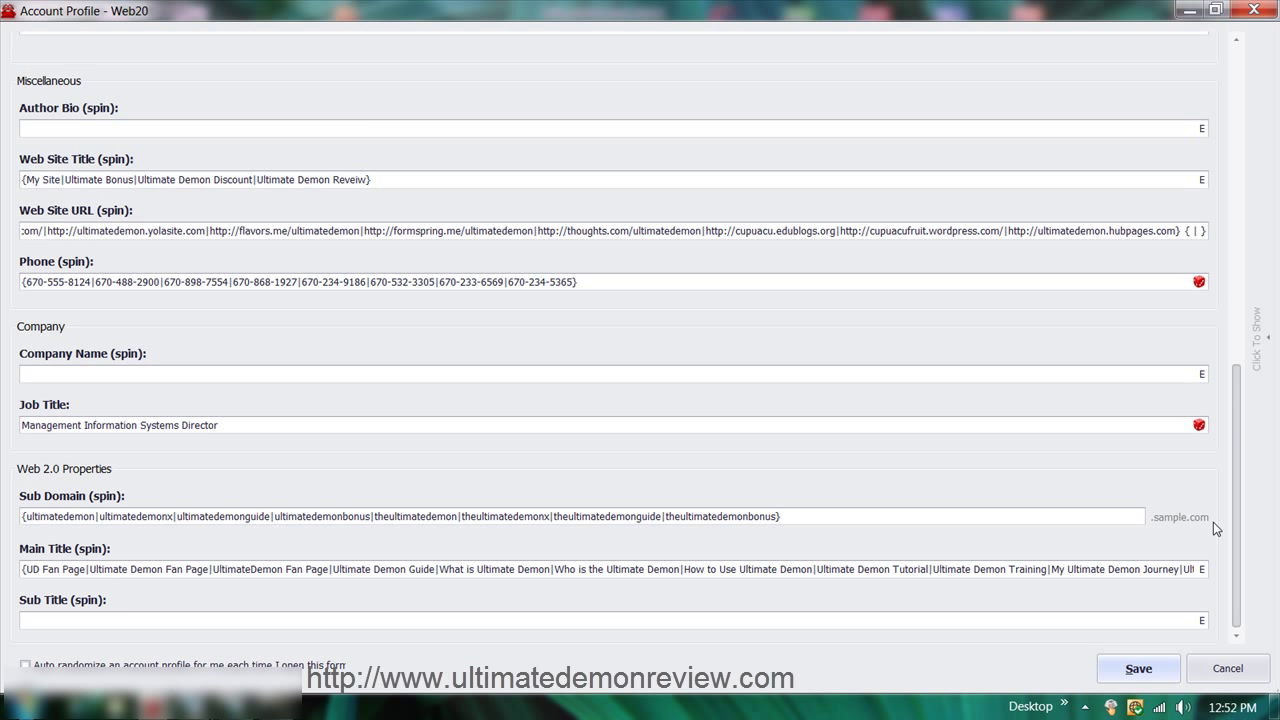
{"action": "left_click", "coordinate": [1160, 670]}
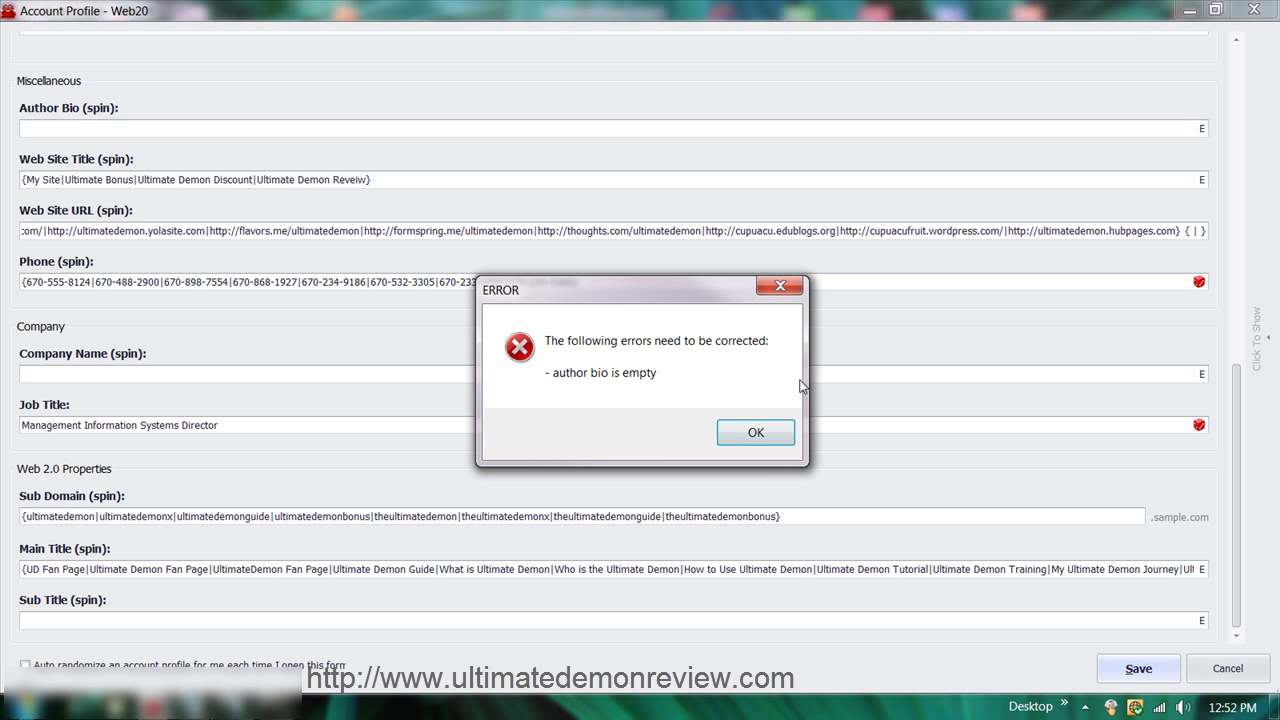
{"action": "left_click", "coordinate": [735, 440]}
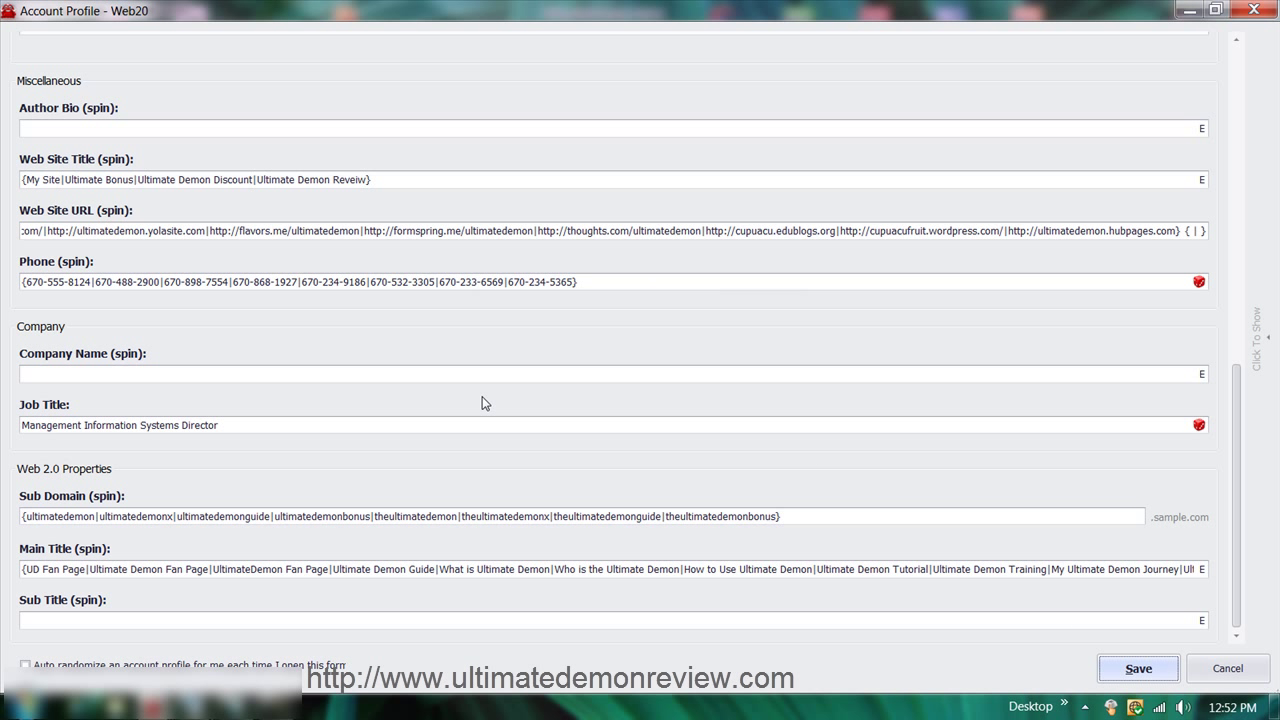
Enter "Just a girl in the world." as the Author Bio and open the spin alternatives for the whole sentence
{"action": "left_click", "coordinate": [114, 128]}
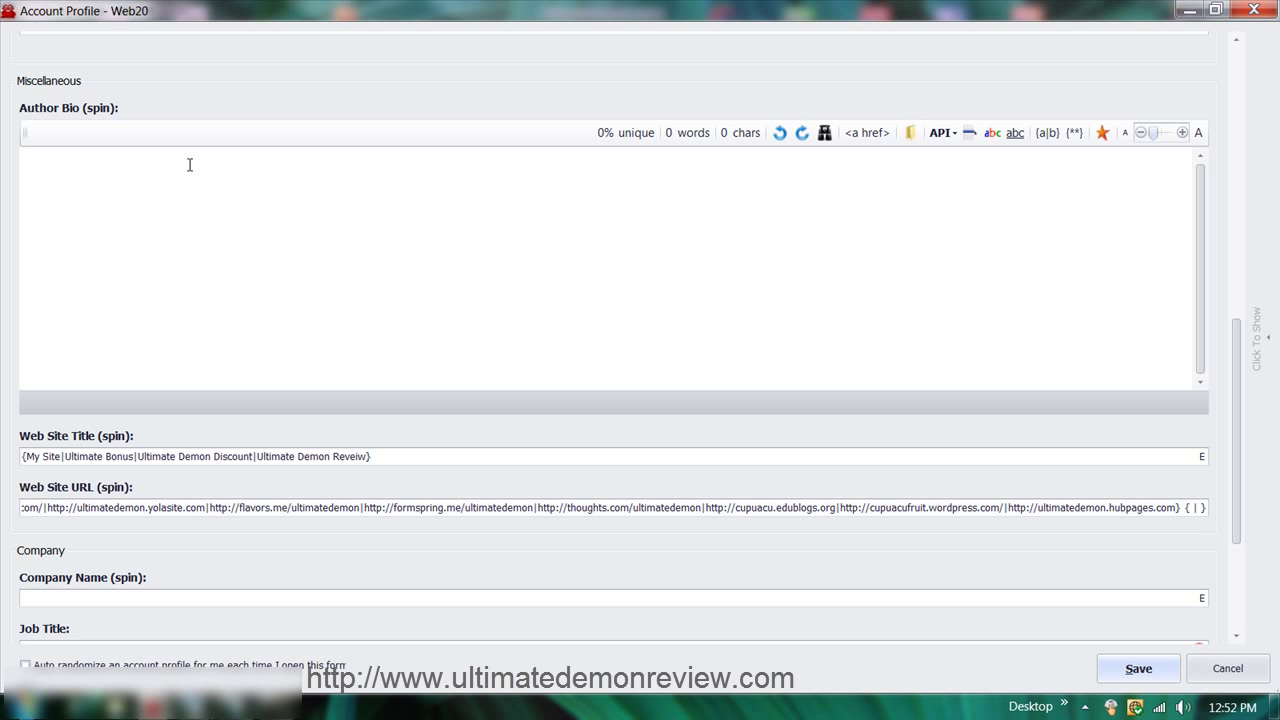
{"action": "type", "text": "Just a Girl"}
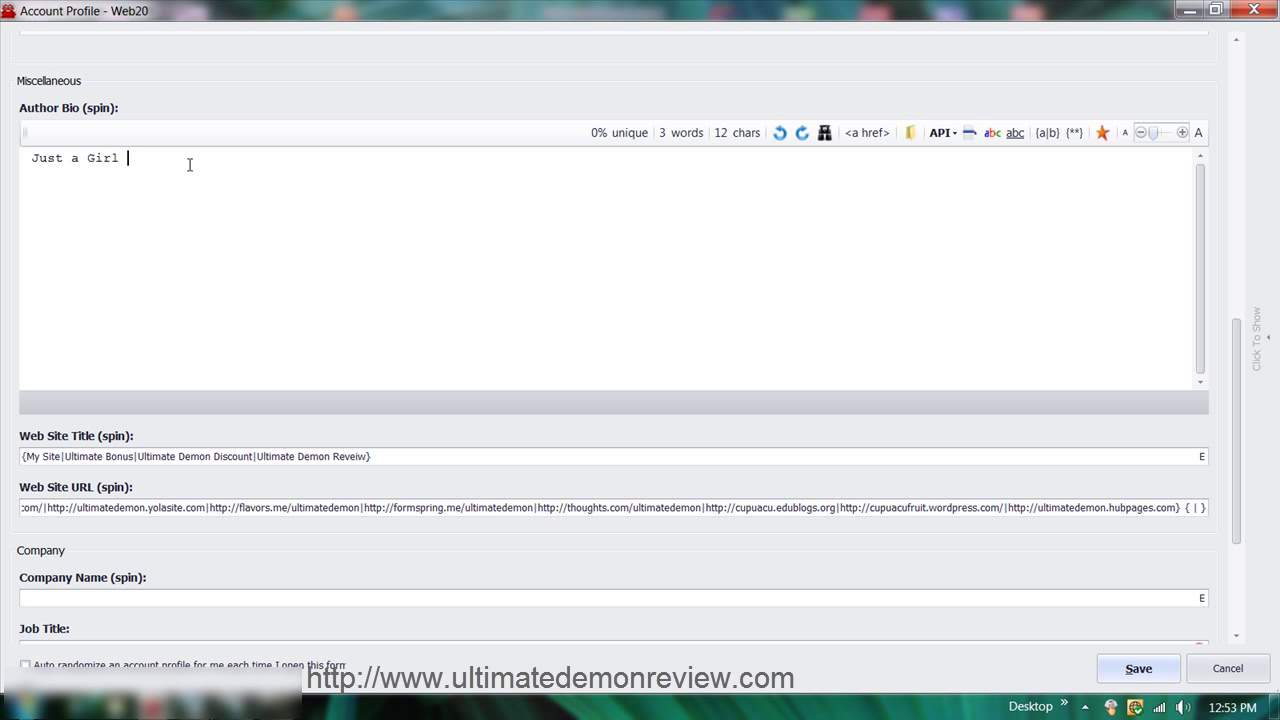
{"action": "key", "text": "BackSpace"}
{"action": "key", "text": "BackSpace"}
{"action": "key", "text": "BackSpace"}
{"action": "key", "text": "BackSpace"}
{"action": "key", "text": "BackSpace"}
{"action": "type", "text": "girl in the world."}
{"action": "key", "text": "ctrl+a"}
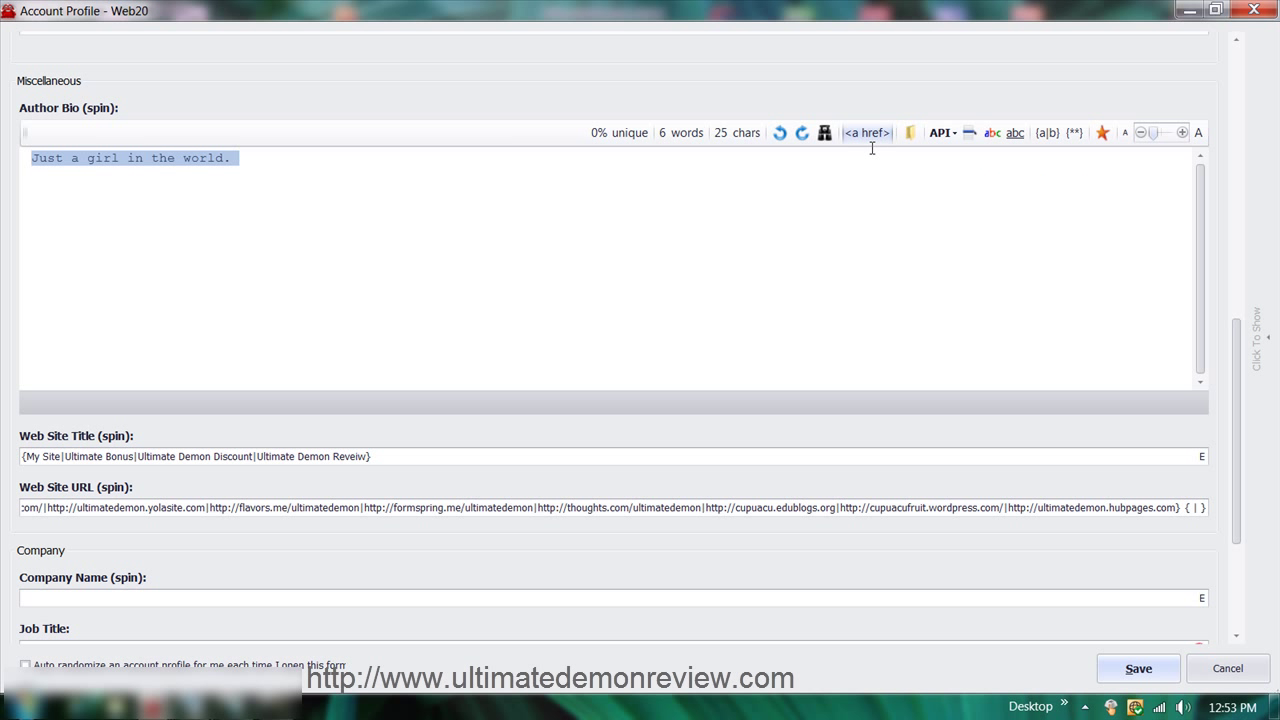
{"action": "left_click", "coordinate": [1075, 135]}
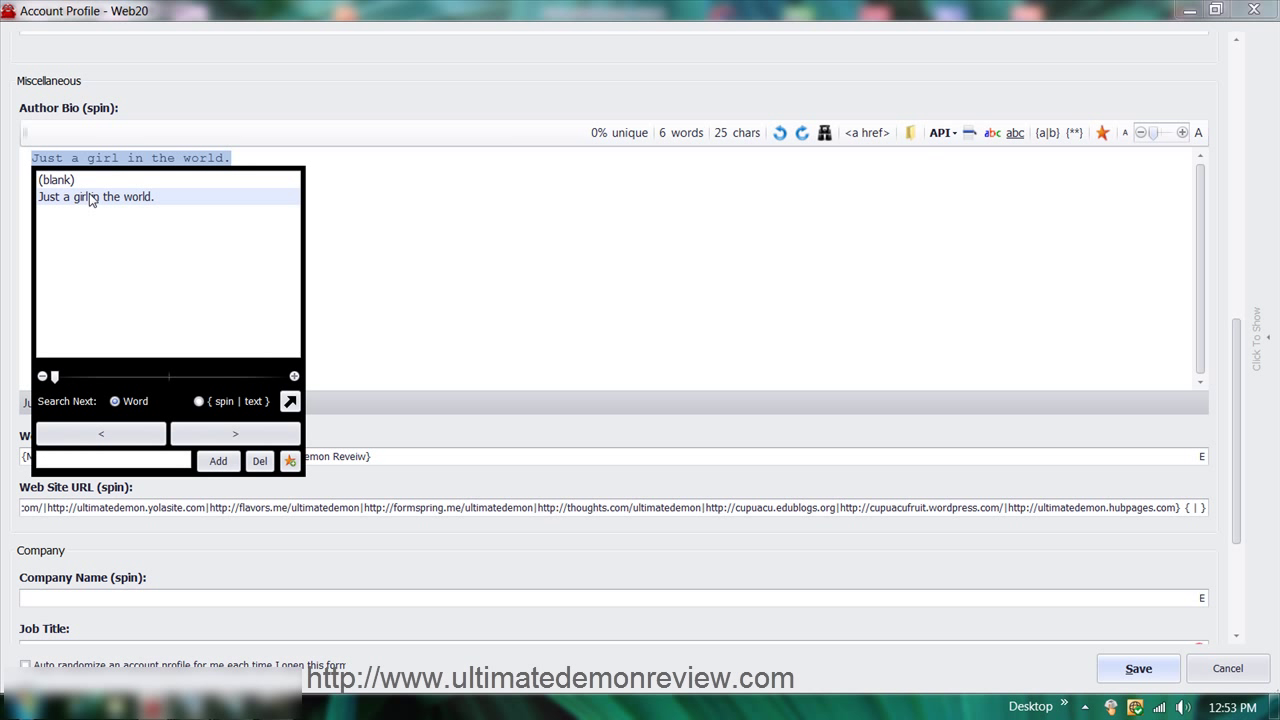
{"action": "left_click", "coordinate": [67, 459]}
{"action": "type", "text": "Jusat aa squ"}
{"action": "key", "text": "BackSpace"}
{"action": "key", "text": "BackSpace"}
{"action": "key", "text": "BackSpace"}
{"action": "key", "text": "BackSpace"}
{"action": "key", "text": "BackSpace"}
{"action": "key", "text": "BackSpace"}
{"action": "key", "text": "BackSpace"}
{"action": "key", "text": "BackSpace"}
{"action": "key", "text": "BackSpace"}
{"action": "key", "text": "BackSpace"}
{"action": "key", "text": "BackSpace"}
{"action": "key", "text": "BackSpace"}
{"action": "key", "text": "BackSpace"}
{"action": "key", "text": "BackSpace"}
Add "Internet junkie who has no idea why I even created this profile." as a spin alternative for the Author Bio sentence
{"action": "type", "text": "Interne"}
{"action": "key", "text": "BackSpace"}
{"action": "key", "text": "BackSpace"}
{"action": "type", "text": "net"}
{"action": "type", "text": " junkie"}
{"action": "type", "text": "a"}
{"action": "type", "text": "who ha"}
{"action": "type", "text": "s no"}
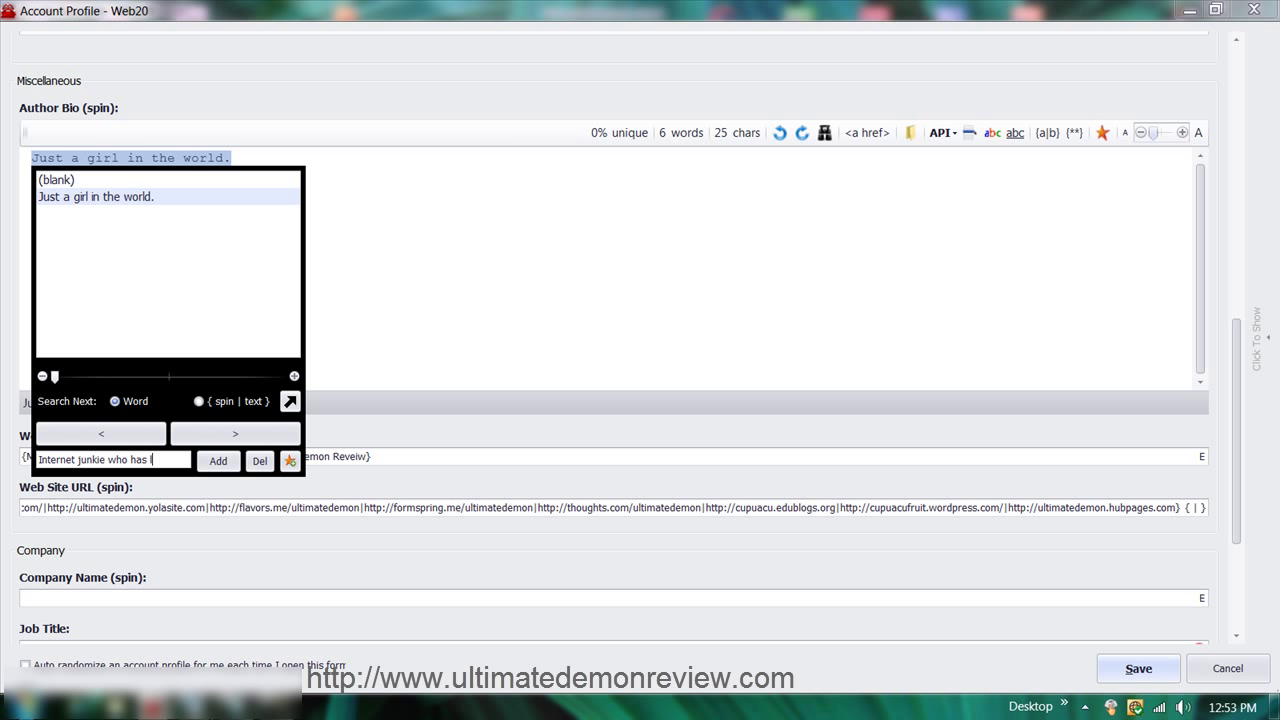
{"action": "type", "text": " idea"}
{"action": "type", "text": "why "}
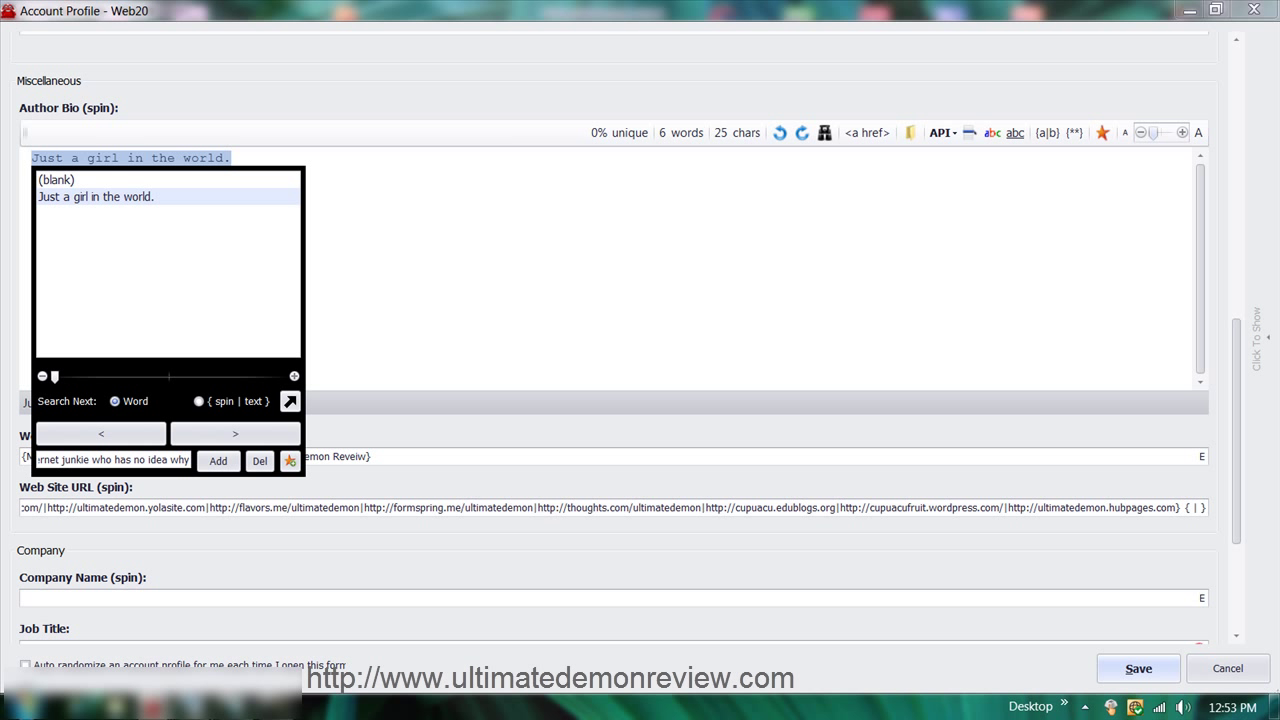
{"action": "type", "text": "I'm evene"}
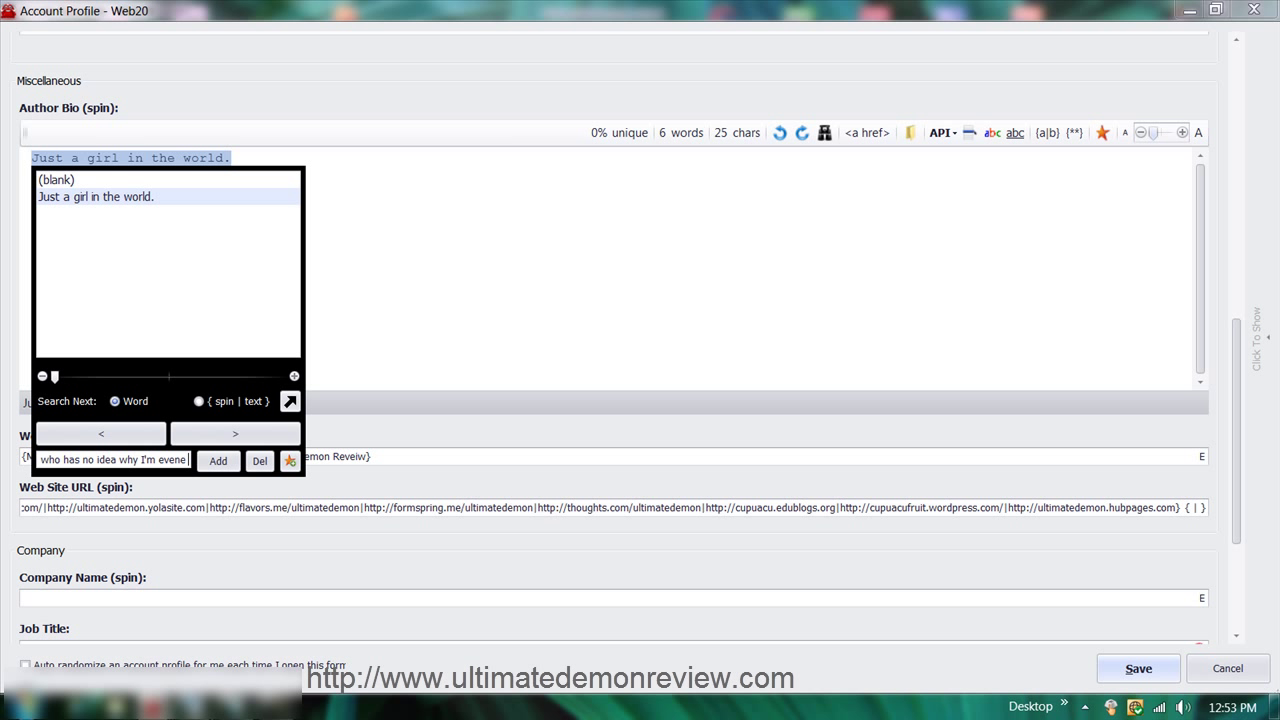
{"action": "key", "text": "BackSpace"}
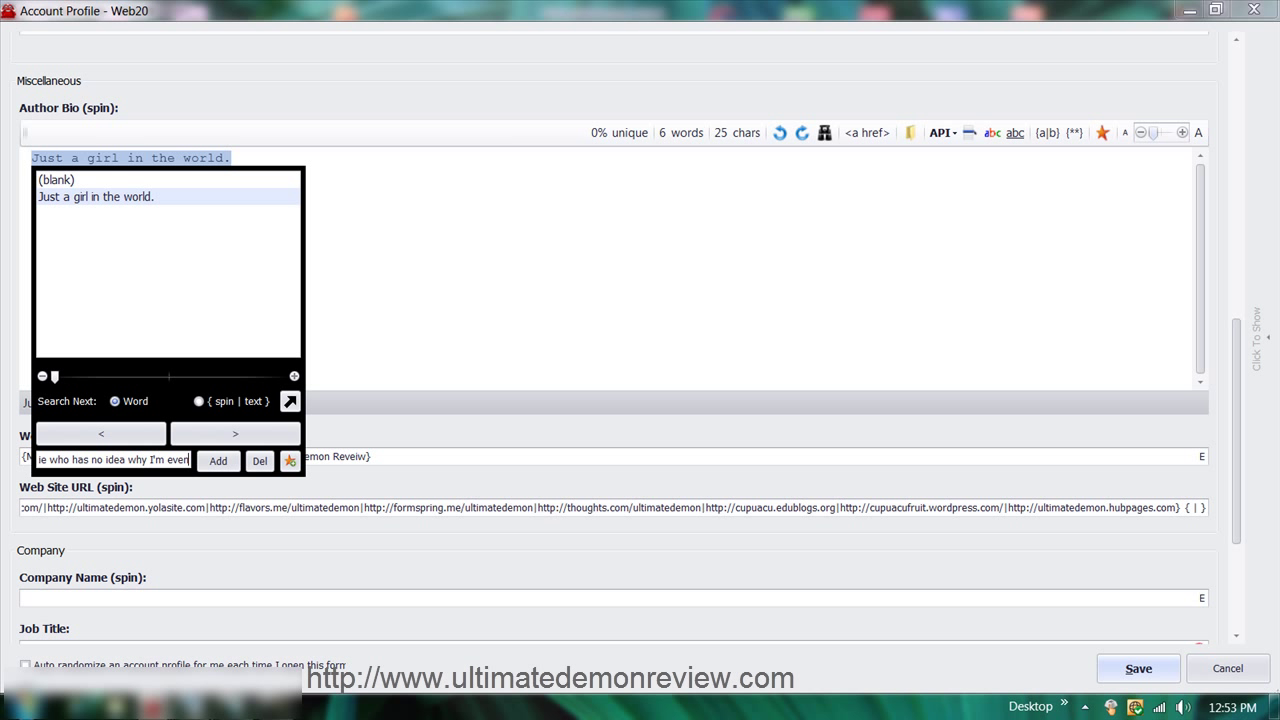
{"action": "key", "text": "BackSpace"}
{"action": "key", "text": "BackSpace"}
{"action": "key", "text": "BackSpace"}
{"action": "key", "text": "BackSpace"}
{"action": "key", "text": "BackSpace"}
{"action": "key", "text": "BackSpace"}
{"action": "key", "text": "BackSpace"}
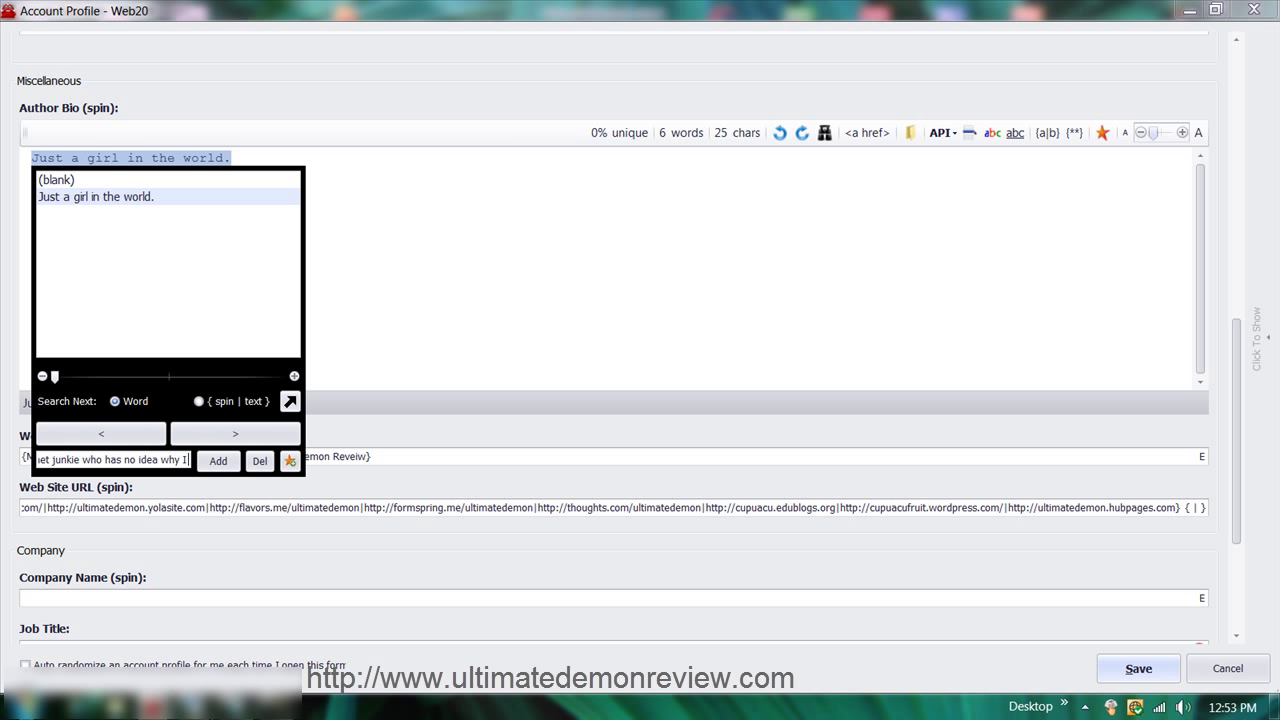
{"action": "type", "text": "even"}
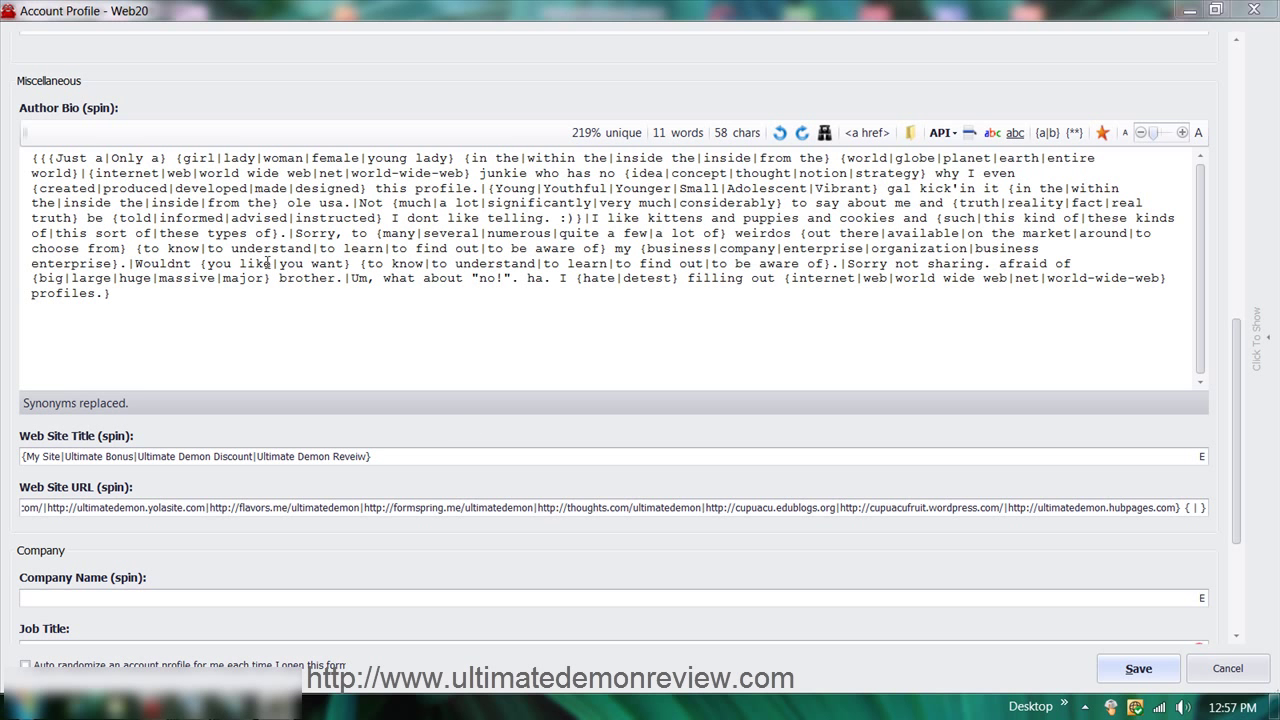
Review the completed profile form from the email and address details through the Author Bio to the Web 2.0 Properties
{"action": "scroll", "coordinate": [236, 298], "scroll_direction": "up", "scroll_amount": 5}
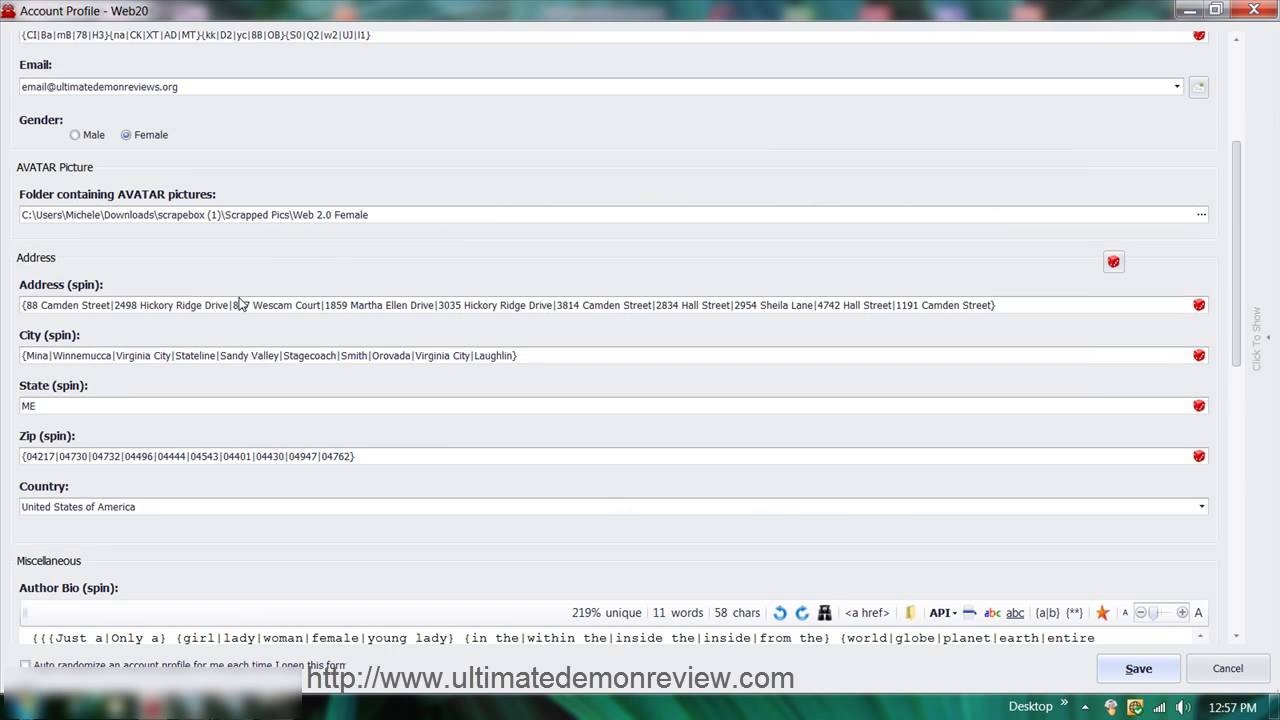
{"action": "scroll", "coordinate": [241, 297], "scroll_direction": "down", "scroll_amount": 6}
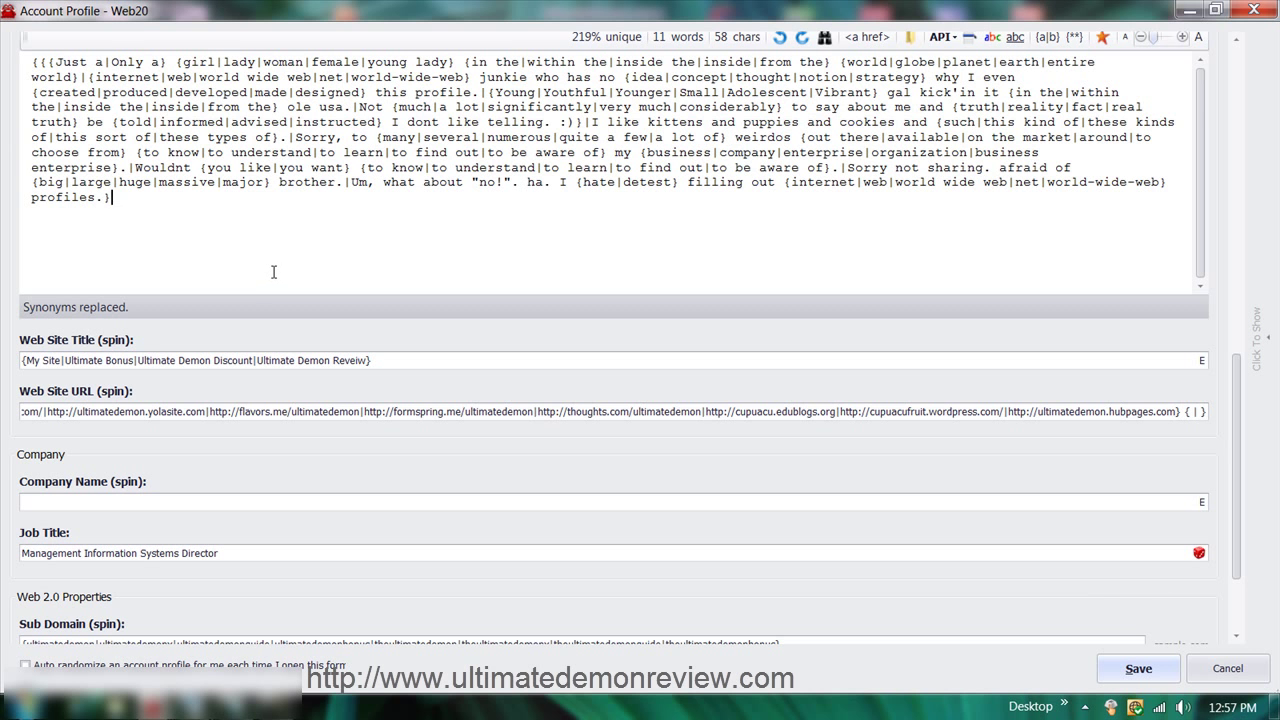
{"action": "scroll", "coordinate": [274, 270], "scroll_direction": "up", "scroll_amount": 2}
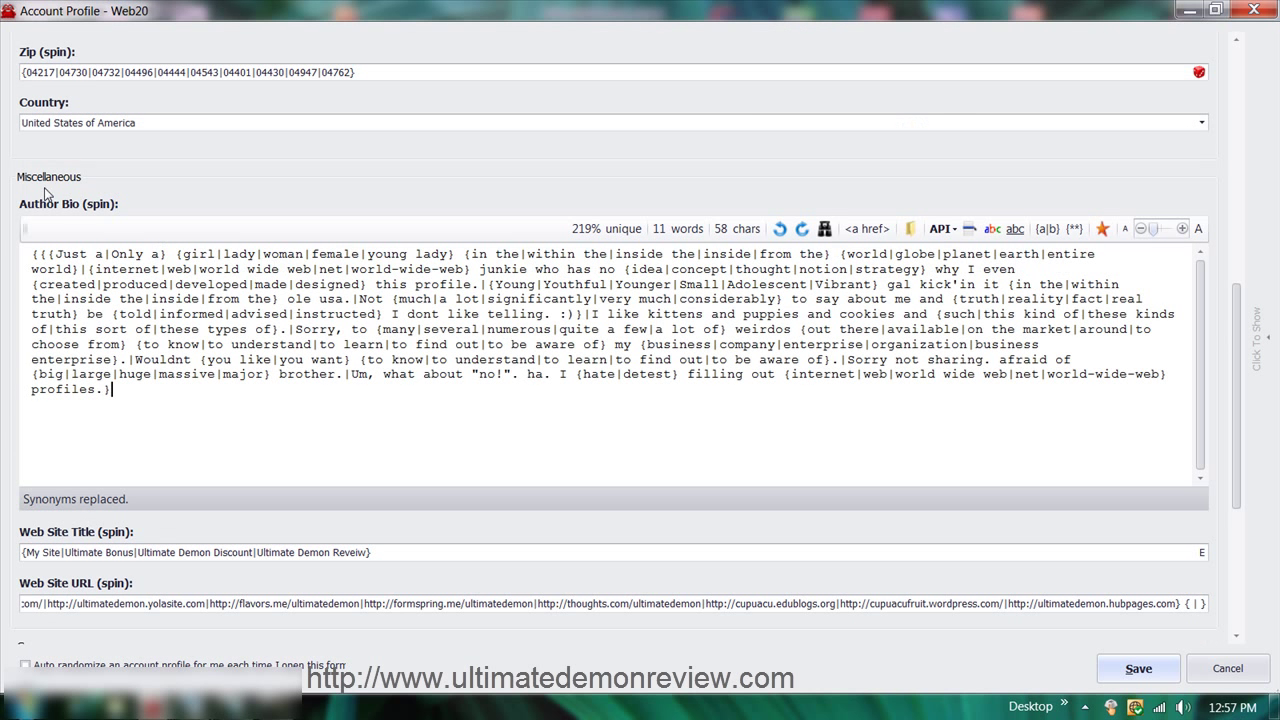
{"action": "scroll", "coordinate": [610, 405], "scroll_direction": "down", "scroll_amount": 3}
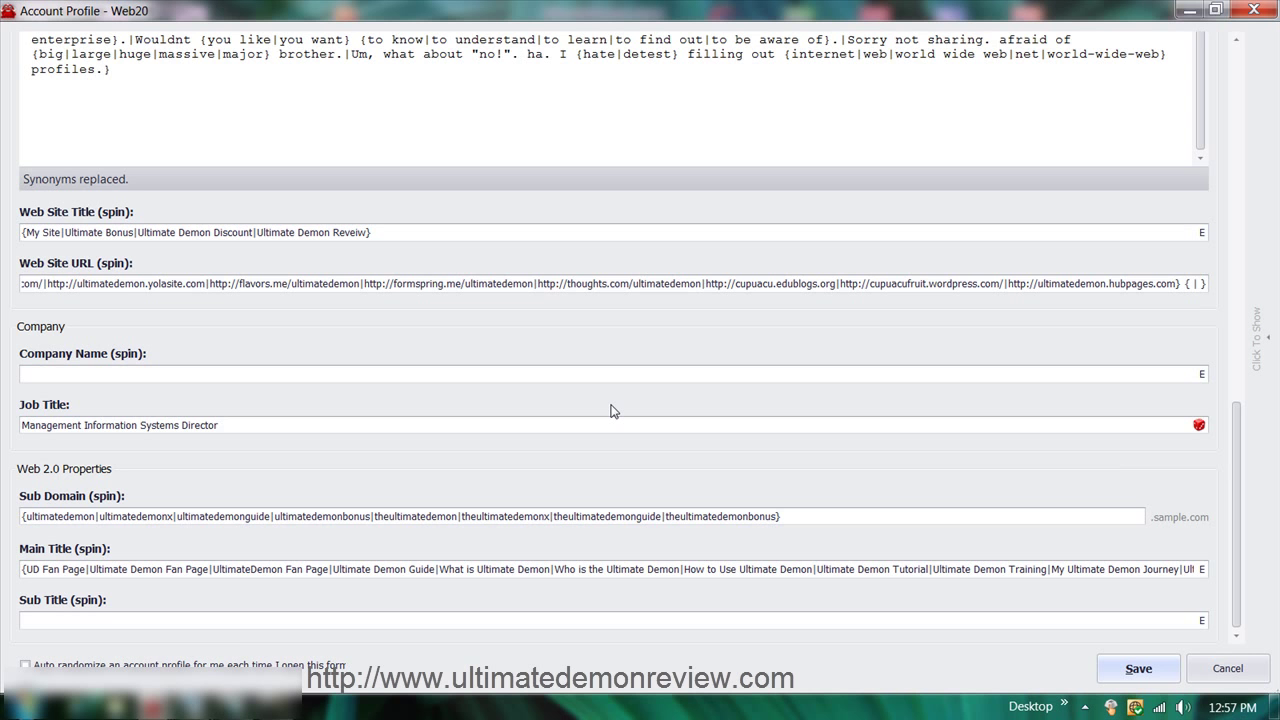
{"action": "scroll", "coordinate": [612, 410], "scroll_direction": "up", "scroll_amount": 3}
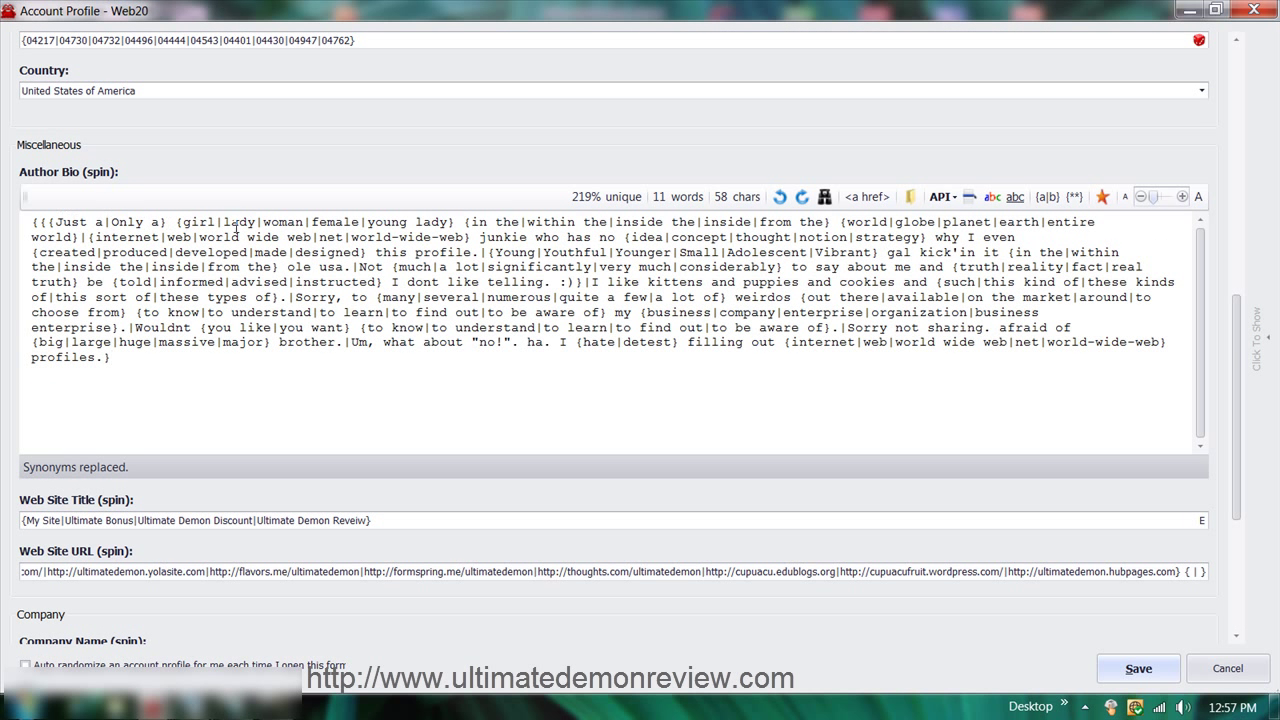
{"action": "scroll", "coordinate": [588, 390], "scroll_direction": "down", "scroll_amount": 3}
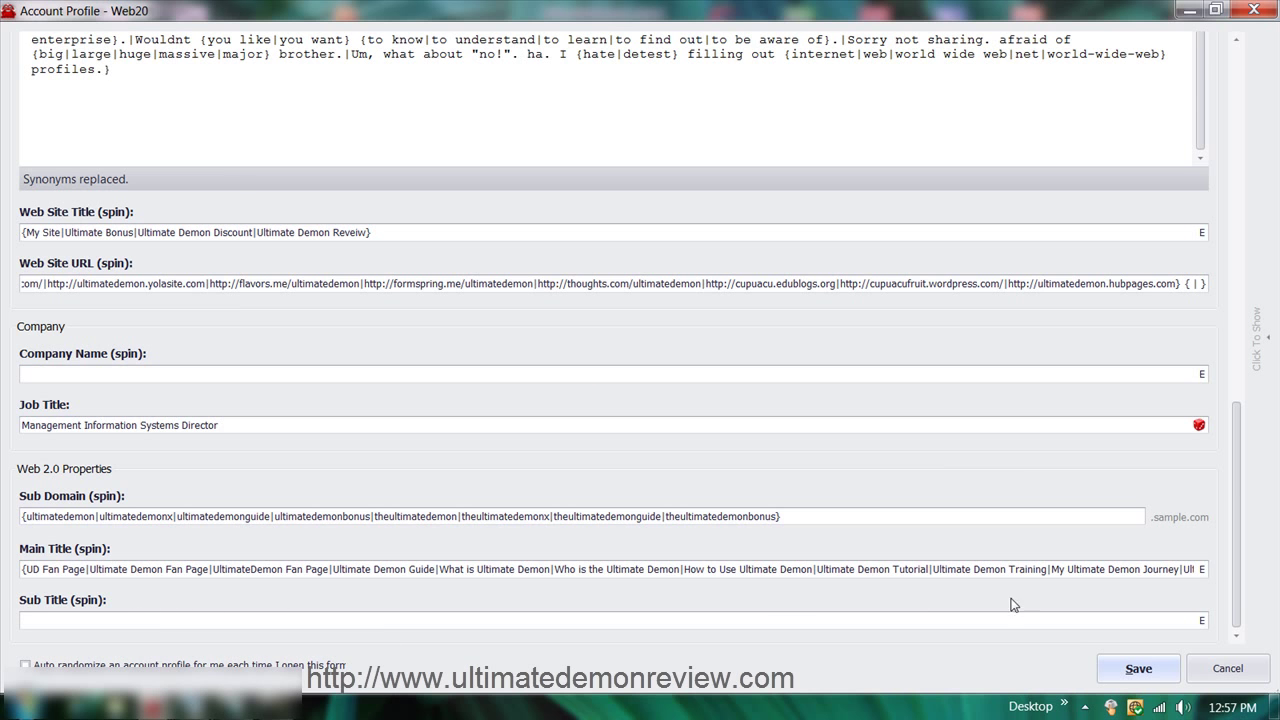
{"action": "scroll", "coordinate": [1012, 590], "scroll_direction": "up", "scroll_amount": 15}
{"action": "scroll", "coordinate": [980, 505], "scroll_direction": "down", "scroll_amount": 15}
Try to save the account profile, and set the Company Name to spin between blank and "I work for the man!"
{"action": "left_click", "coordinate": [1137, 669]}
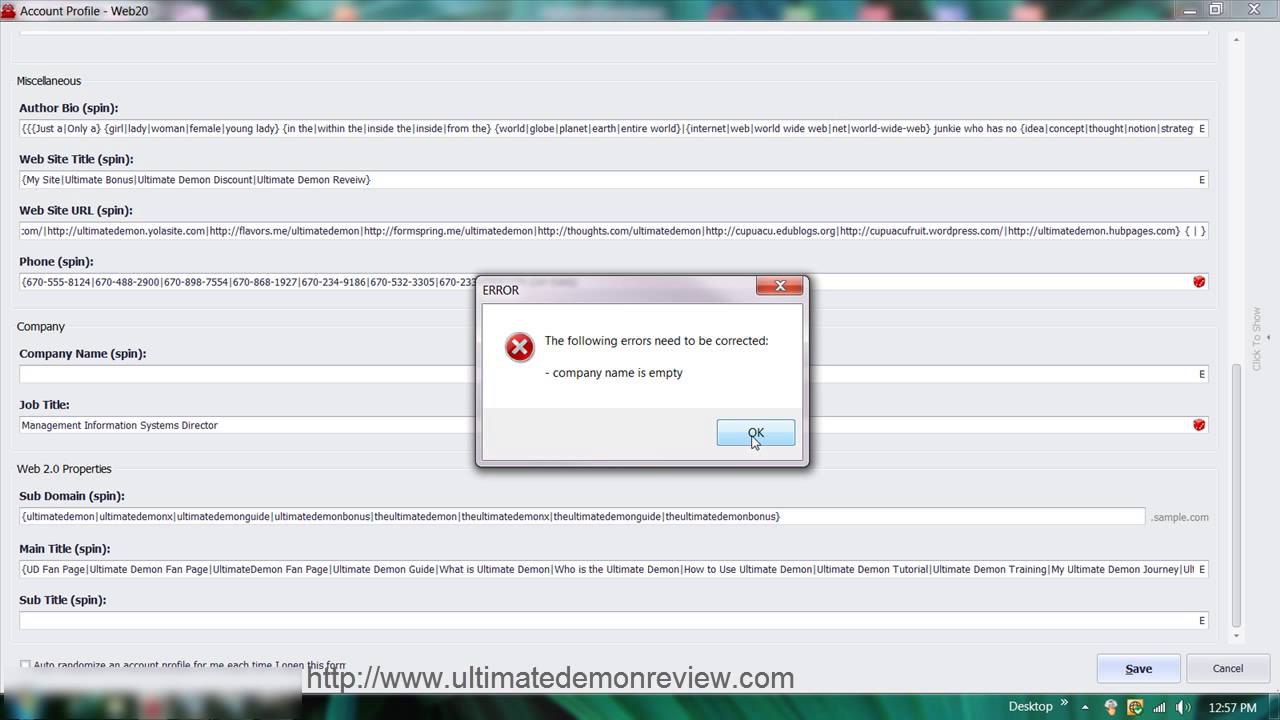
{"action": "left_click", "coordinate": [755, 433]}
{"action": "left_click", "coordinate": [325, 372]}
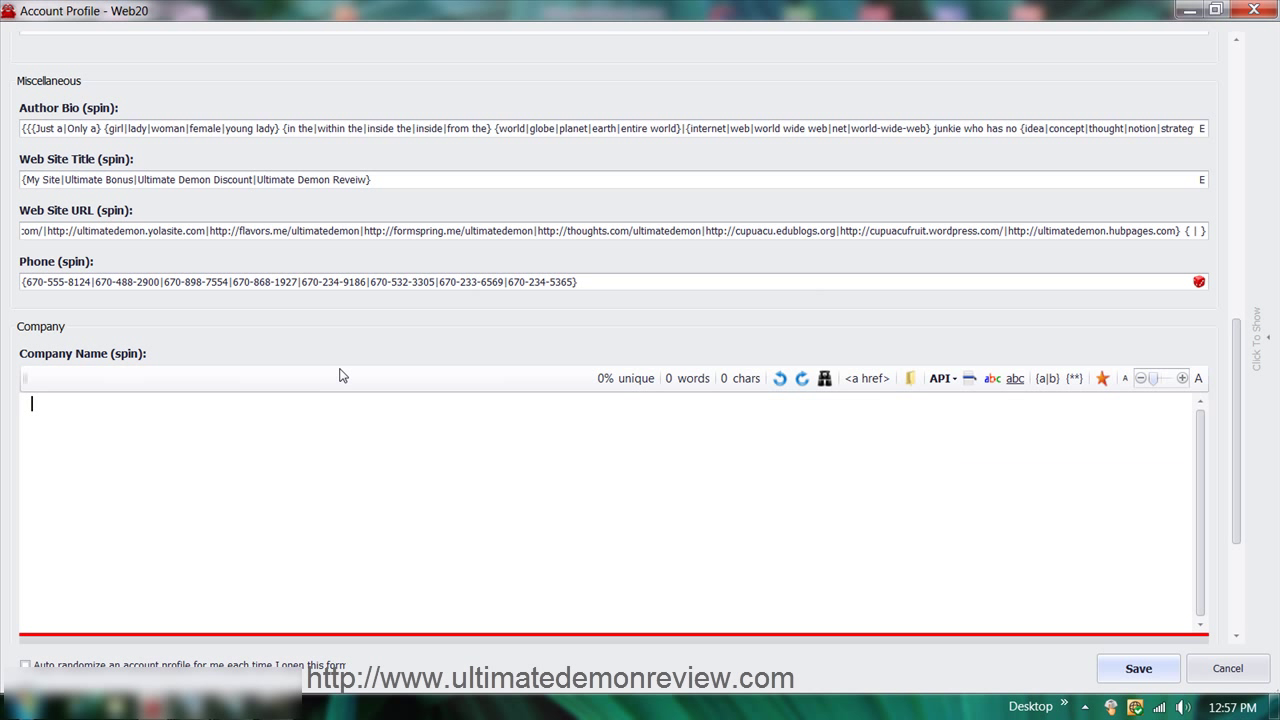
{"action": "type", "text": "I work for the man"}
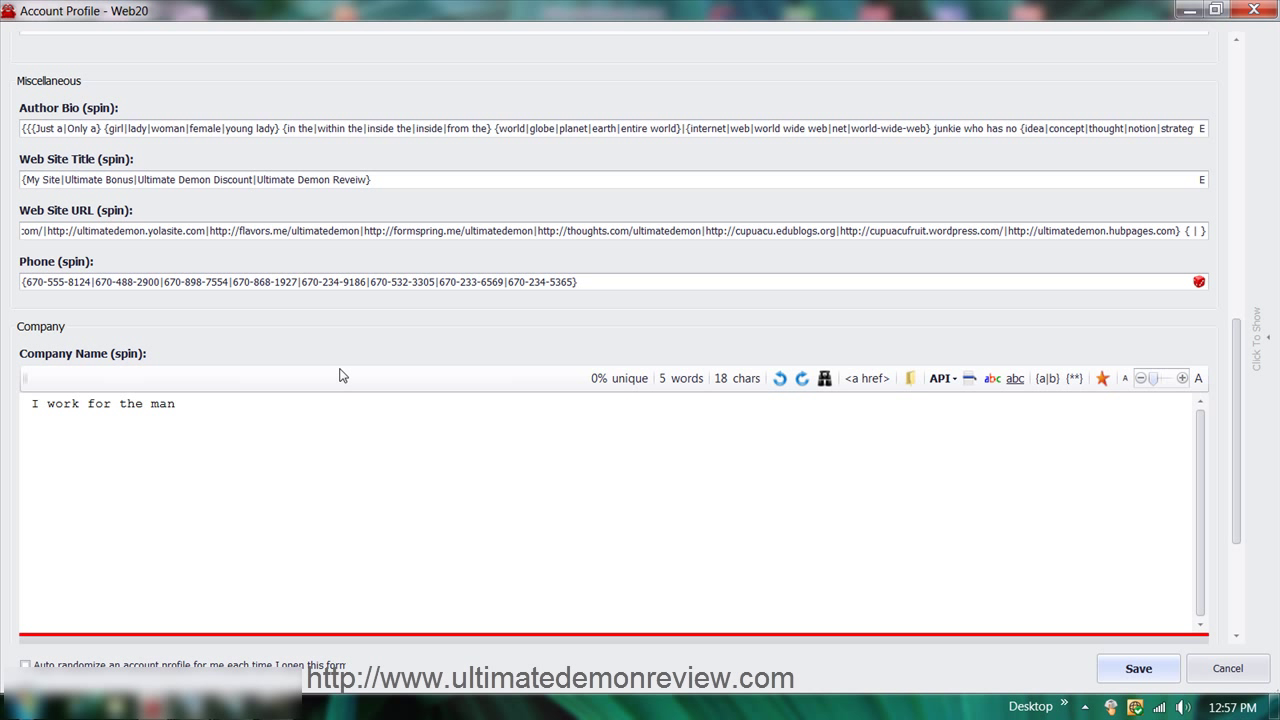
{"action": "type", "text": "!"}
{"action": "key", "text": "ctrl+a"}
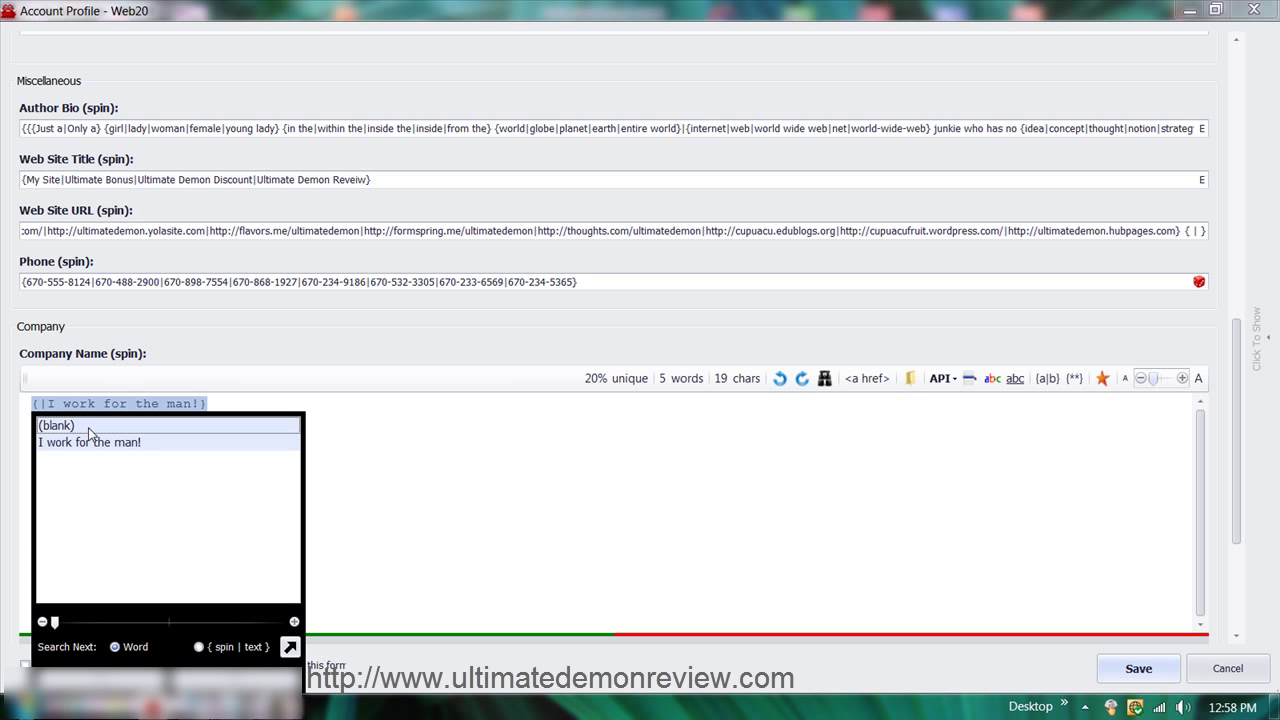
{"action": "left_click", "coordinate": [92, 430]}
Try to save the account profile again, and enter "Thanks for stopping by." as the Sub Title
{"action": "left_click", "coordinate": [1138, 668]}
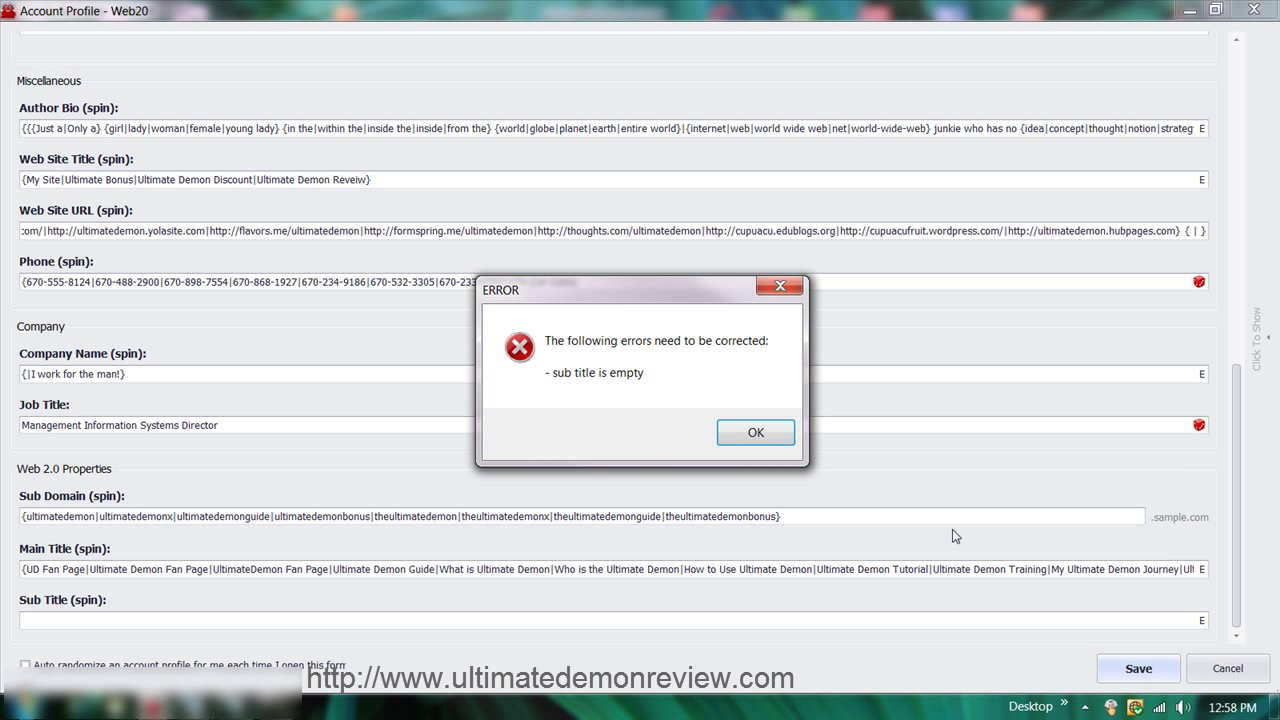
{"action": "left_click", "coordinate": [756, 432]}
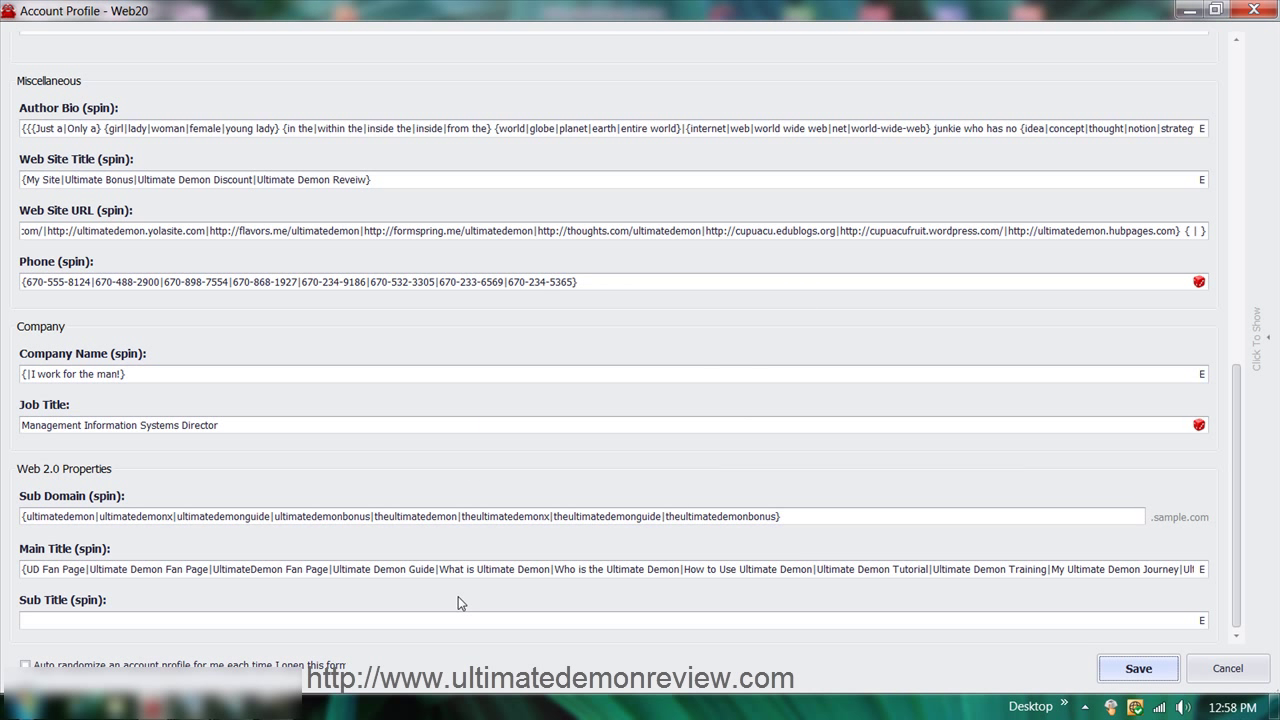
{"action": "left_click", "coordinate": [271, 620]}
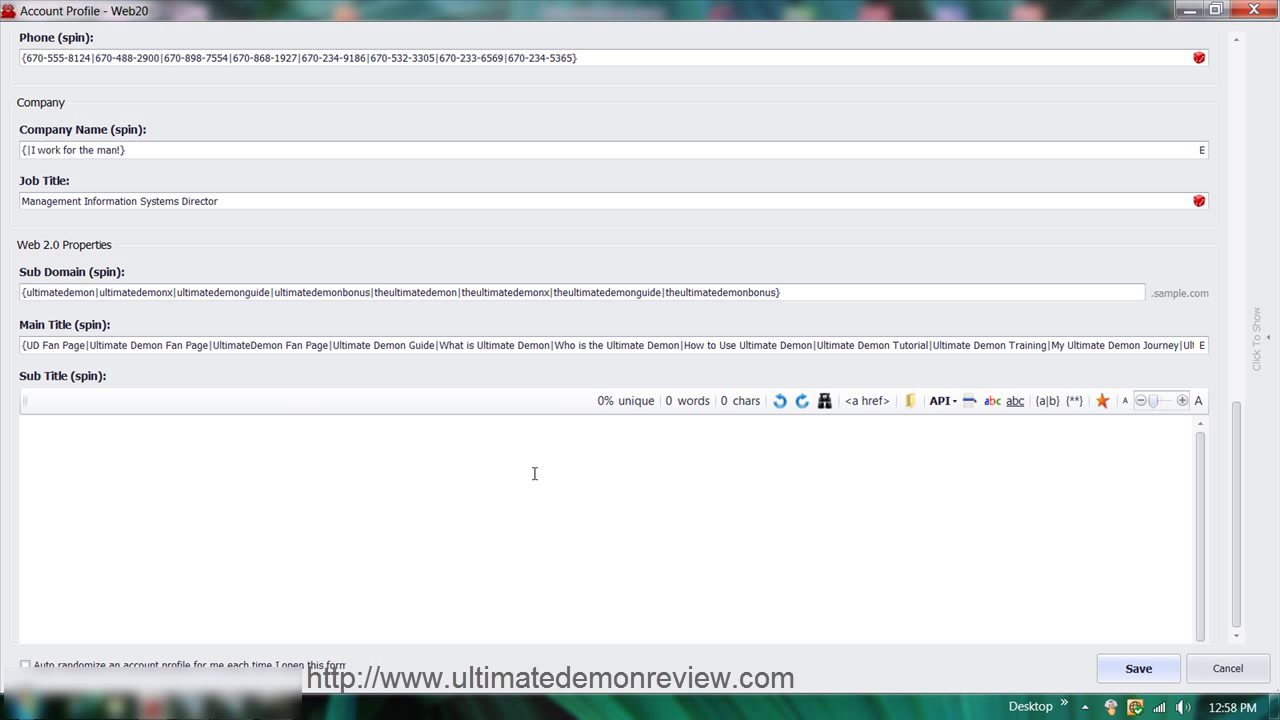
{"action": "type", "text": "Thanks for Stro"}
{"action": "key", "text": "BackSpace"}
{"action": "key", "text": "BackSpace"}
{"action": "key", "text": "BackSpace"}
{"action": "key", "text": "BackSpace"}
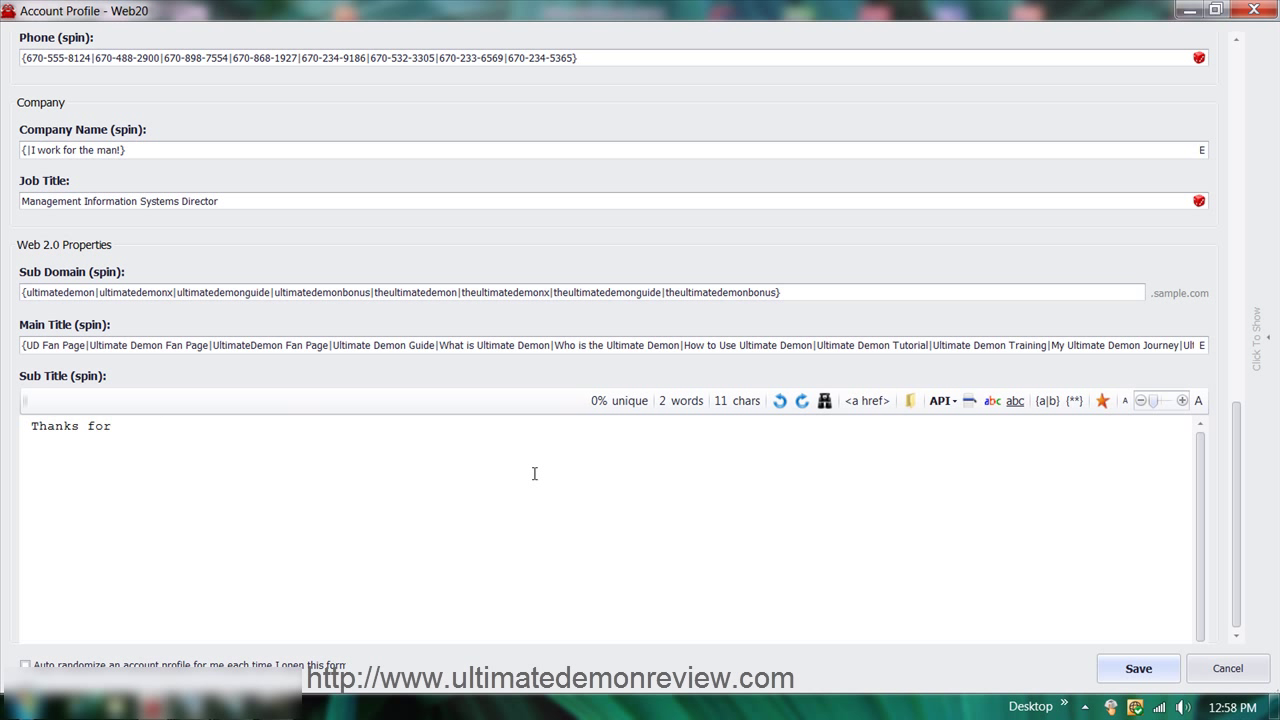
{"action": "type", "text": "stoppoing"}
{"action": "key", "text": "BackSpace"}
{"action": "key", "text": "BackSpace"}
{"action": "key", "text": "BackSpace"}
{"action": "key", "text": "BackSpace"}
{"action": "key", "text": "BackSpace"}
{"action": "type", "text": "ing byu"}
Add a blank spin alternative to the whole Sub Title sentence and save the account profile
{"action": "left_click_drag", "start_coordinate": [222, 426], "coordinate": [28, 426]}
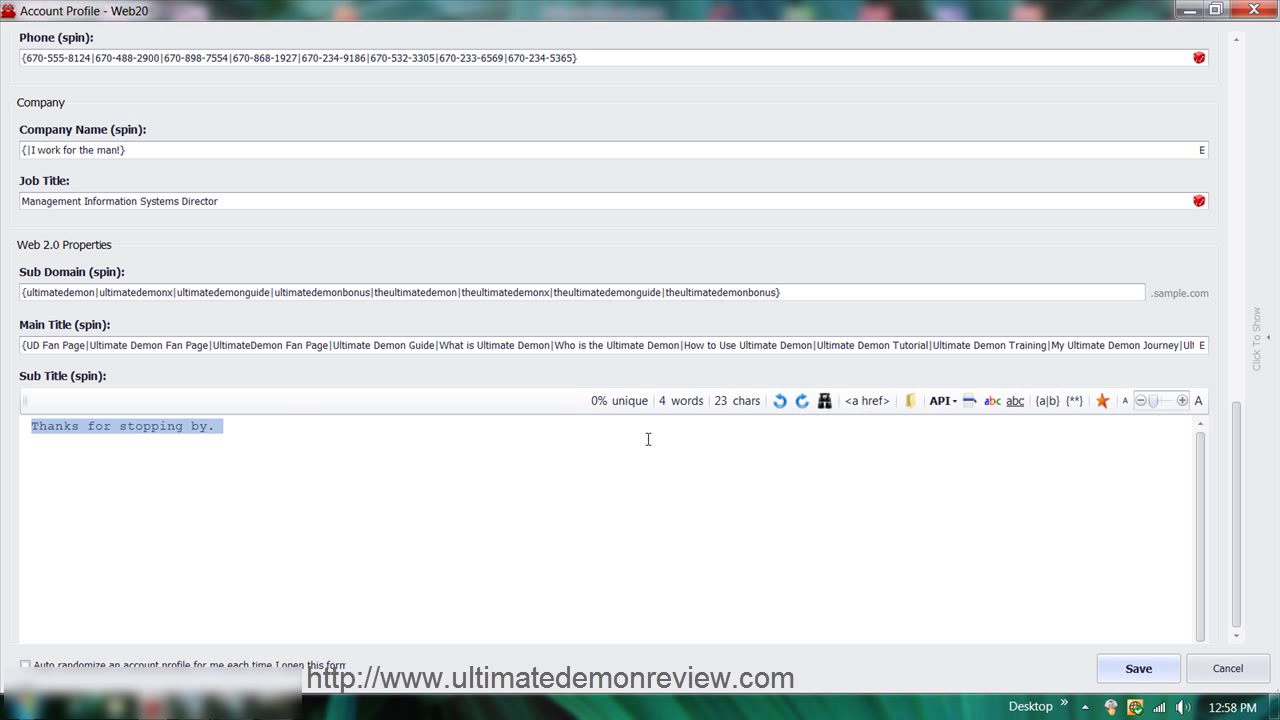
{"action": "key", "text": "ctrl+space"}
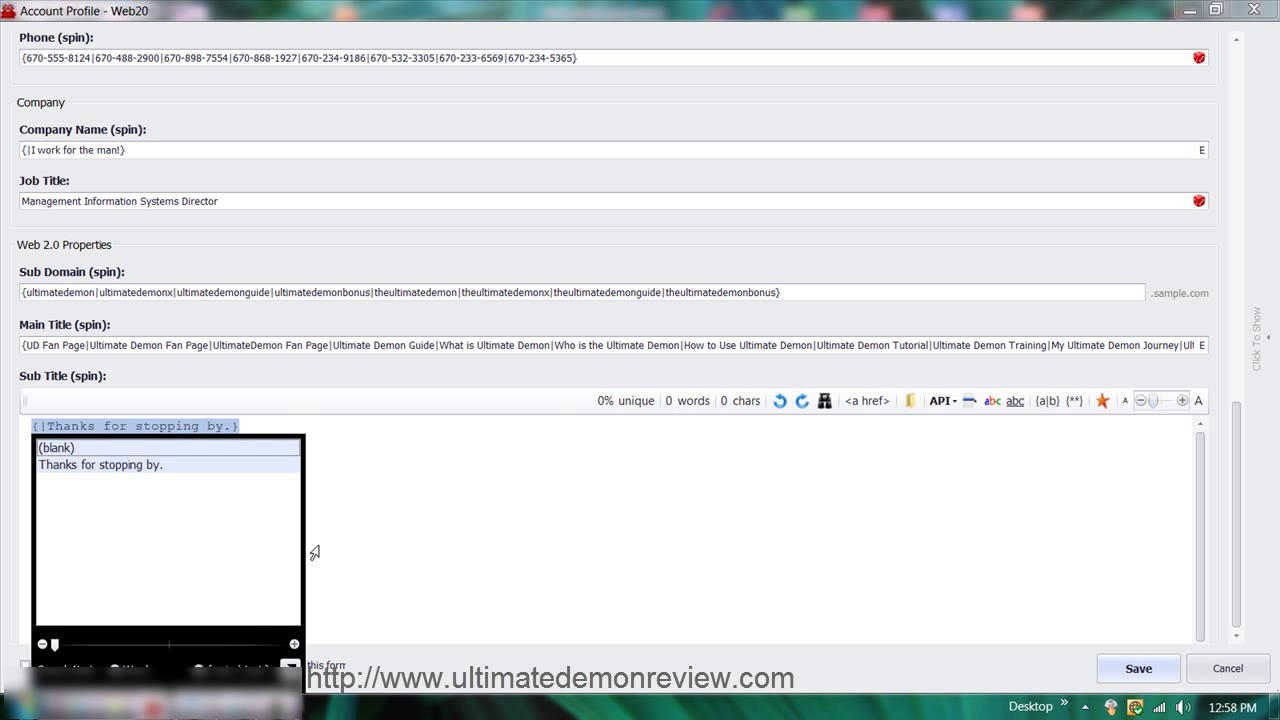
{"action": "key", "text": "Escape"}
{"action": "left_click", "coordinate": [506, 517]}
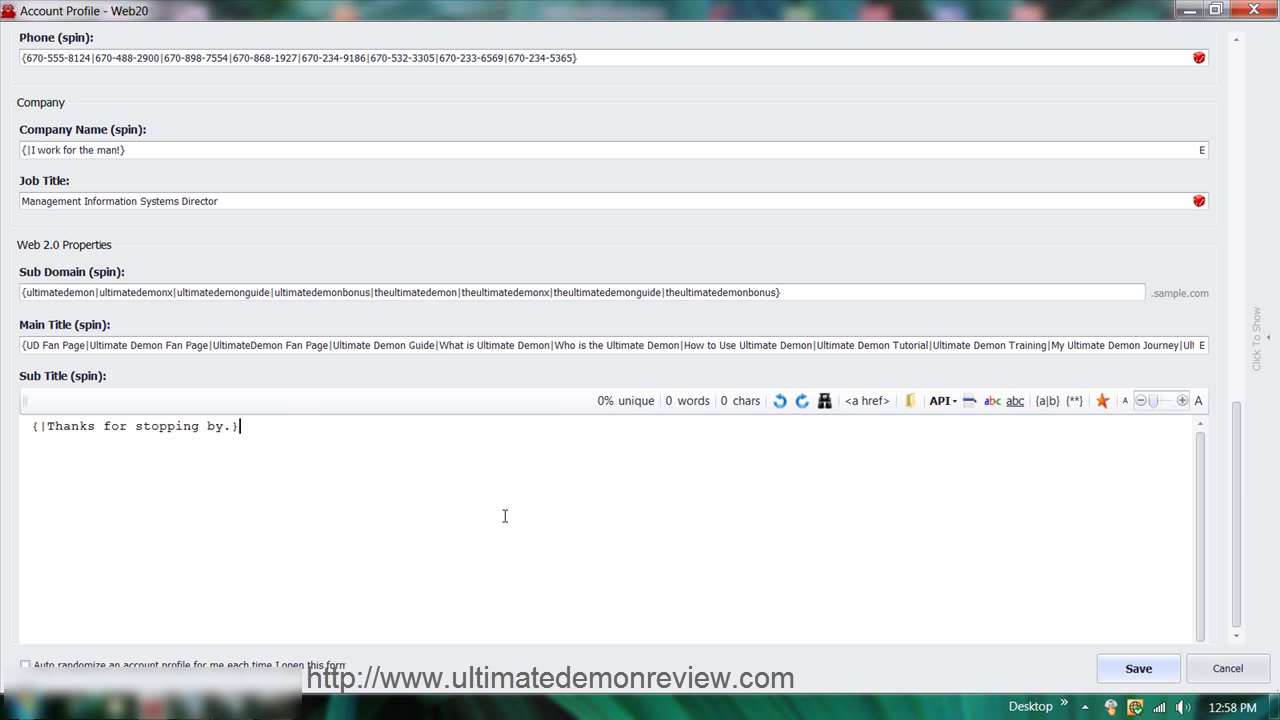
{"action": "left_click", "coordinate": [1140, 668]}
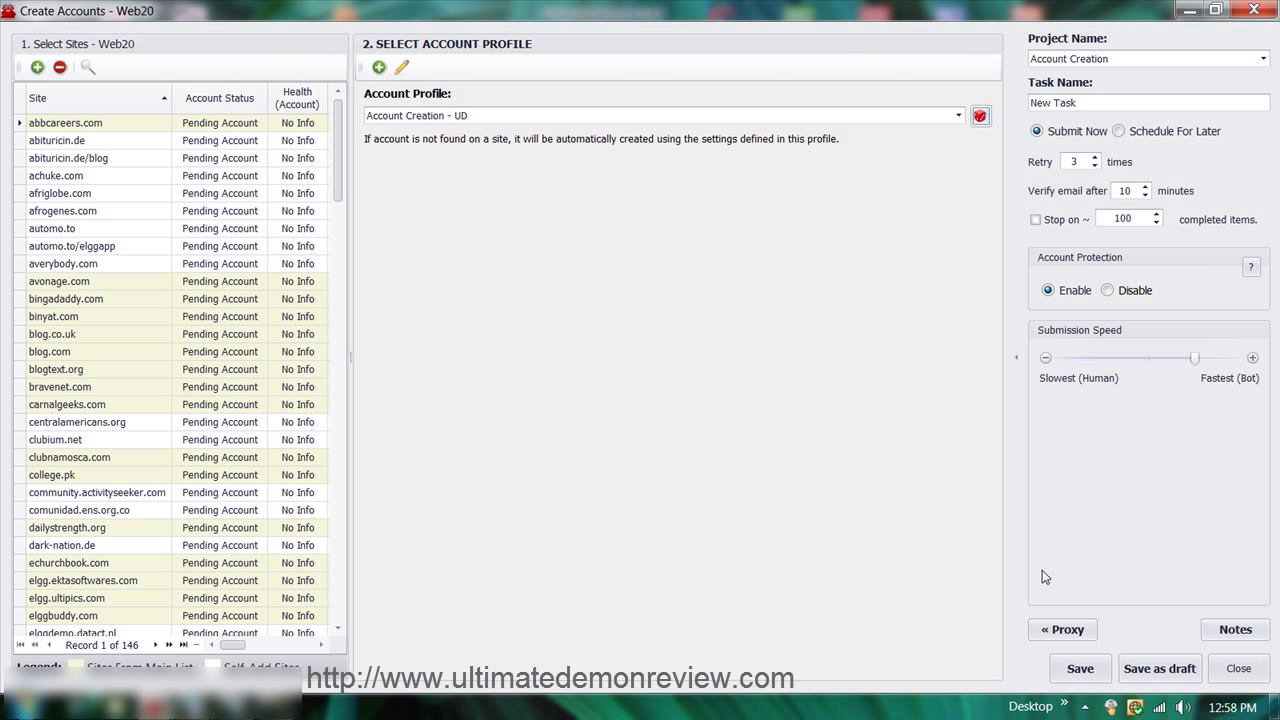
Switch the task's proxy setting to local proxies with custom proxy servers and paste in the proxy list
{"action": "left_click", "coordinate": [1080, 629]}
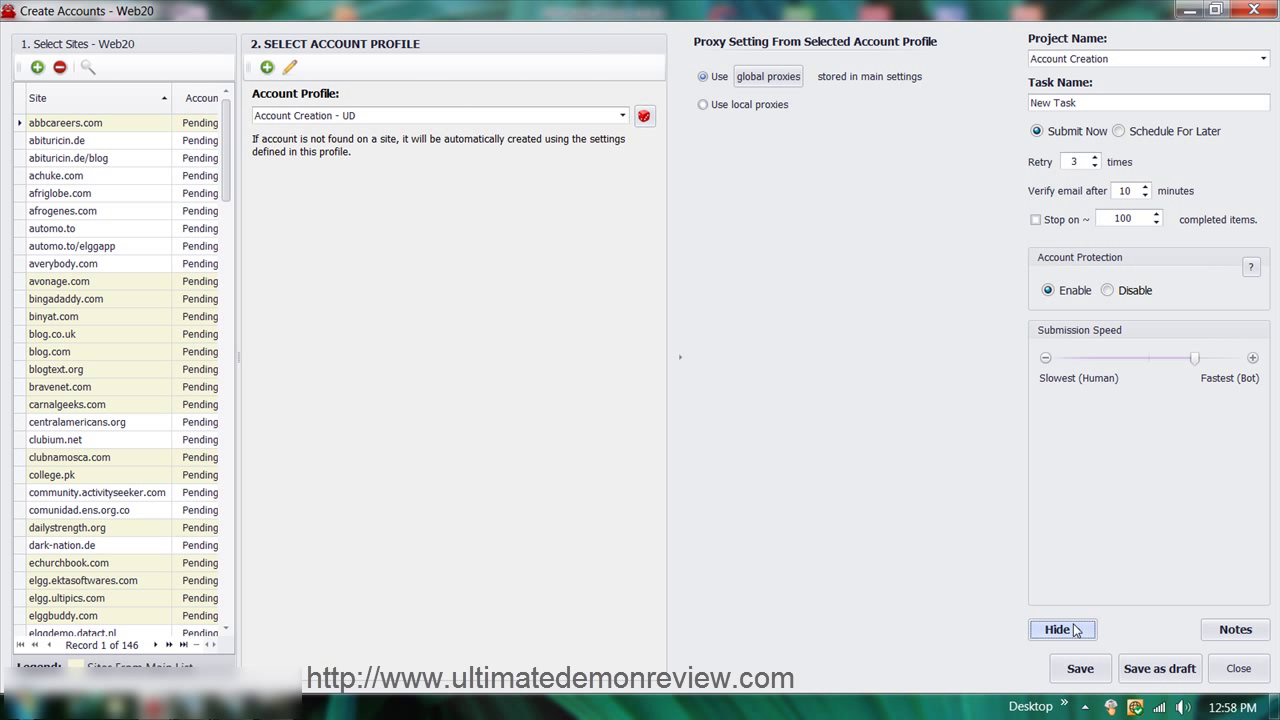
{"action": "left_click", "coordinate": [742, 104]}
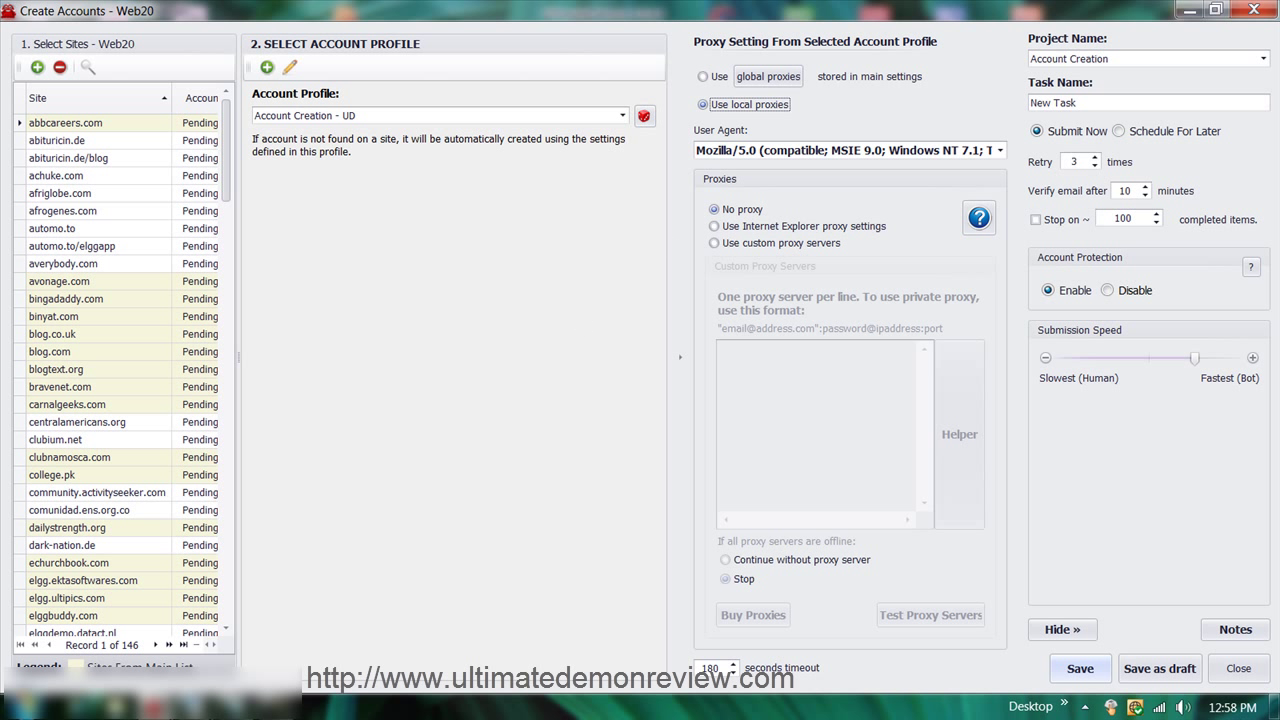
{"action": "left_click", "coordinate": [40, 708]}
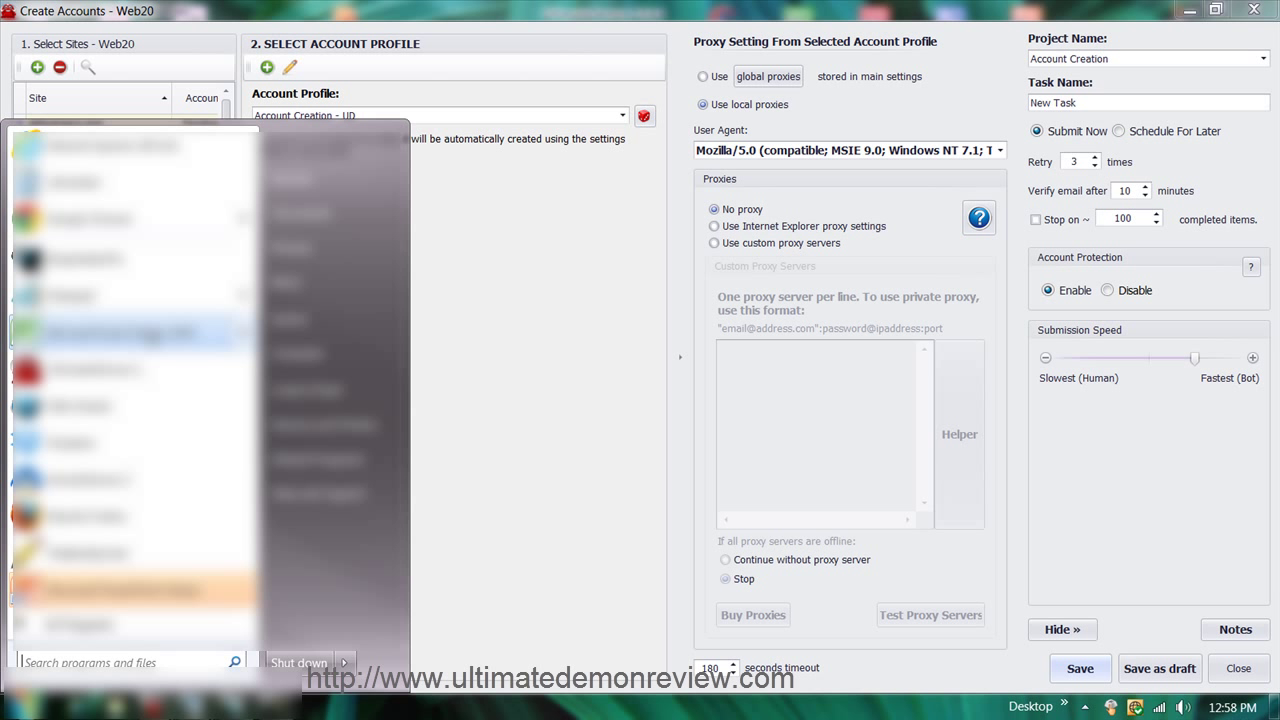
{"action": "mouse_move", "coordinate": [245, 333]}
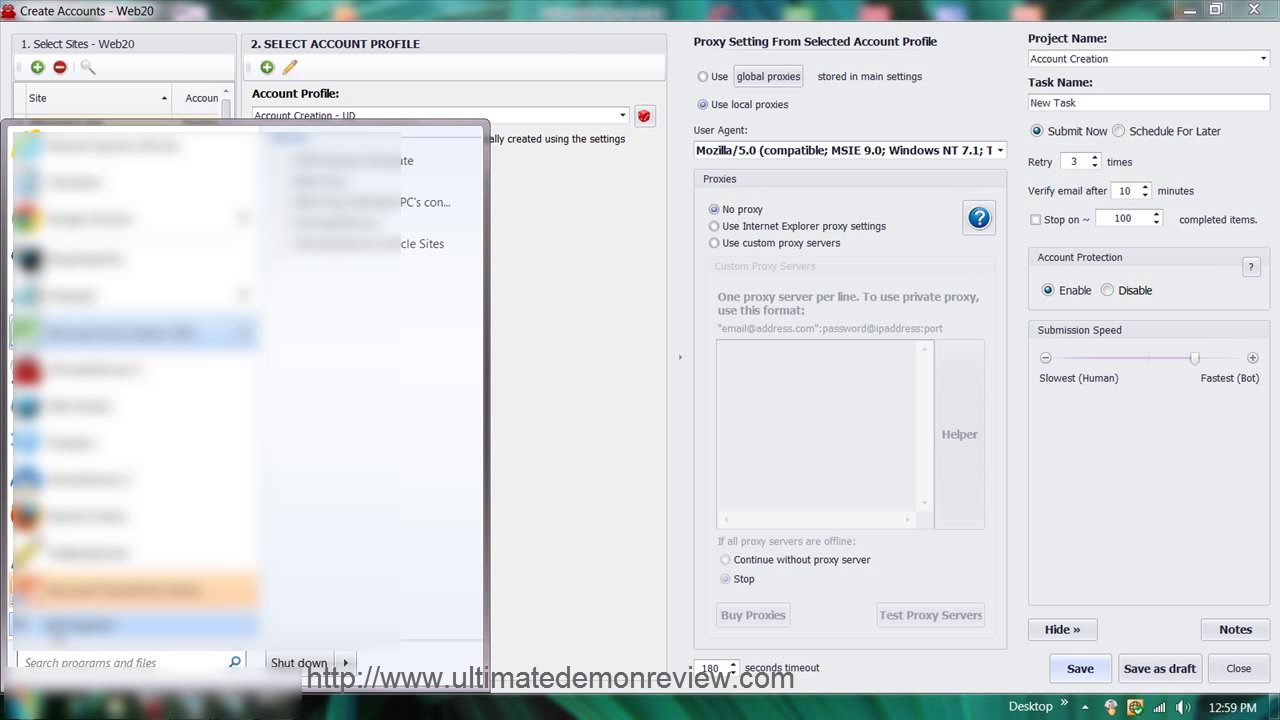
{"action": "left_click", "coordinate": [210, 66]}
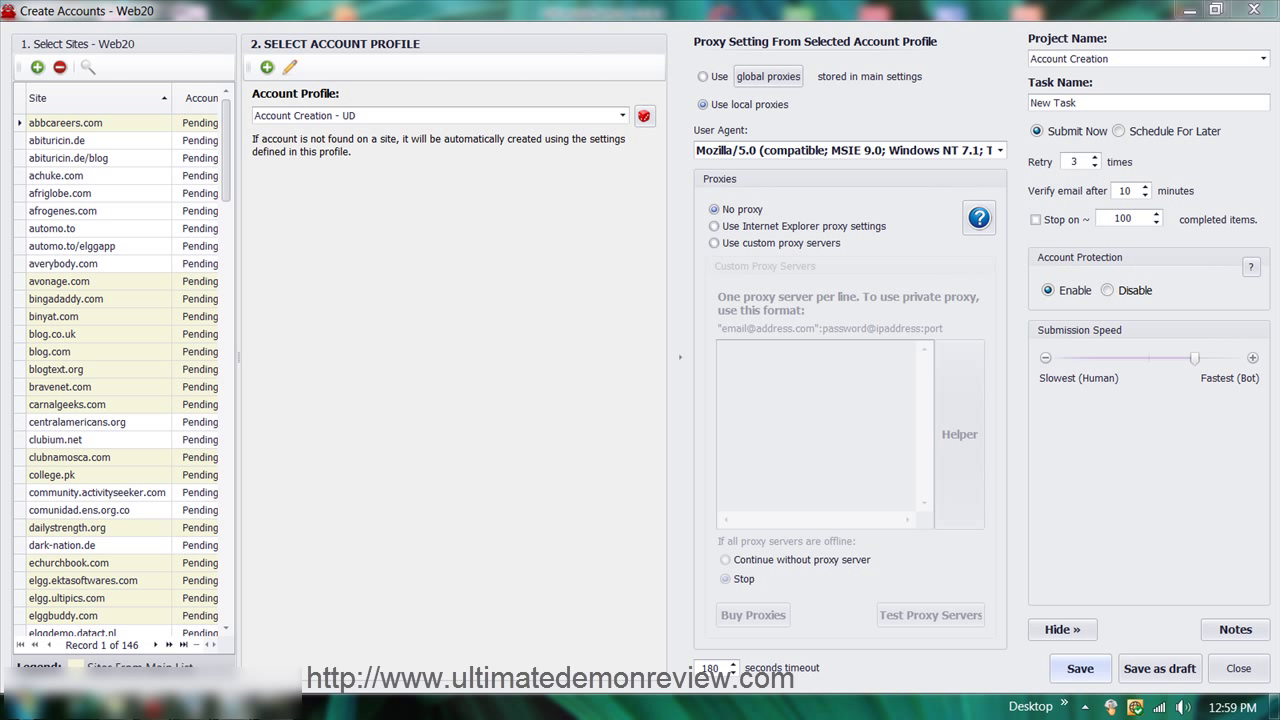
{"action": "left_click", "coordinate": [723, 245]}
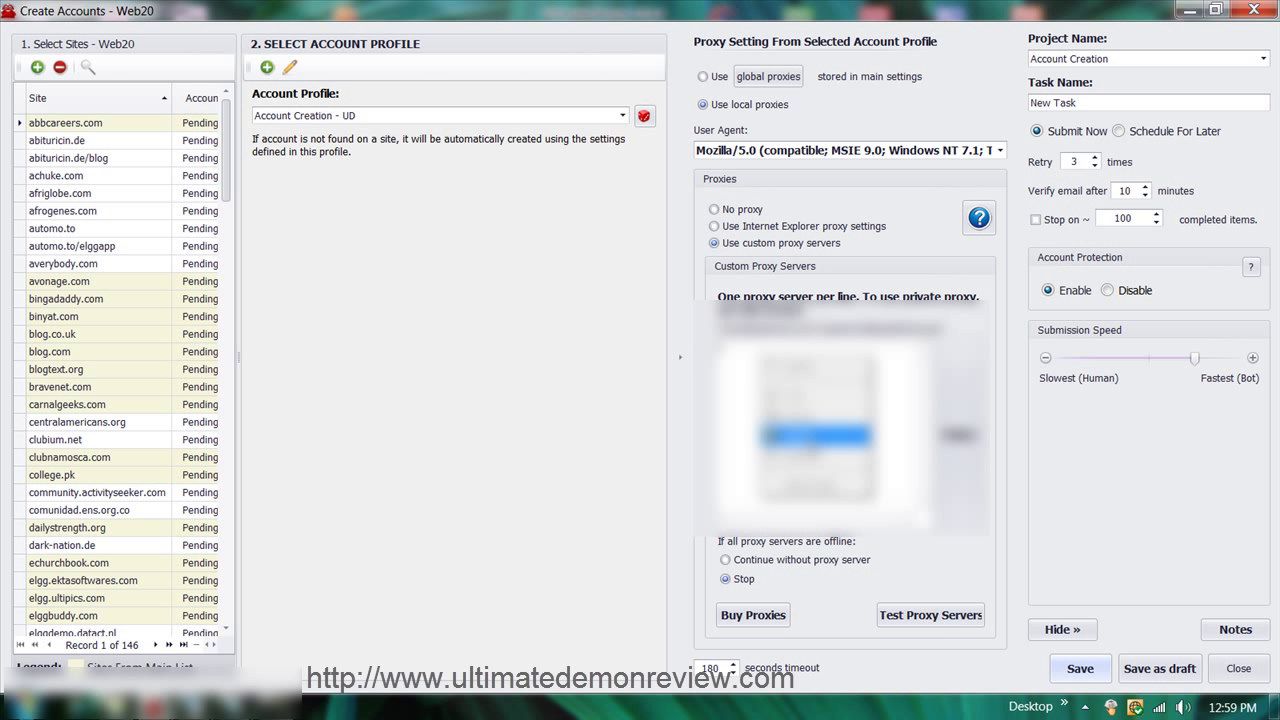
Test the custom proxy servers and close the test results
{"action": "left_click", "coordinate": [911, 617]}
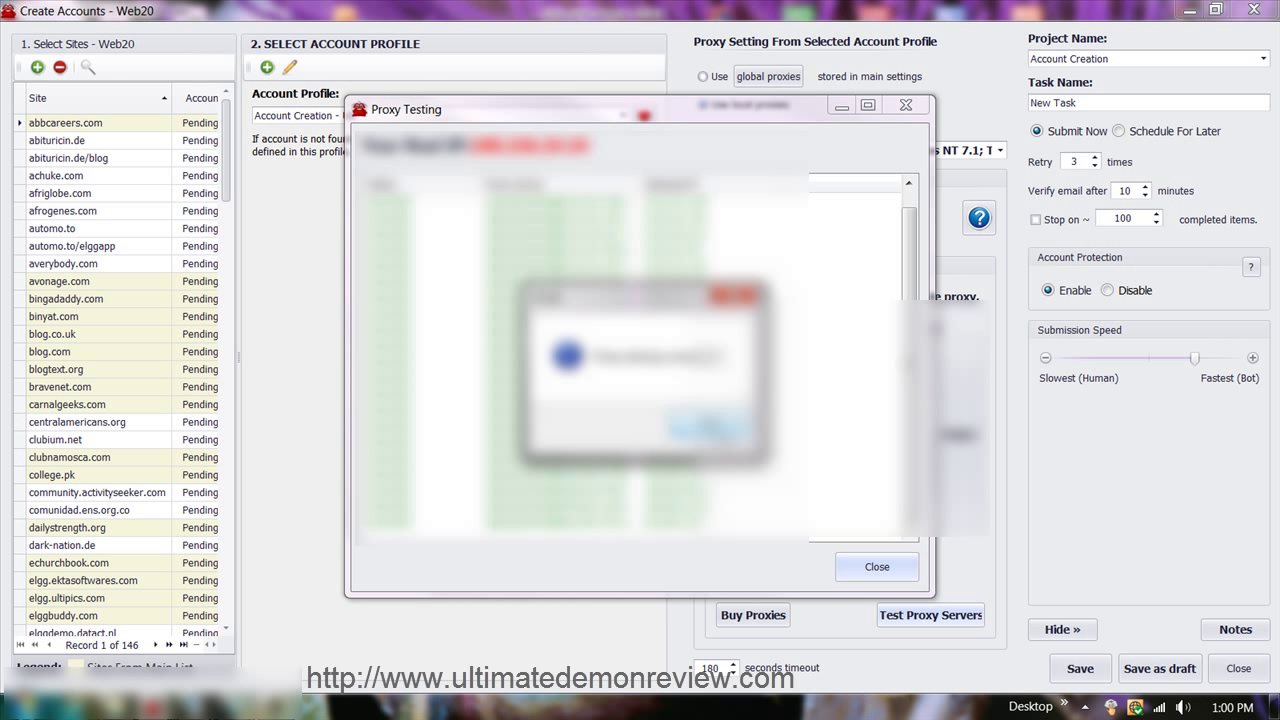
{"action": "key", "text": "Return"}
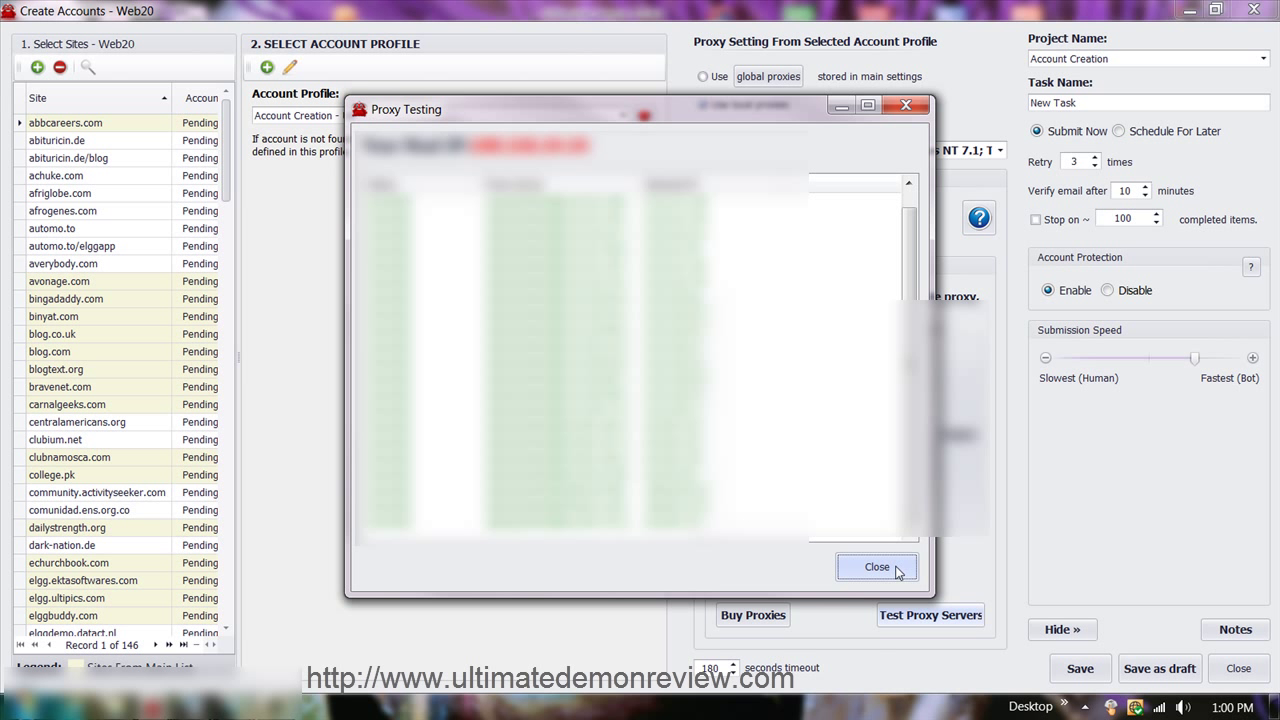
{"action": "left_click", "coordinate": [877, 567]}
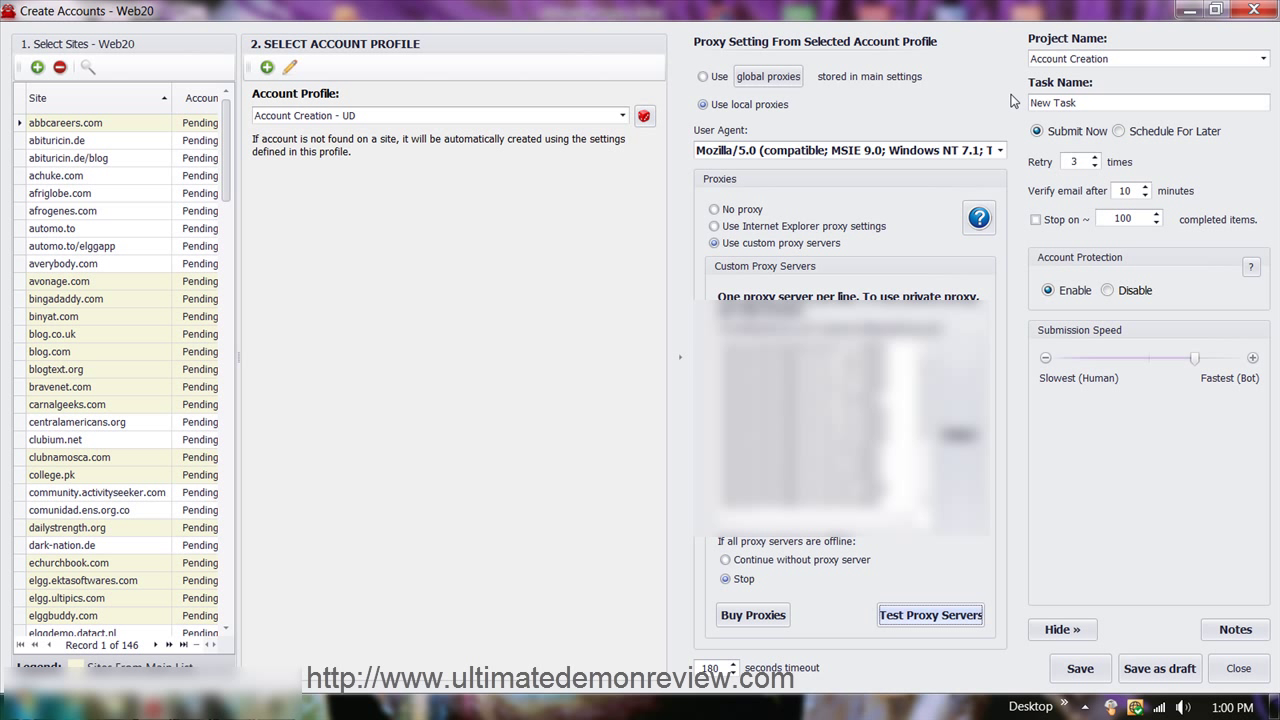
Name the task "Account Creation for UD 04/2012" and lower the submission speed to the Slowest (Human) end
{"action": "triple_click", "coordinate": [1090, 104]}
{"action": "type", "text": "Account Cr"}
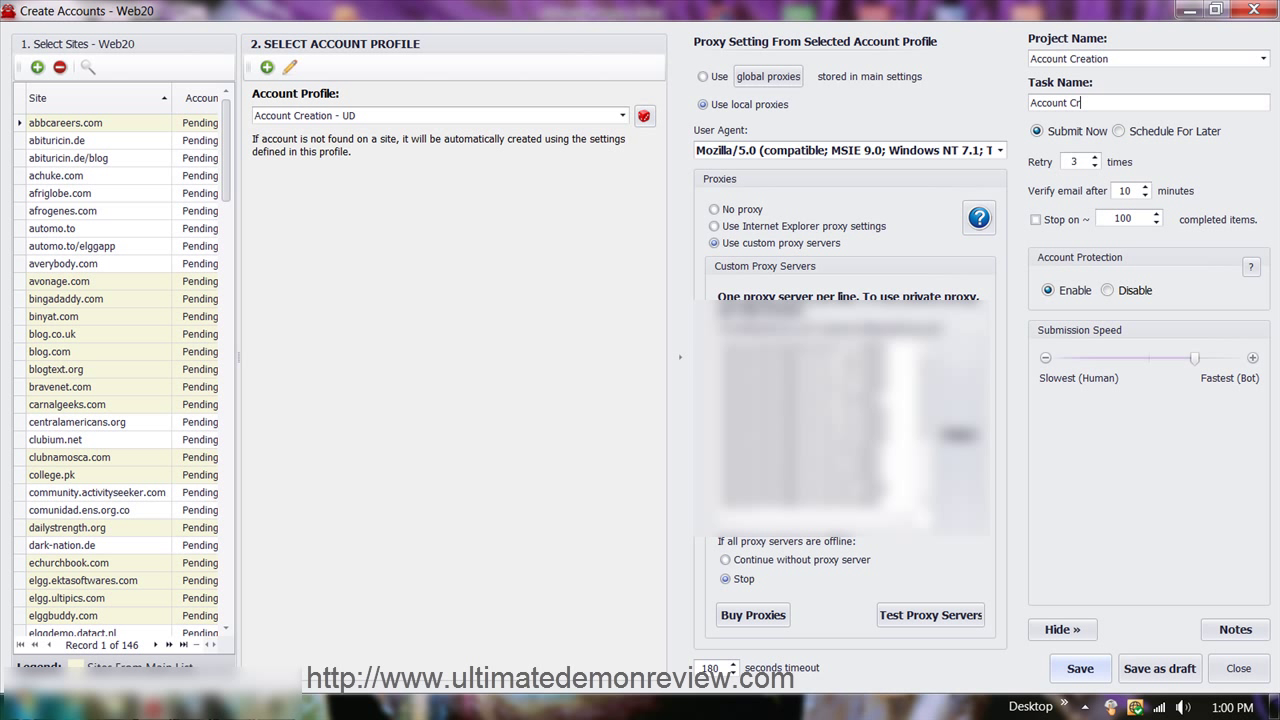
{"action": "type", "text": "eation for UD 04/2012"}
{"action": "left_click_drag", "start_coordinate": [1196, 358], "coordinate": [1079, 363]}
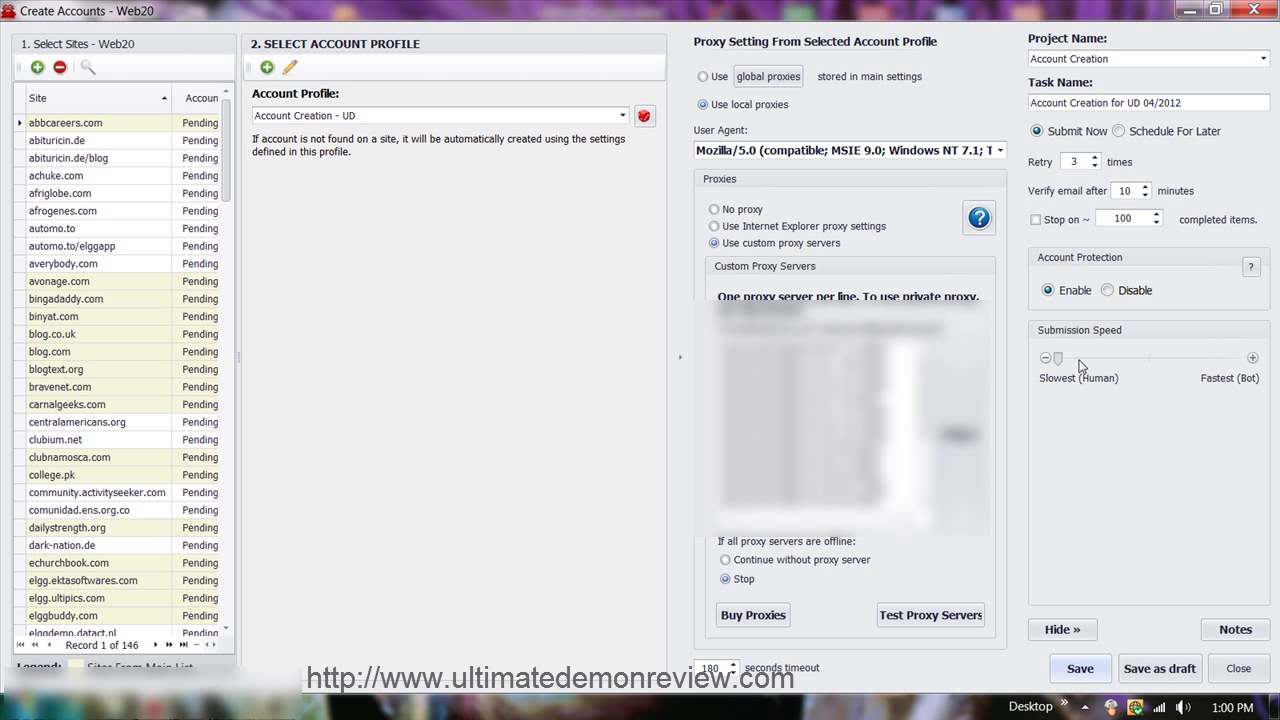
Save the account-creation task, start the submitter and look through the queued sites being processed
{"action": "left_click", "coordinate": [1088, 678]}
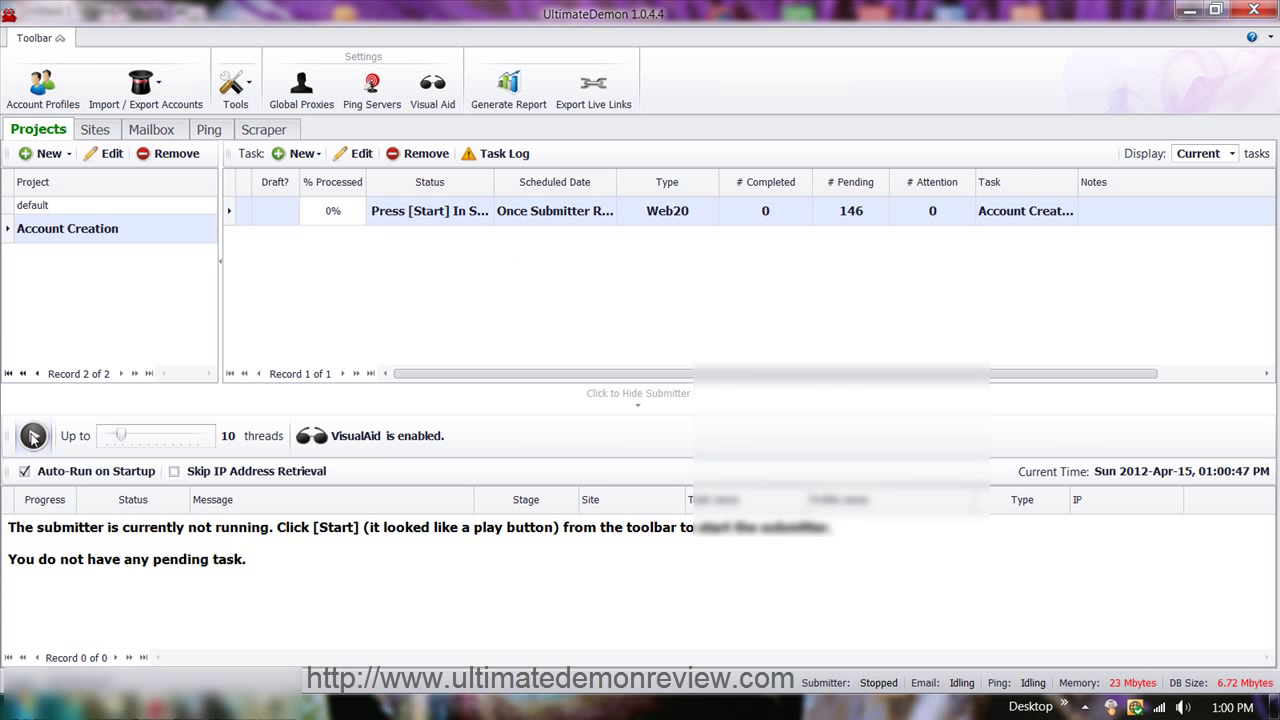
{"action": "left_click", "coordinate": [33, 437]}
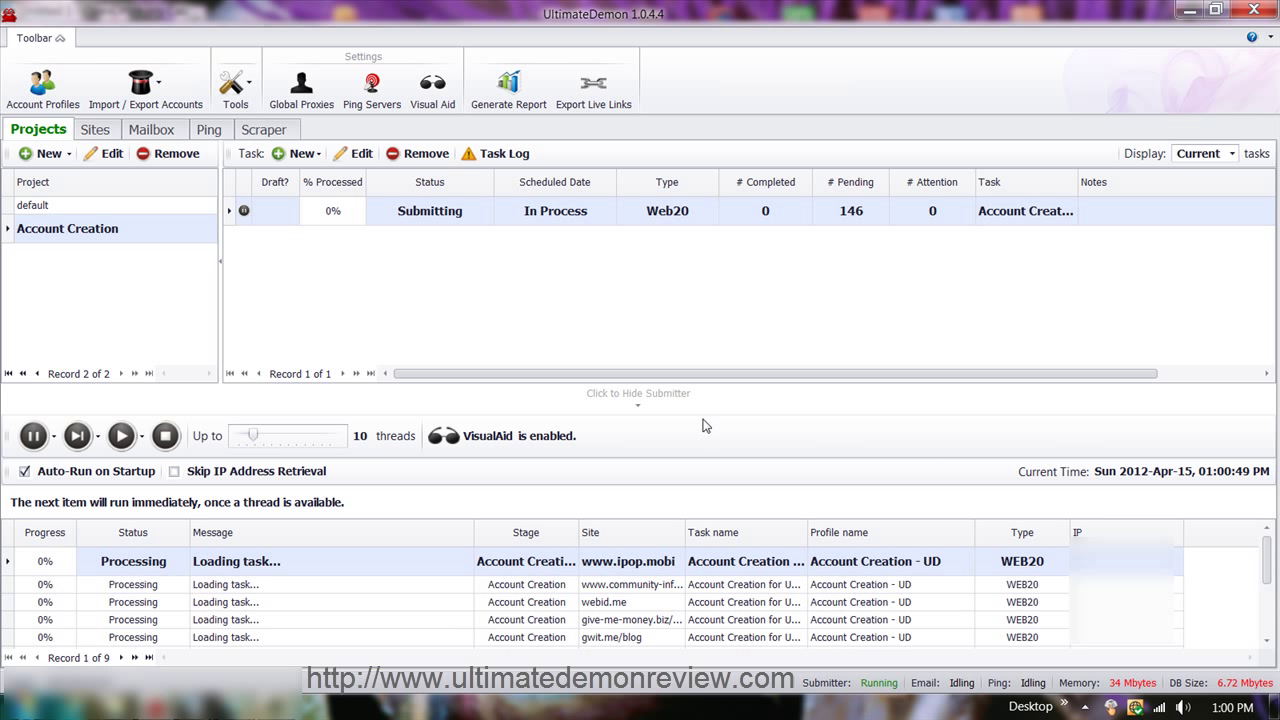
{"action": "scroll", "coordinate": [673, 580], "scroll_direction": "down", "scroll_amount": 2}
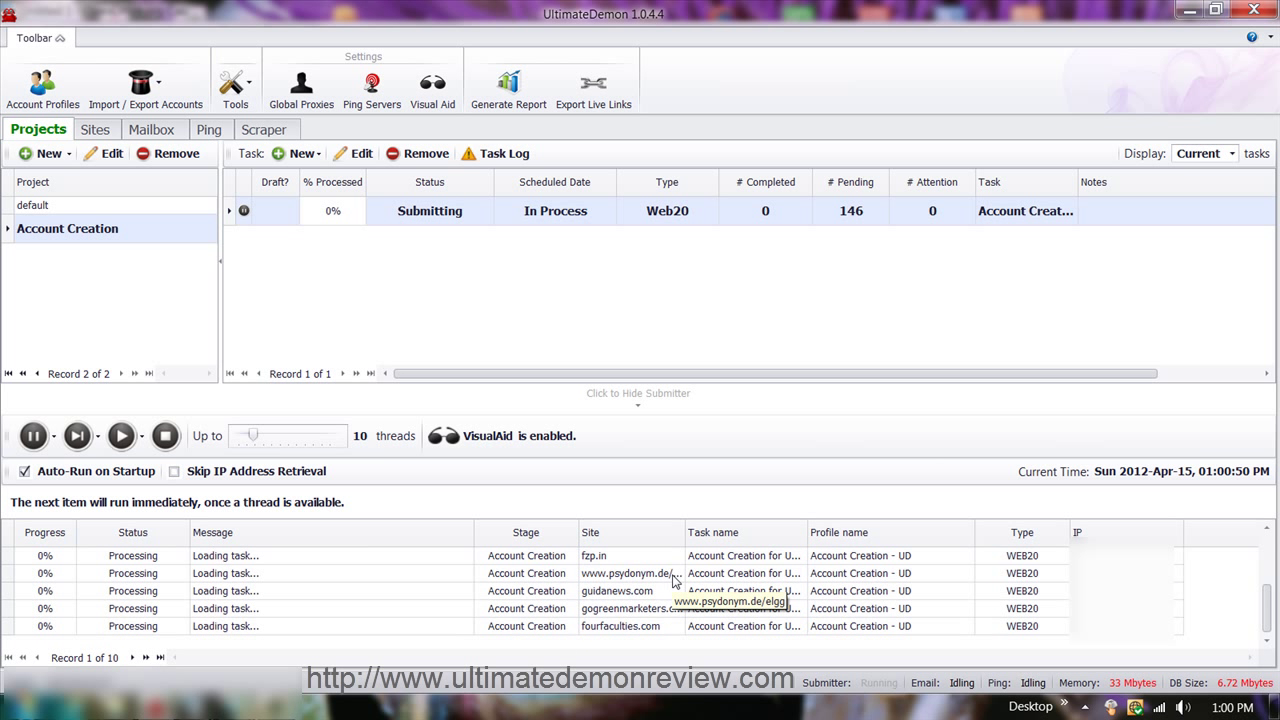
{"action": "scroll", "coordinate": [673, 580], "scroll_direction": "up", "scroll_amount": 2}
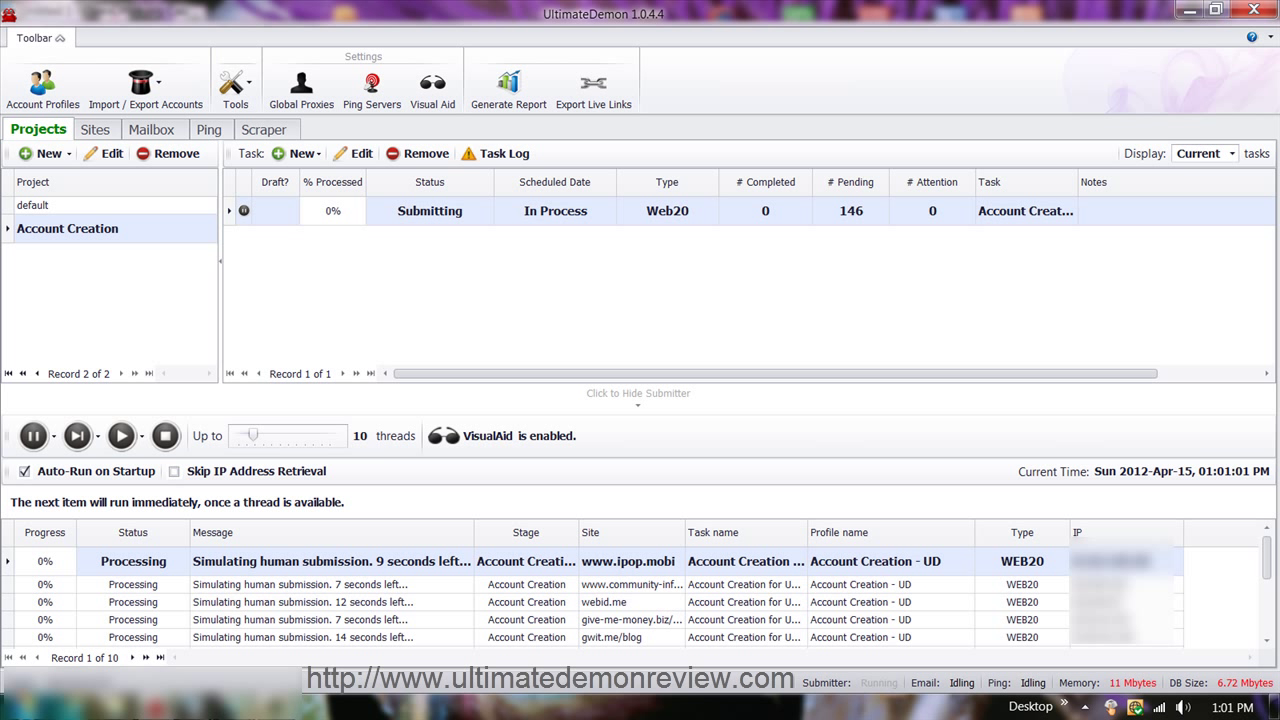
Open the Convert To Spin Text tool
{"action": "left_click", "coordinate": [235, 85]}
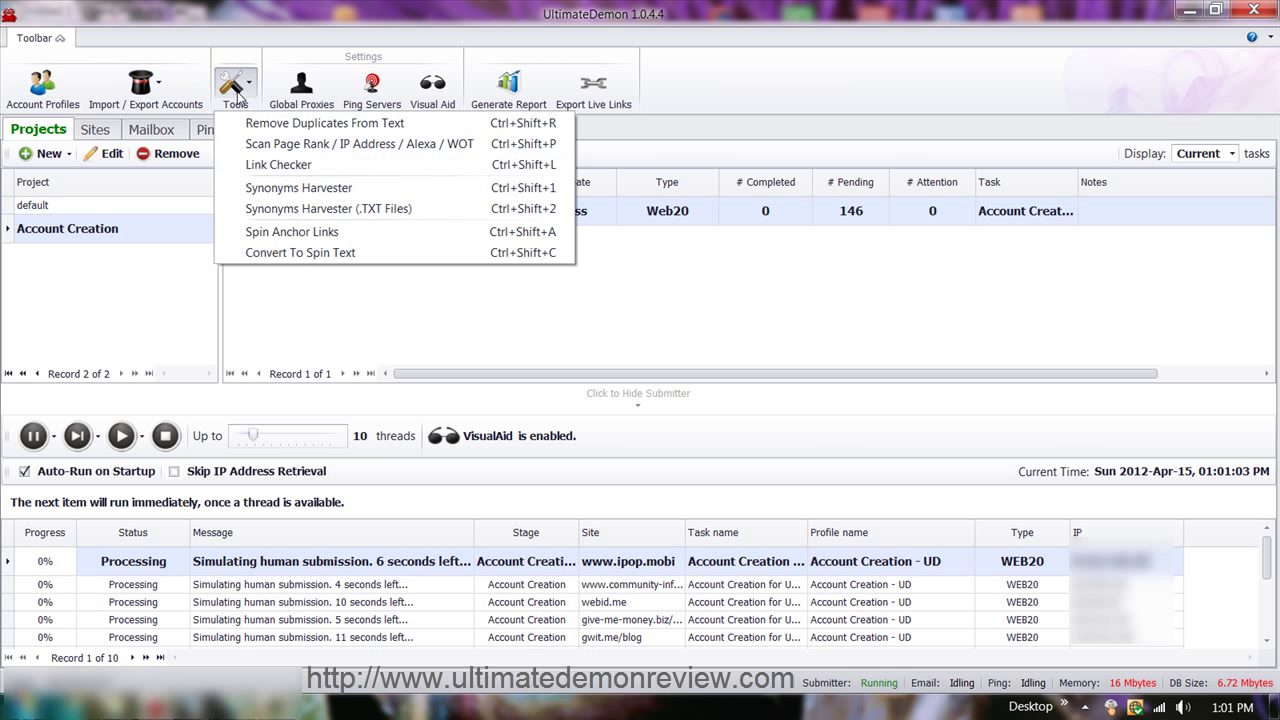
{"action": "left_click", "coordinate": [318, 254]}
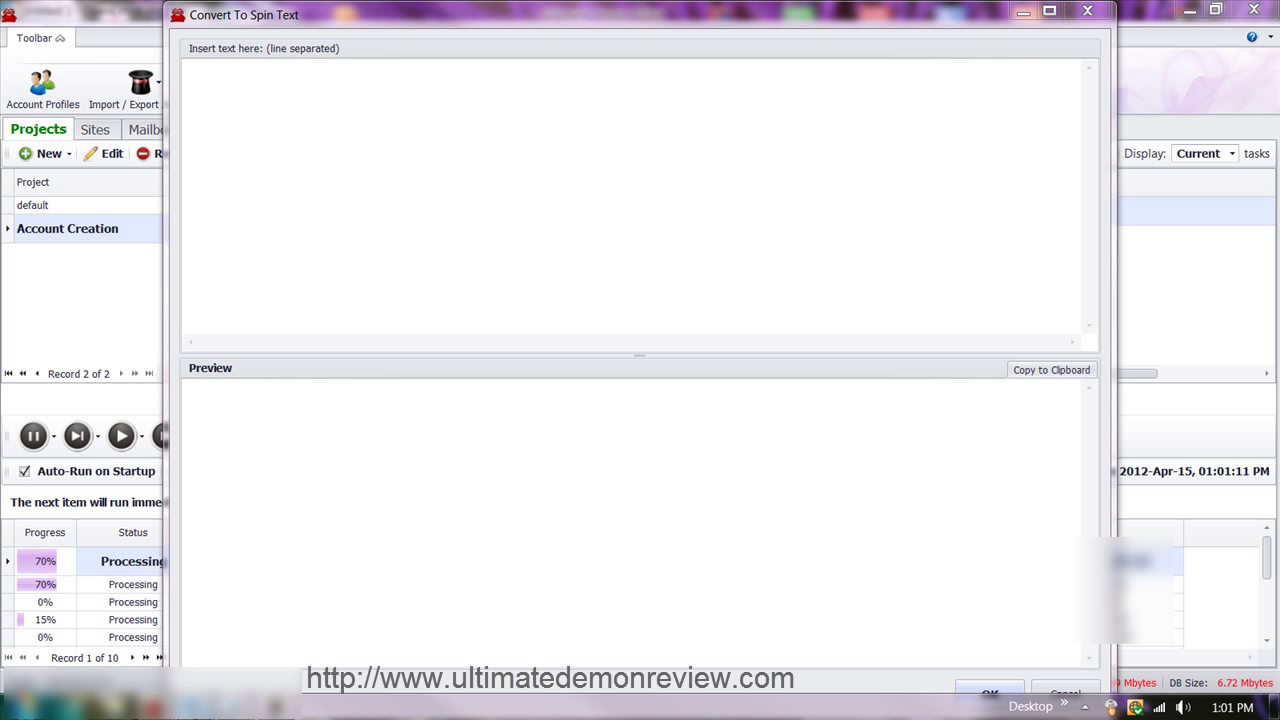
{"action": "mouse_move", "coordinate": [197, 706]}
{"action": "left_click", "coordinate": [286, 619]}
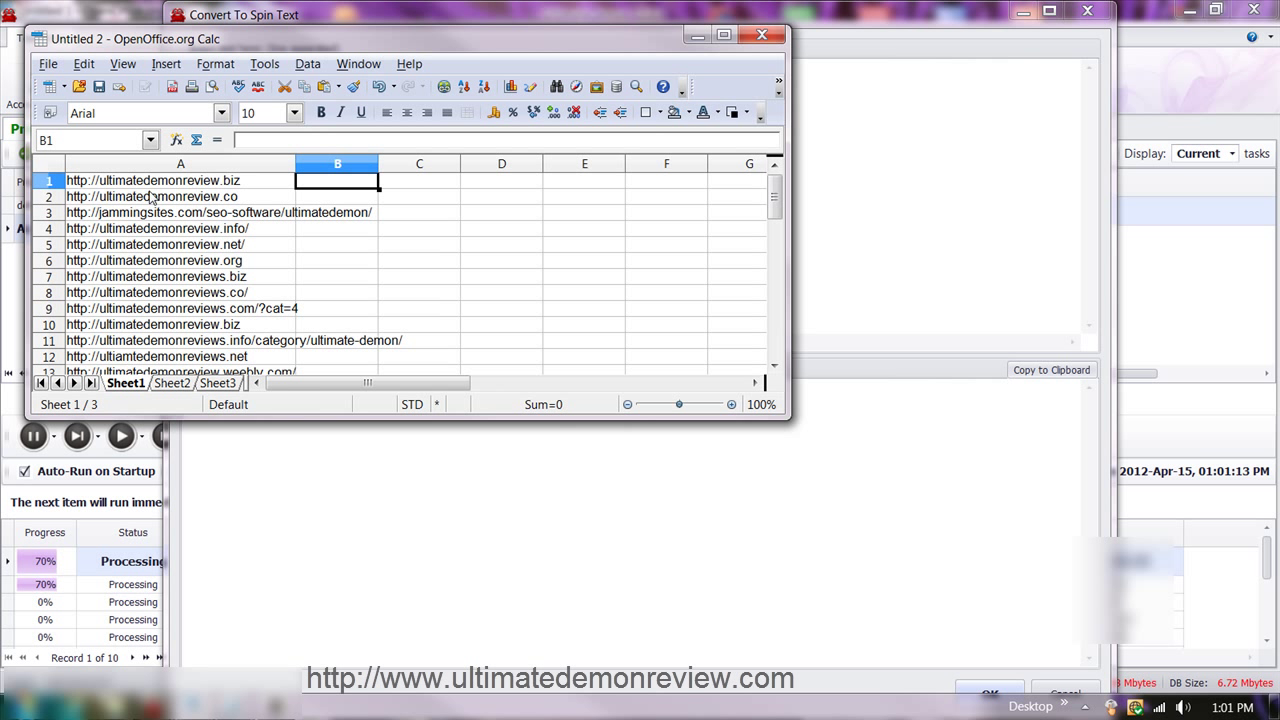
{"action": "left_click", "coordinate": [115, 178]}
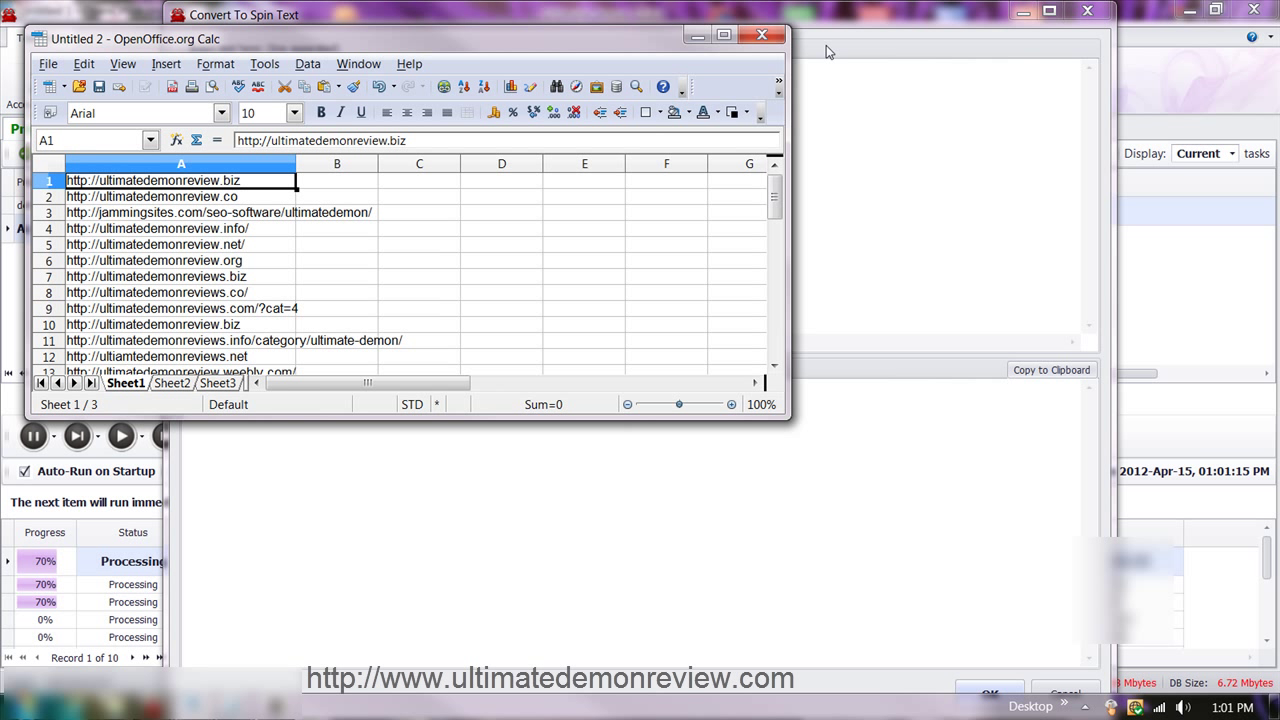
{"action": "left_click", "coordinate": [762, 35]}
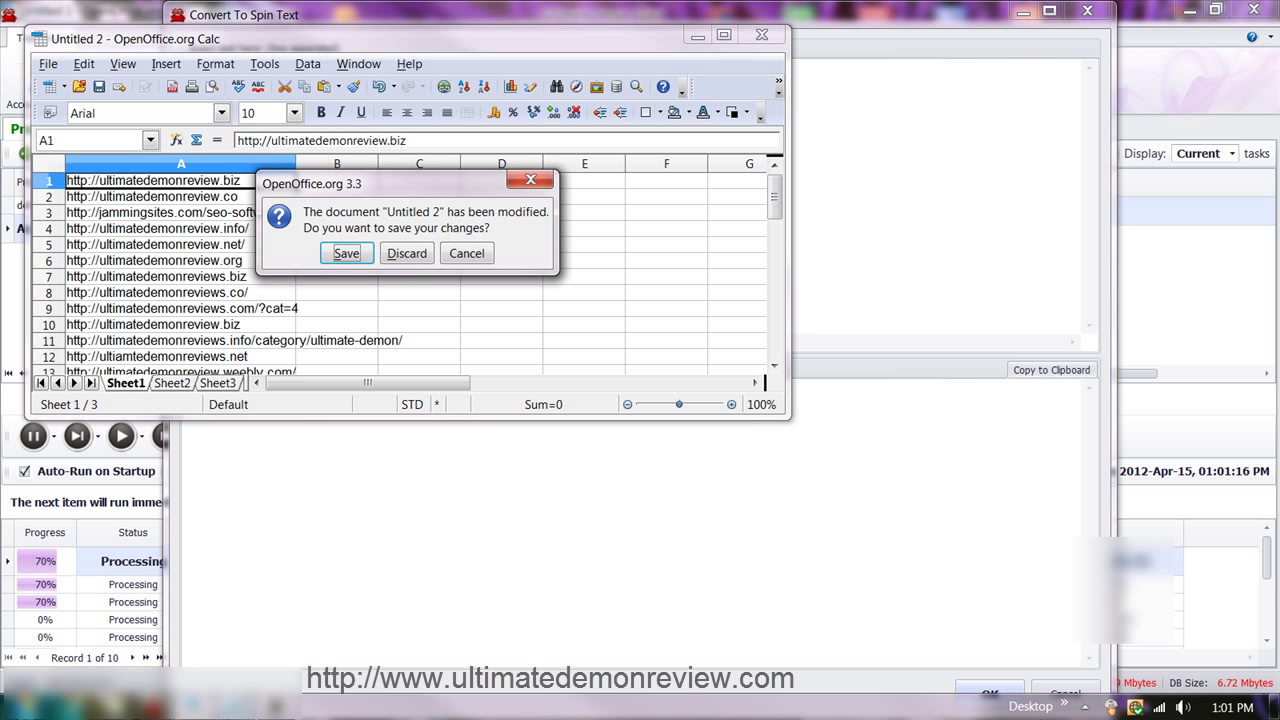
{"action": "left_click", "coordinate": [346, 253]}
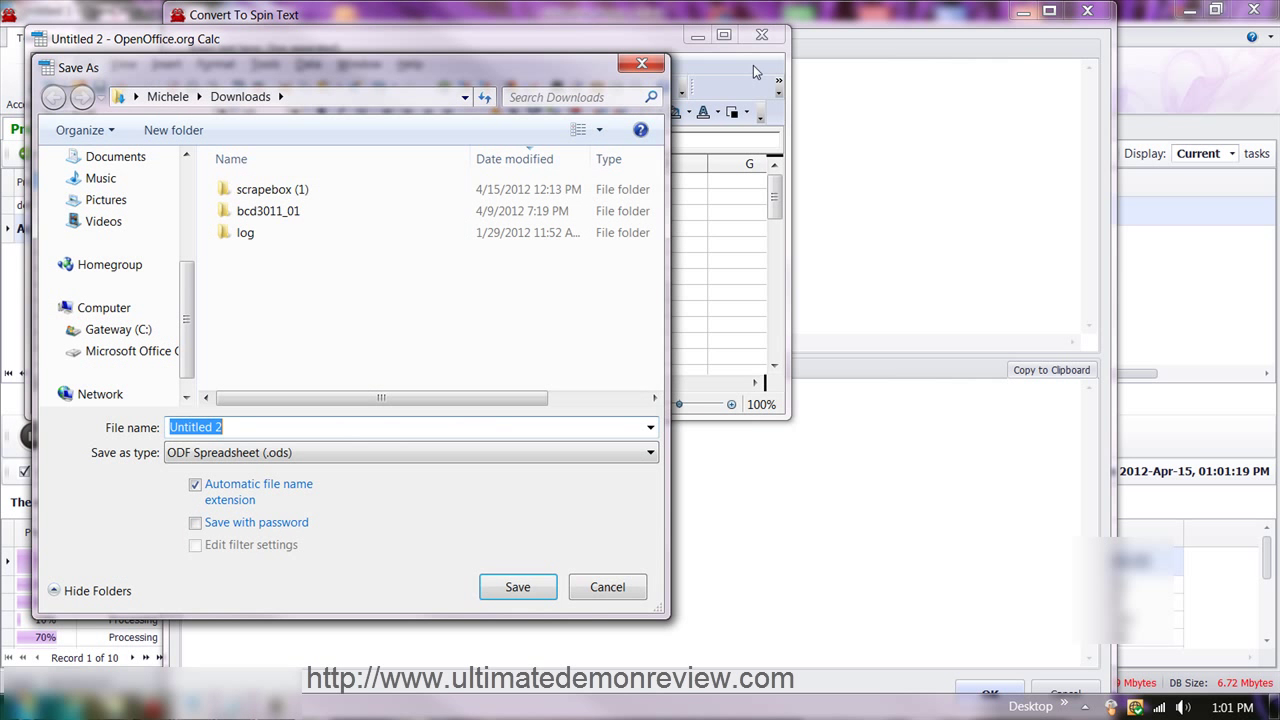
{"action": "left_click", "coordinate": [664, 63]}
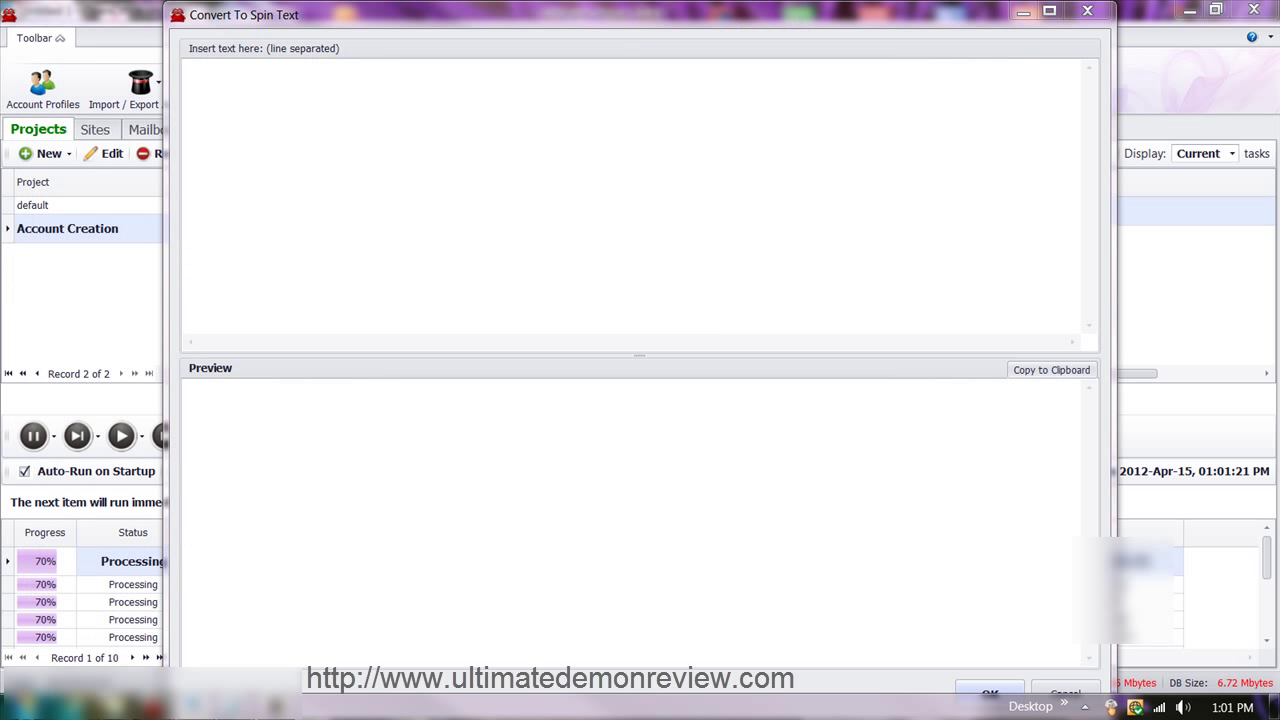
Switch to the Untitled 1 spreadsheet in OpenOffice Calc and copy the first names in A2:A101
{"action": "mouse_move", "coordinate": [205, 705]}
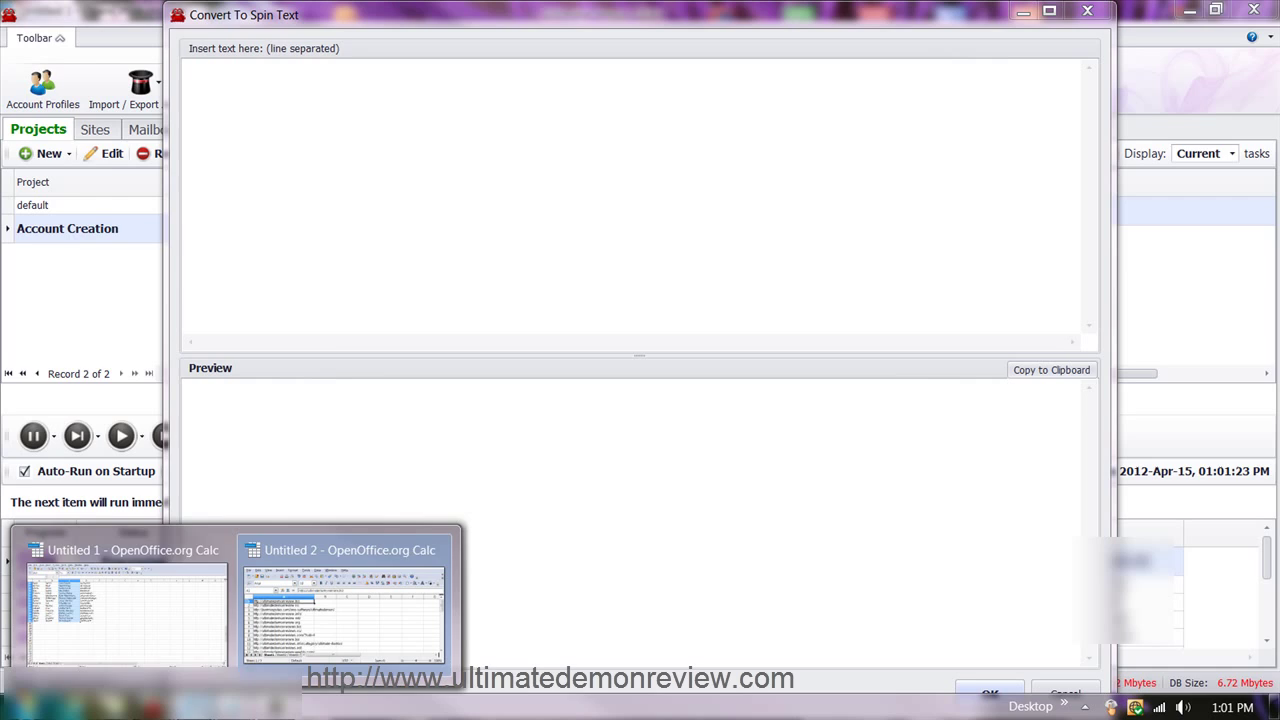
{"action": "left_click", "coordinate": [67, 625]}
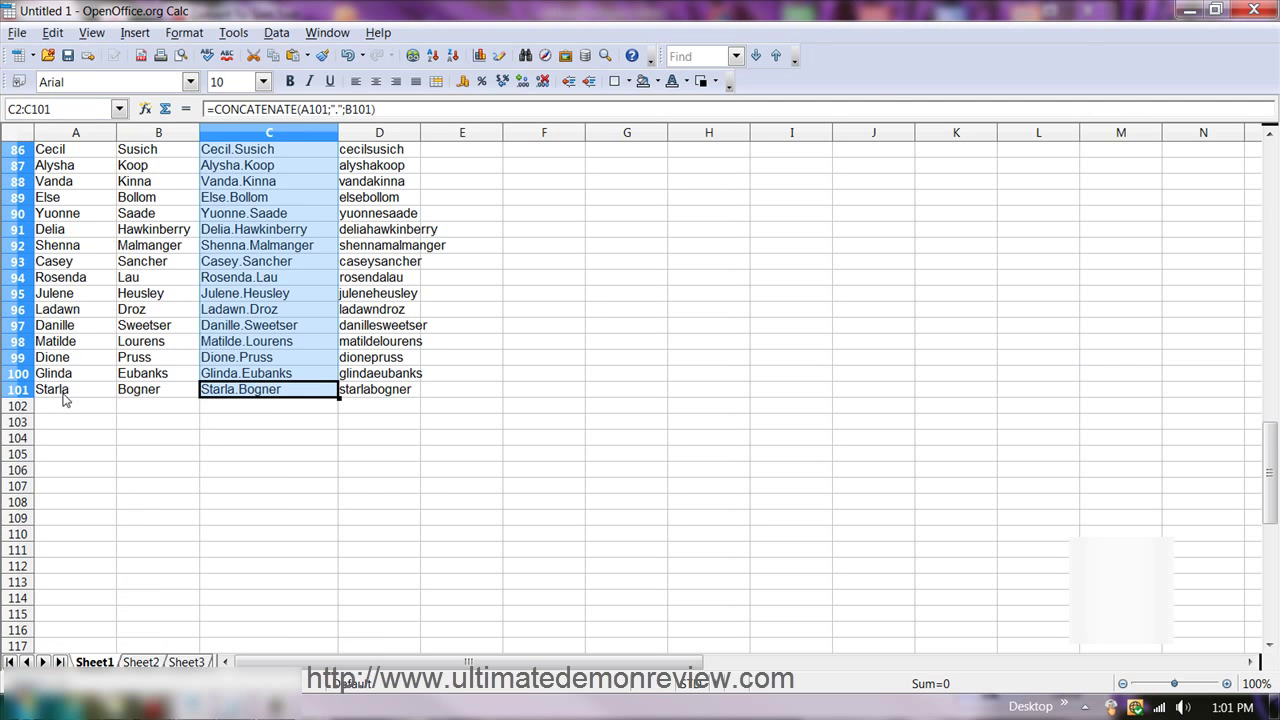
{"action": "left_click_drag", "start_coordinate": [63, 399], "coordinate": [15, 170]}
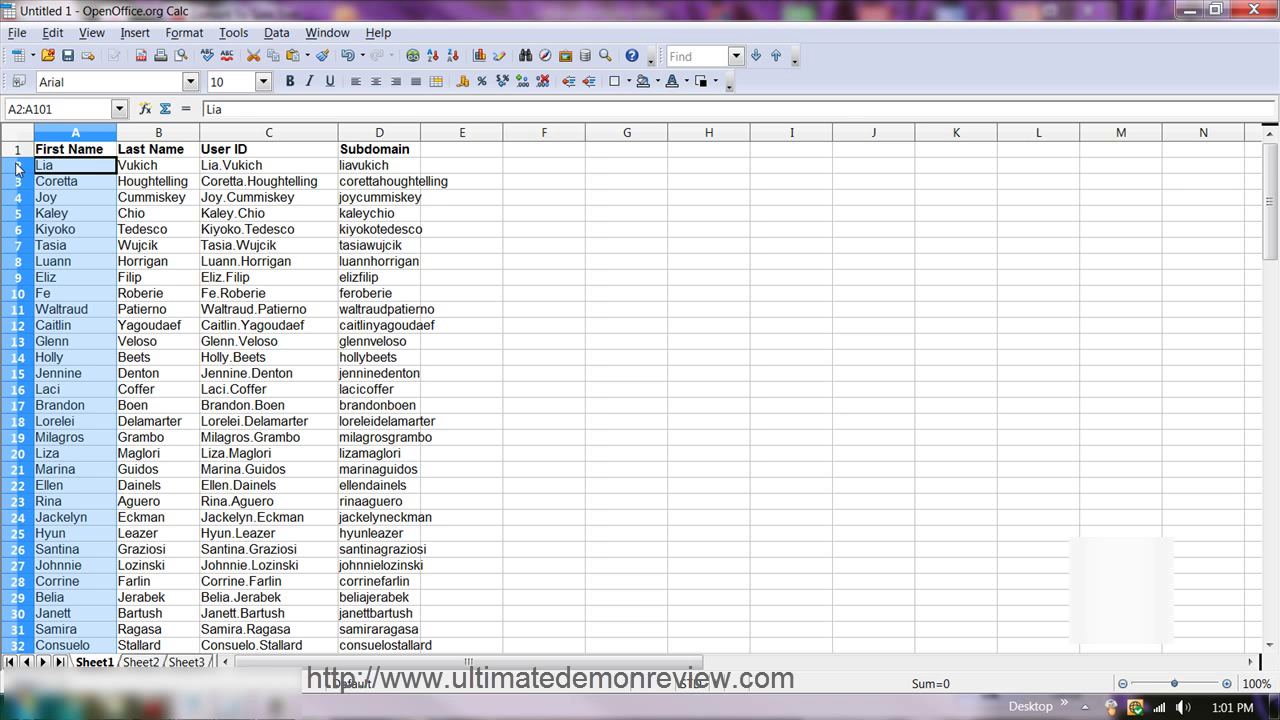
{"action": "right_click", "coordinate": [70, 180]}
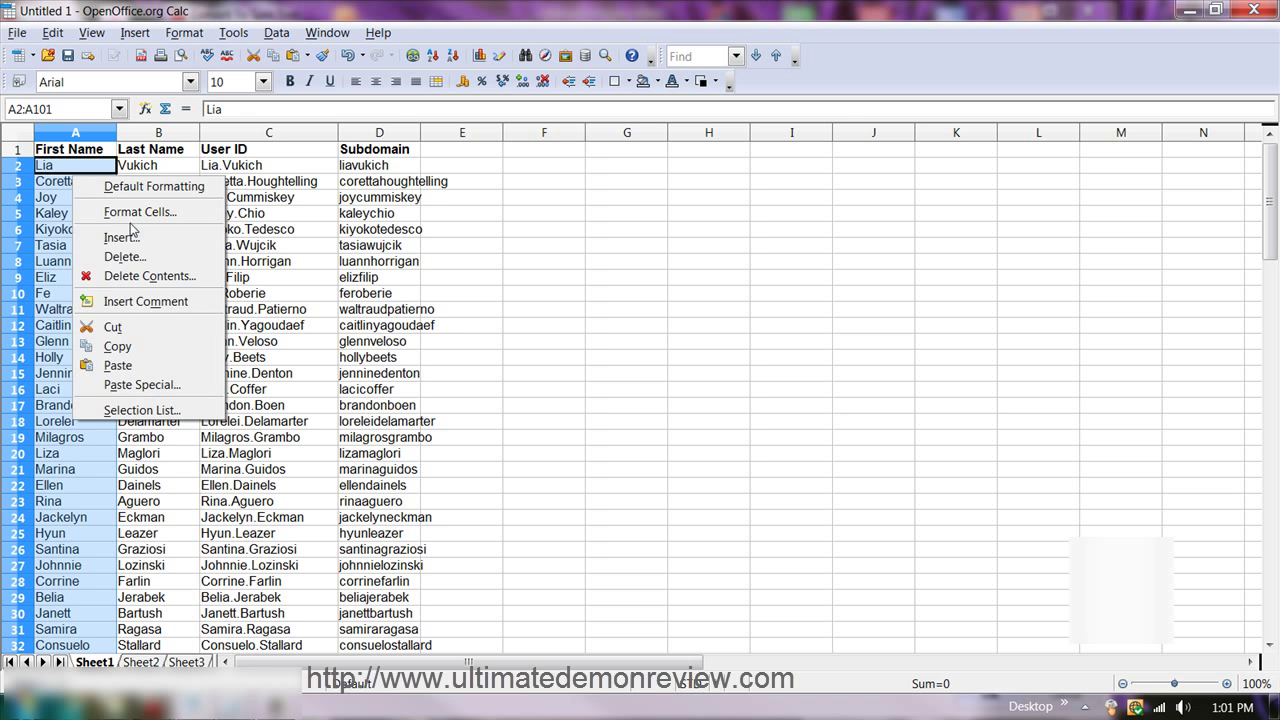
{"action": "left_click", "coordinate": [160, 350]}
Return to UltimateDemon, paste the first names into Convert To Spin Text and copy the resulting spin text to the clipboard
{"action": "key", "text": "alt+Tab"}
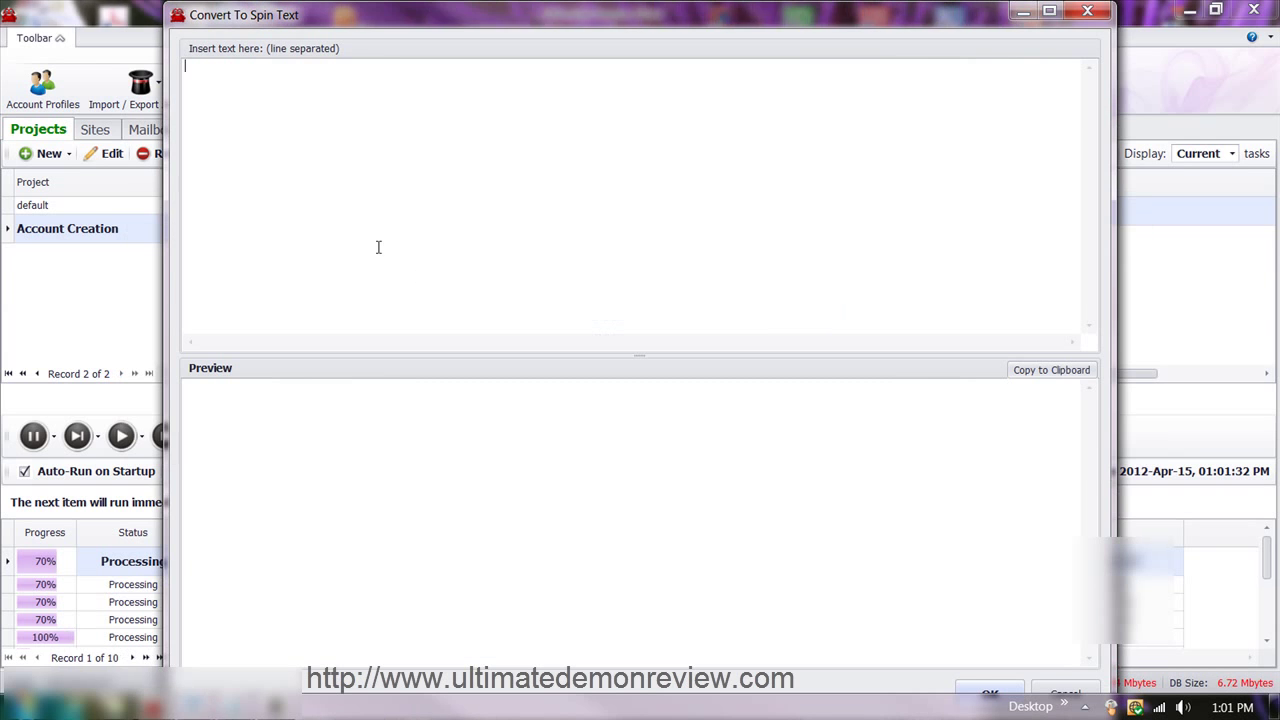
{"action": "right_click", "coordinate": [283, 94]}
{"action": "left_click", "coordinate": [330, 177]}
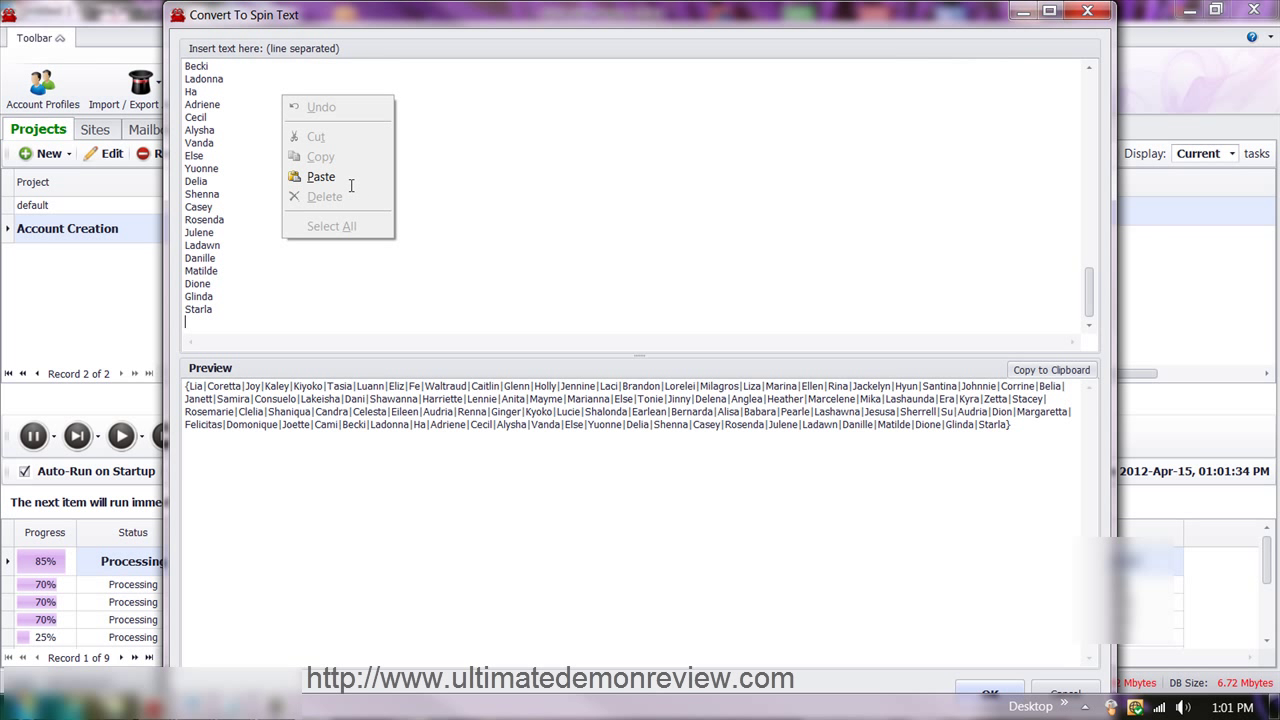
{"action": "left_click_drag", "start_coordinate": [1051, 429], "coordinate": [1105, 267]}
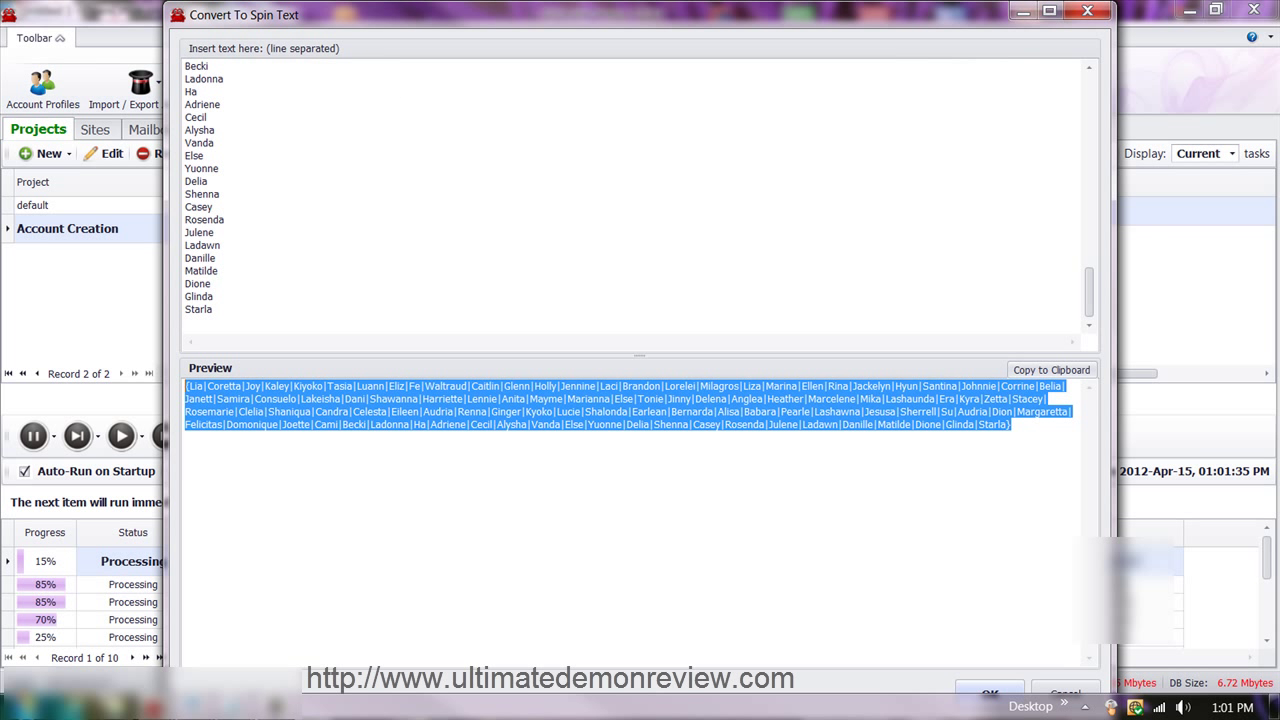
{"action": "left_click", "coordinate": [1051, 369]}
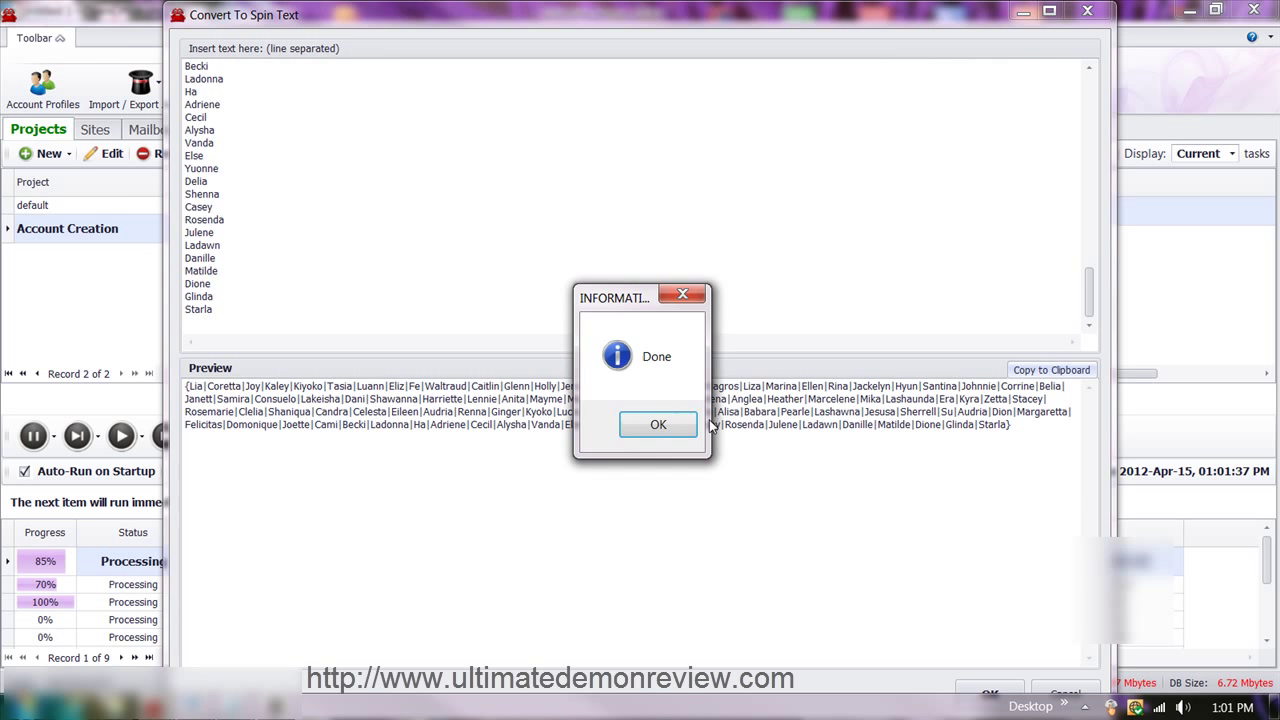
{"action": "left_click", "coordinate": [659, 427]}
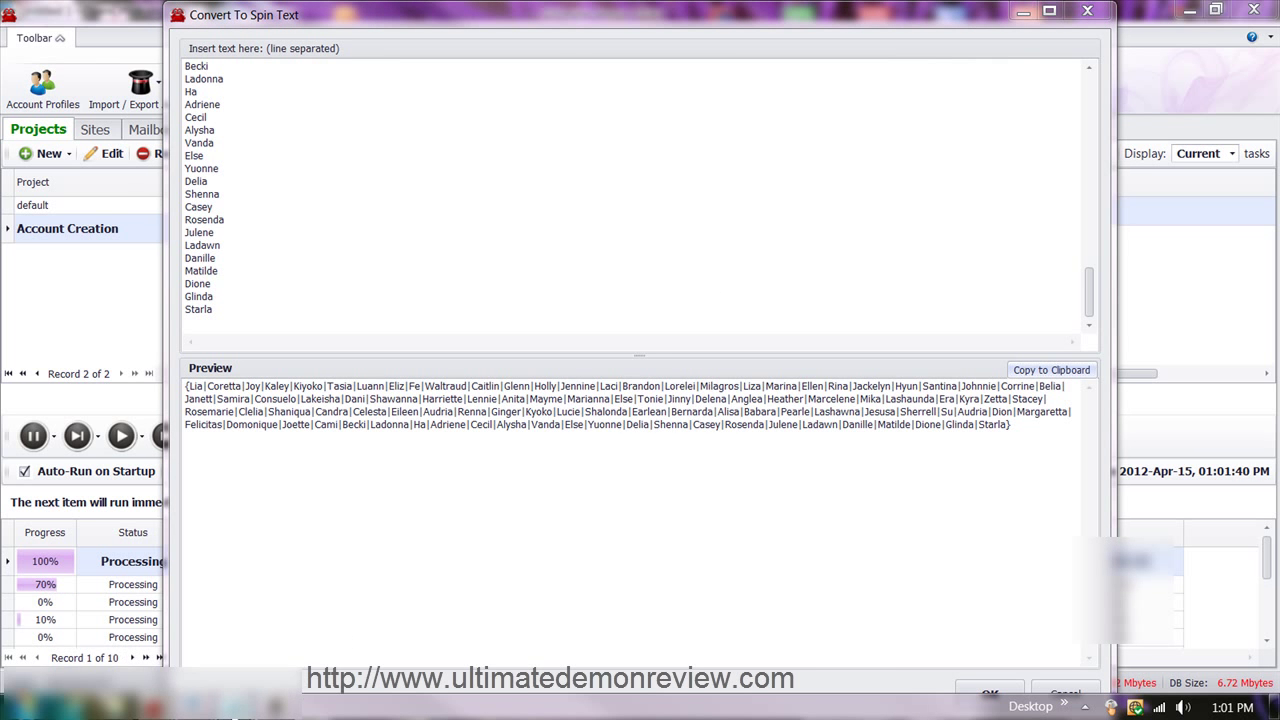
Switch to the untitled Notepad notes and examine the spin text stored under the First Names heading
{"action": "mouse_move", "coordinate": [154, 705]}
{"action": "left_click", "coordinate": [135, 603]}
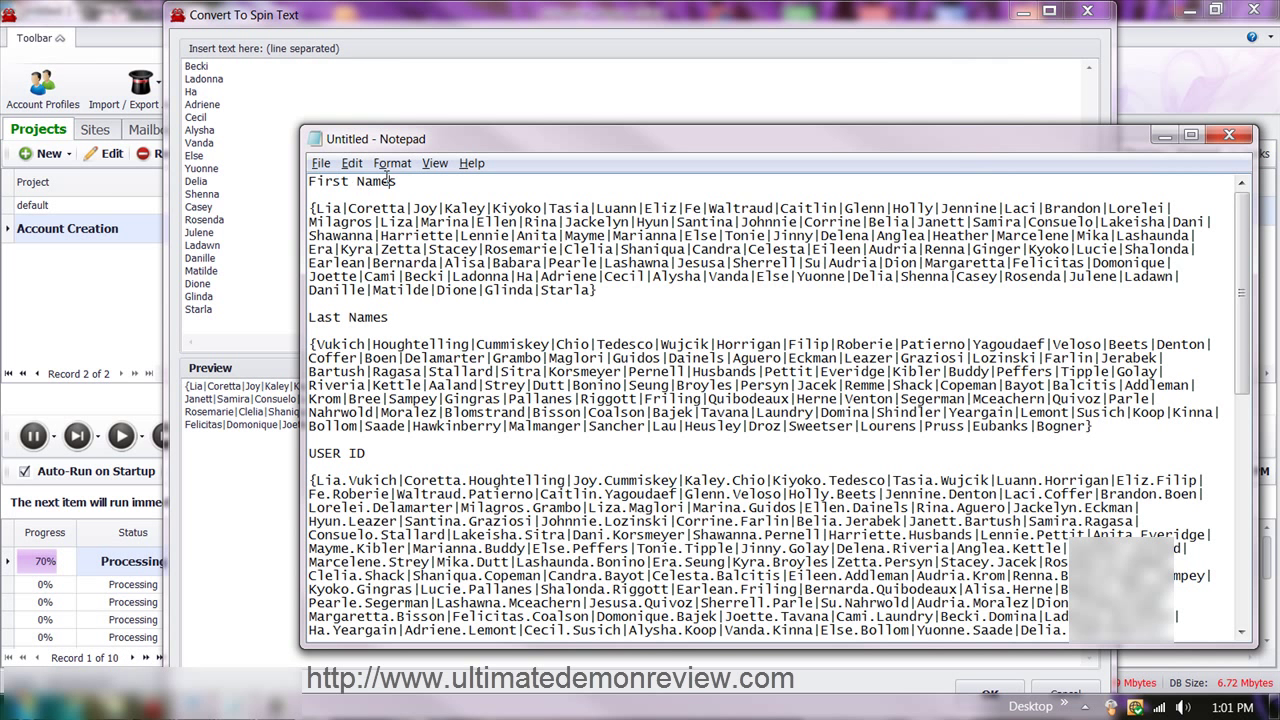
{"action": "left_click_drag", "start_coordinate": [389, 181], "coordinate": [308, 181]}
{"action": "left_click_drag", "start_coordinate": [690, 295], "coordinate": [135, 210]}
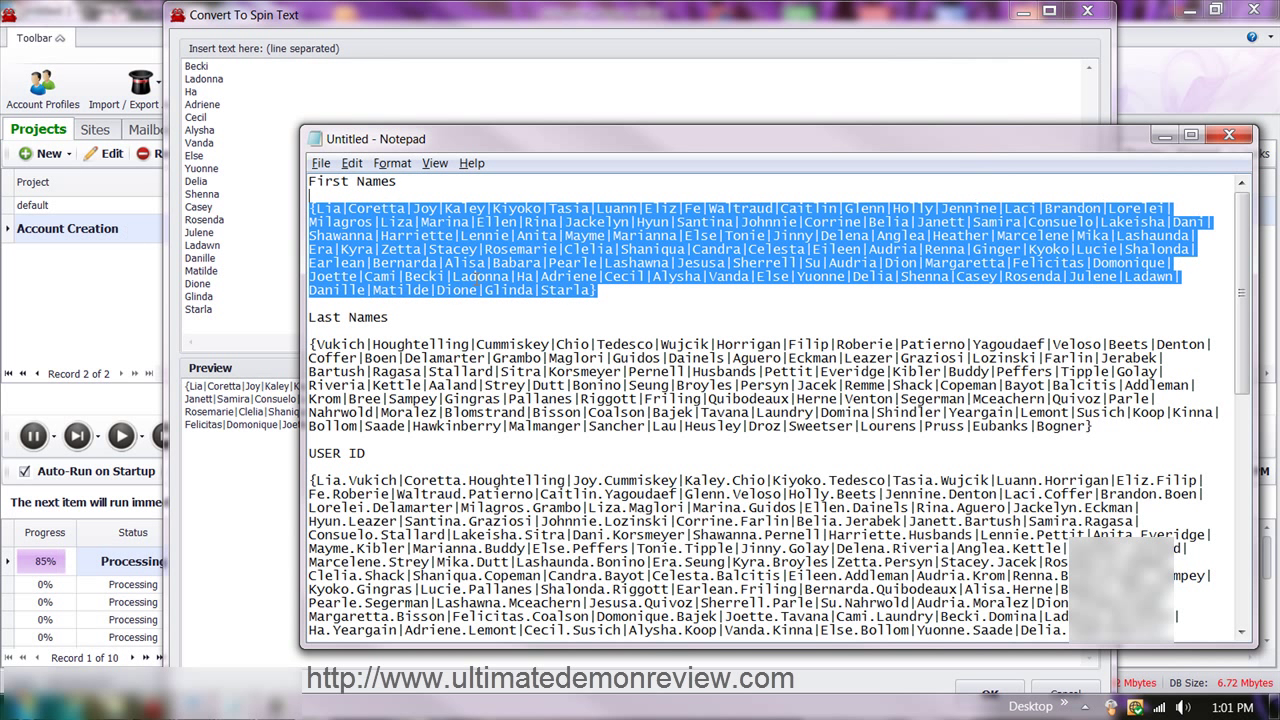
{"action": "left_click", "coordinate": [1229, 134]}
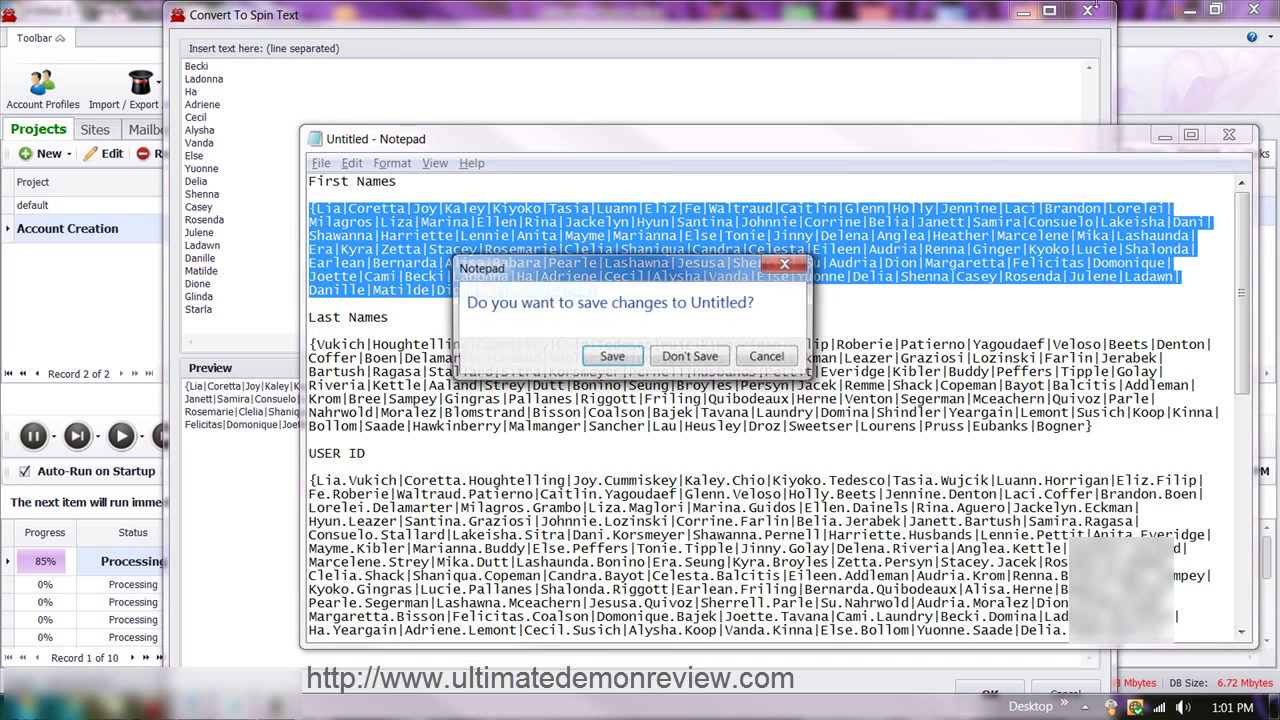
{"action": "left_click", "coordinate": [770, 358]}
{"action": "left_click", "coordinate": [1229, 134]}
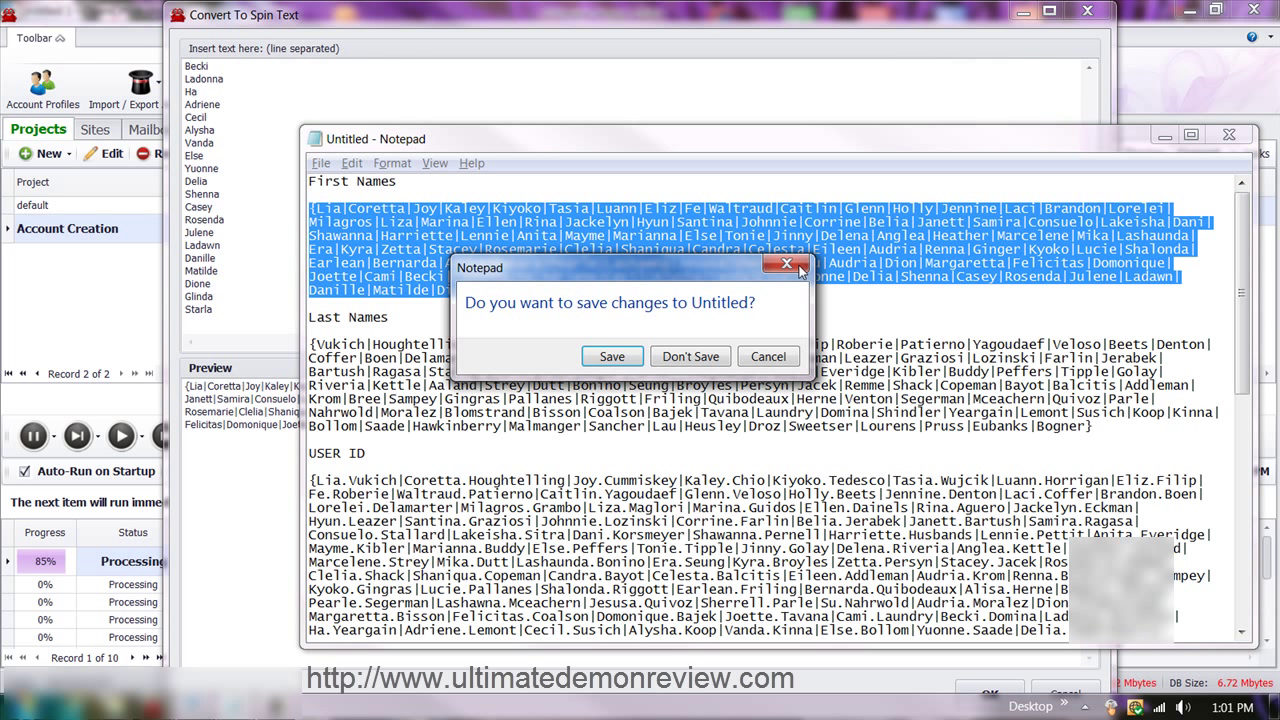
{"action": "left_click", "coordinate": [769, 357]}
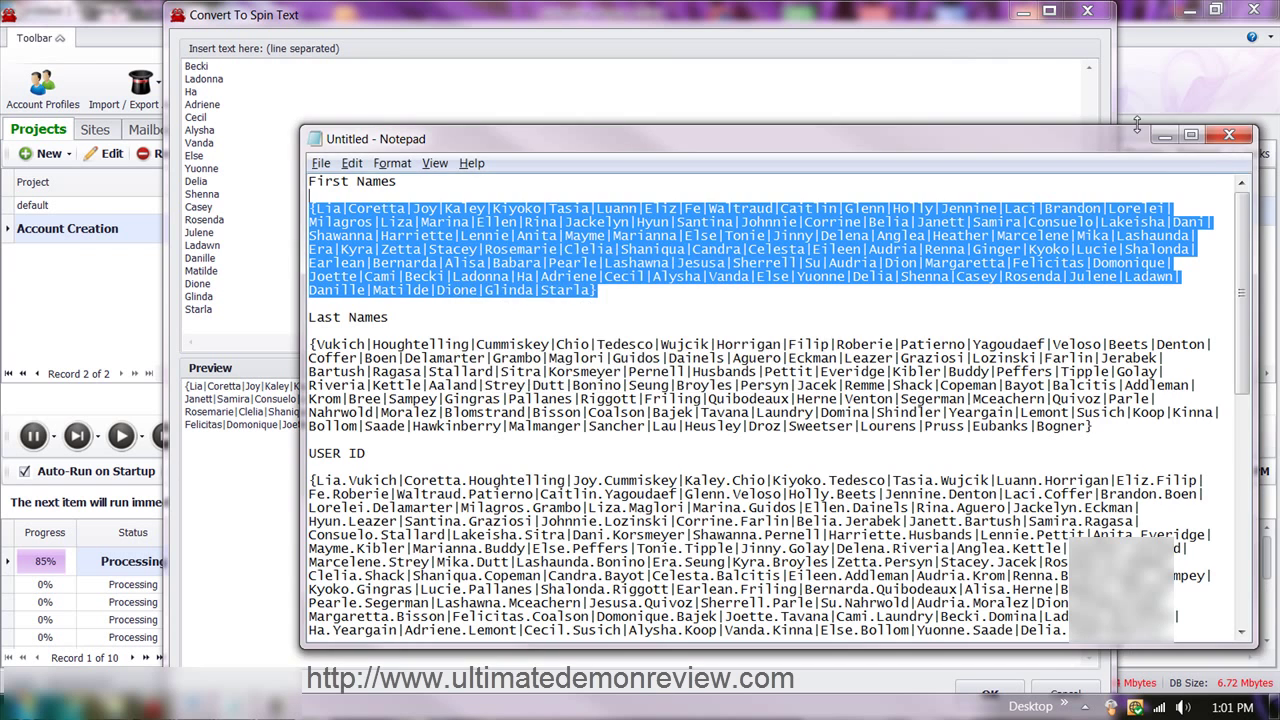
Minimize the Notepad notes and close the Convert To Spin Text window
{"action": "left_click", "coordinate": [1164, 134]}
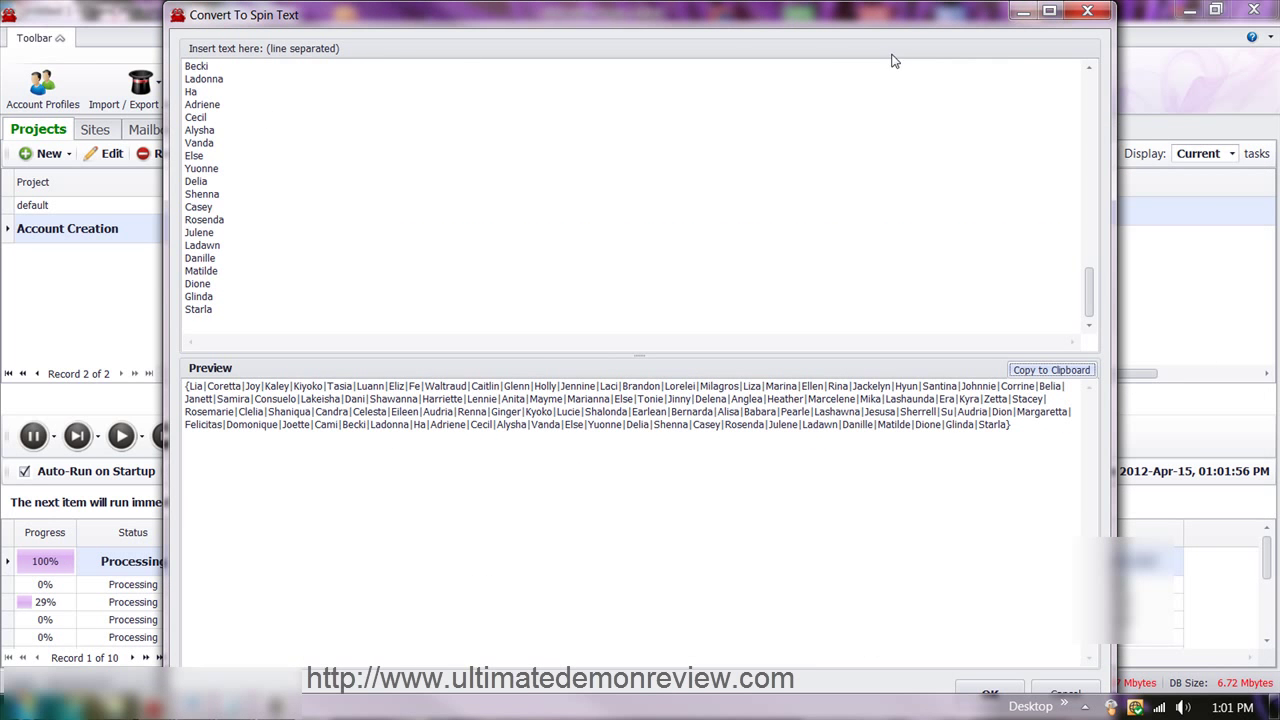
{"action": "left_click_drag", "start_coordinate": [881, 16], "coordinate": [881, 38]}
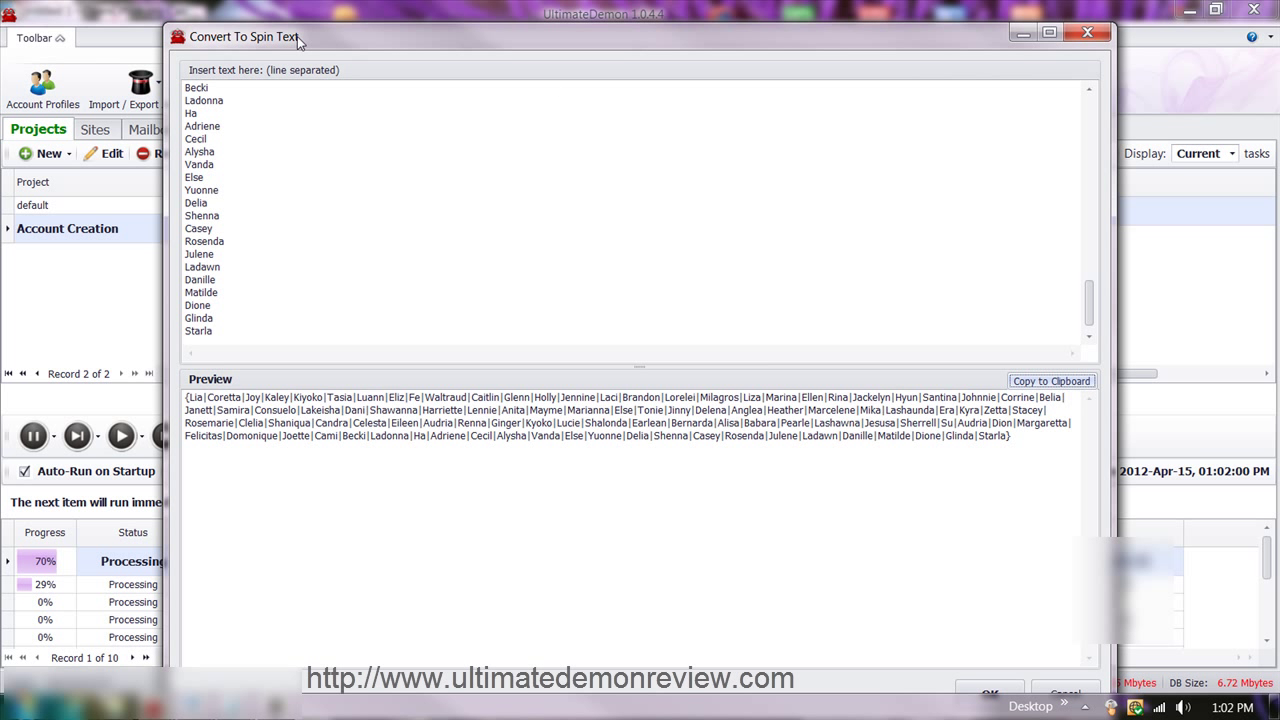
{"action": "left_click", "coordinate": [1087, 32]}
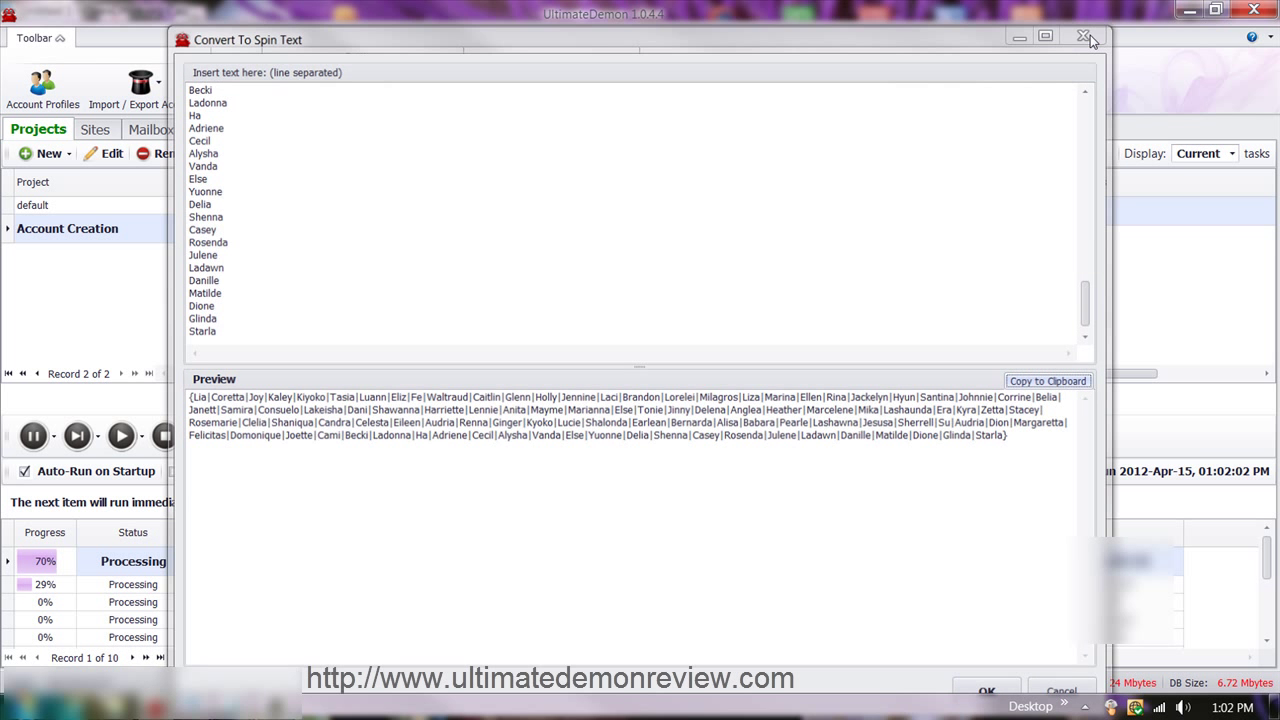